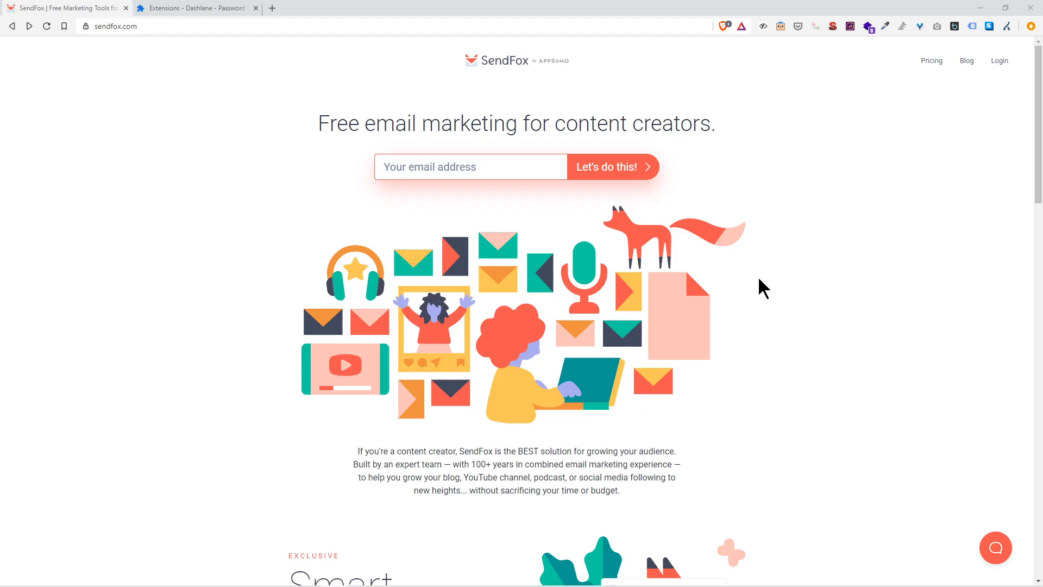
Step: Browse the SendFox homepage and pricing page, reviewing the Free Plan, then return home
scroll(759, 280, "down", 6)
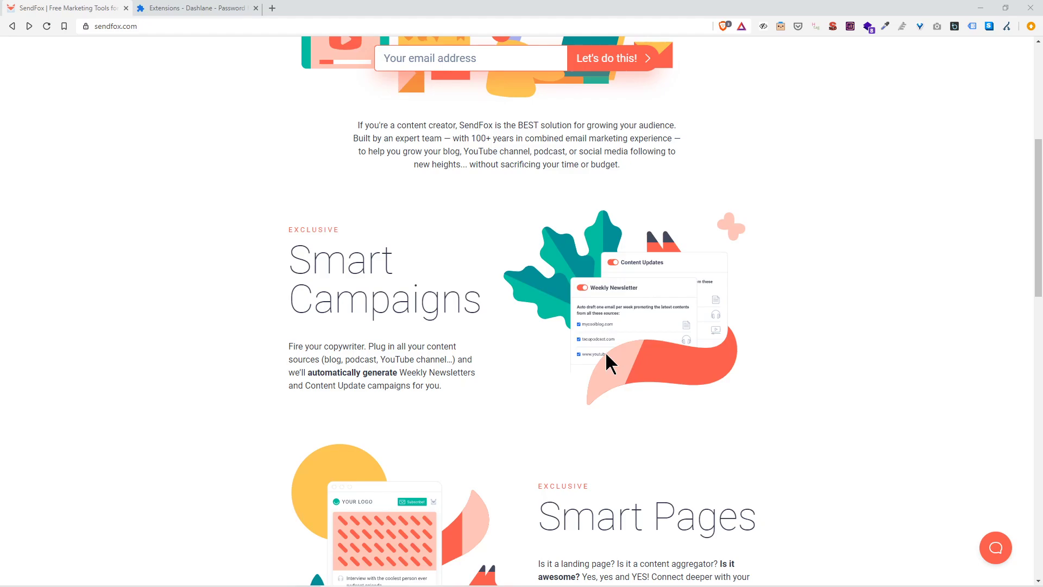
scroll(606, 354, "down", 6)
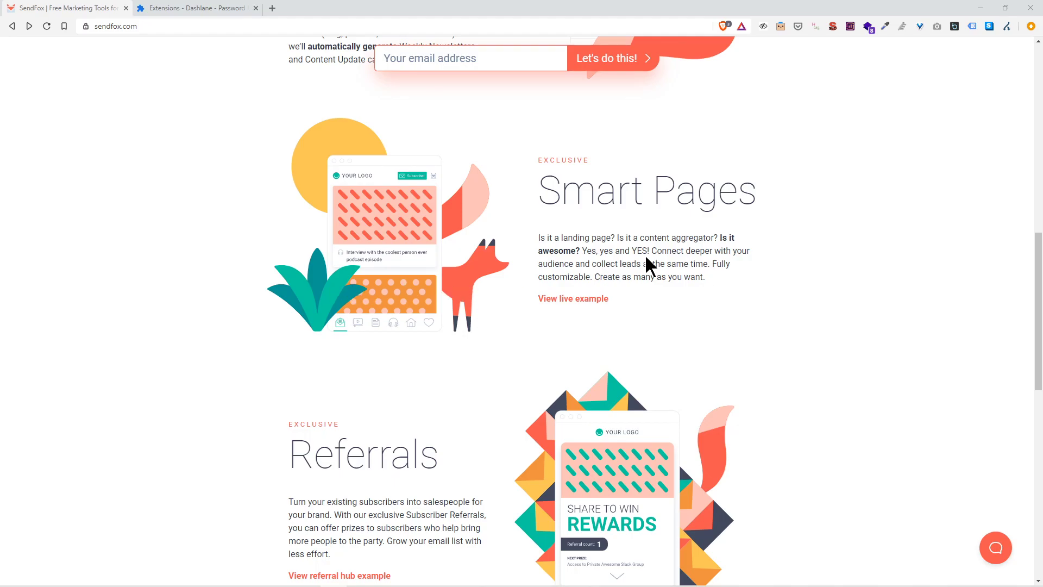
scroll(684, 179, "down", 3)
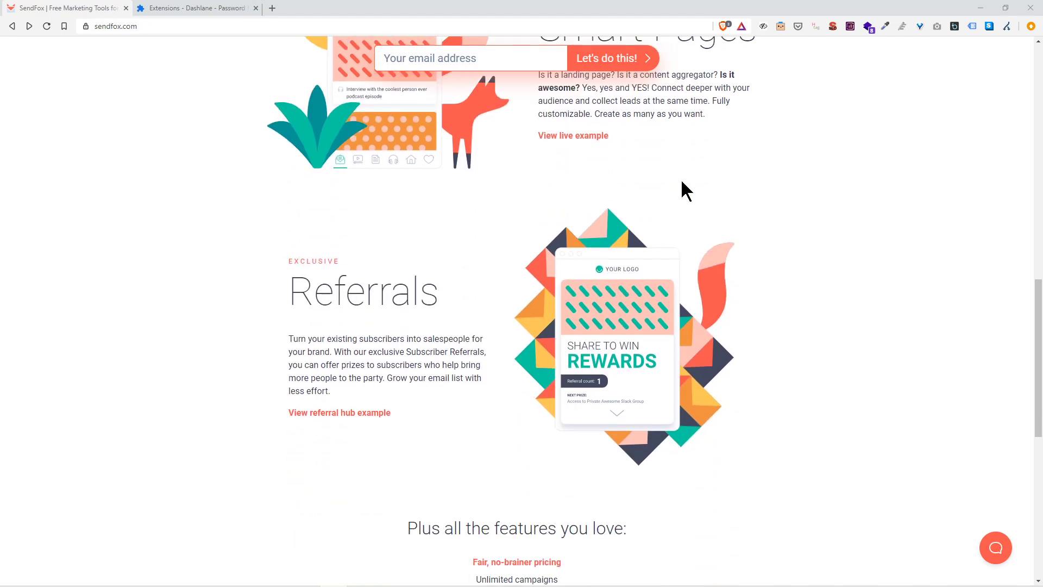
scroll(531, 313, "down", 3)
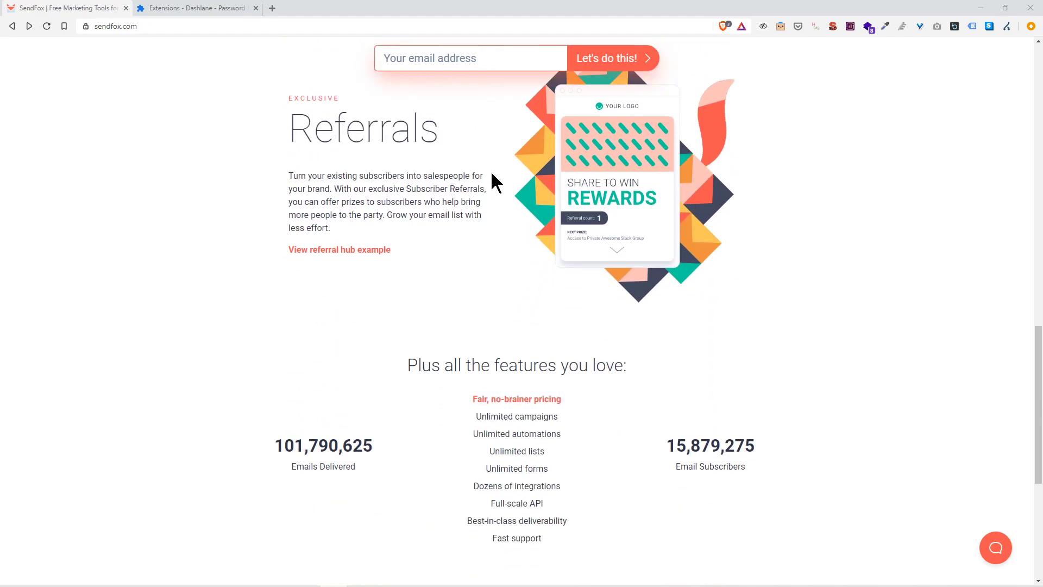
scroll(696, 296, "down", 3)
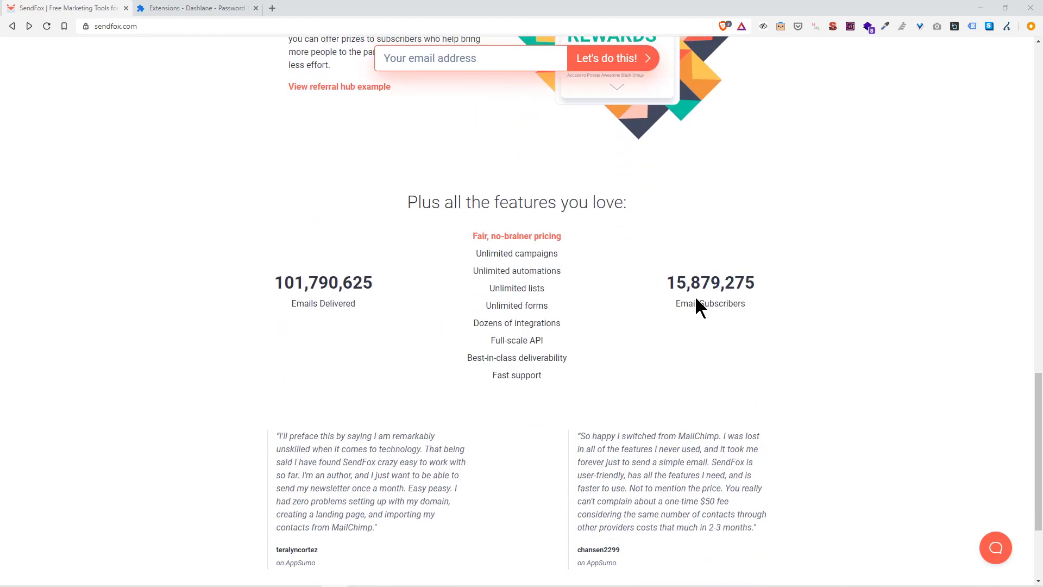
scroll(695, 295, "up", 10)
scroll(695, 296, "up", 4)
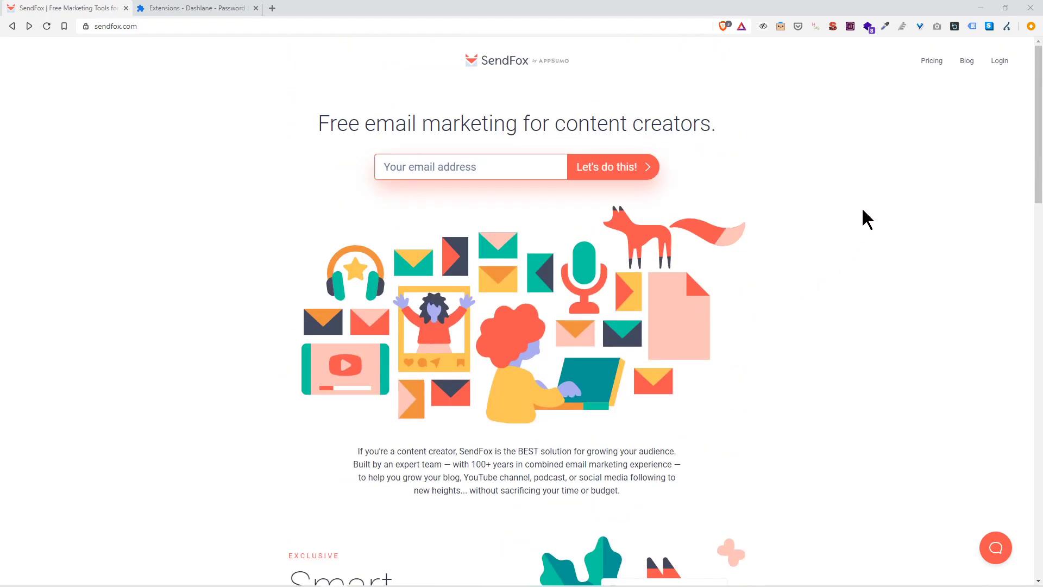
left_click(939, 66)
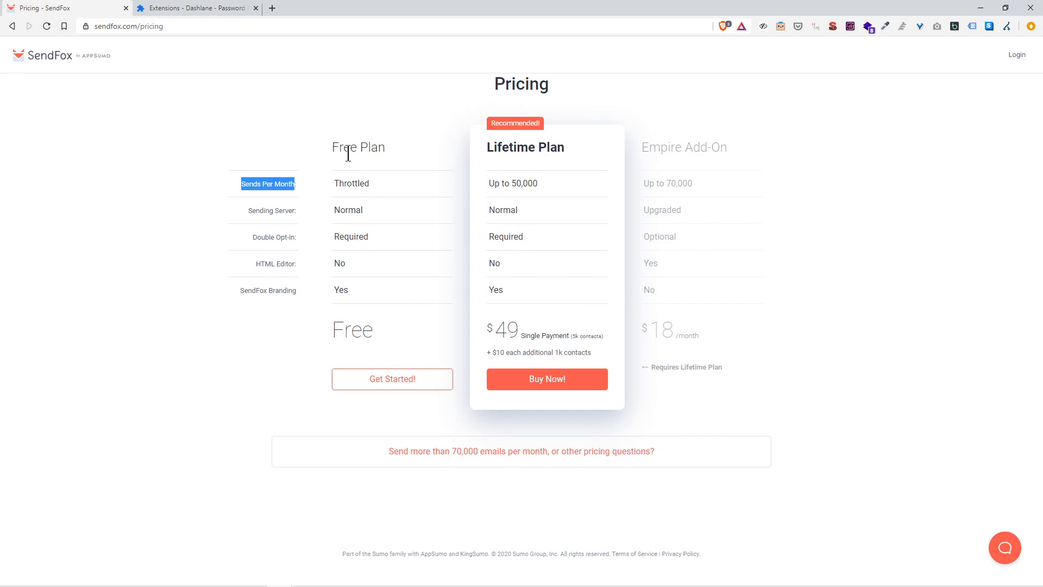
mouse_move(348, 154)
left_mouse_down()
mouse_move(385, 153)
mouse_move(332, 152)
left_mouse_up()
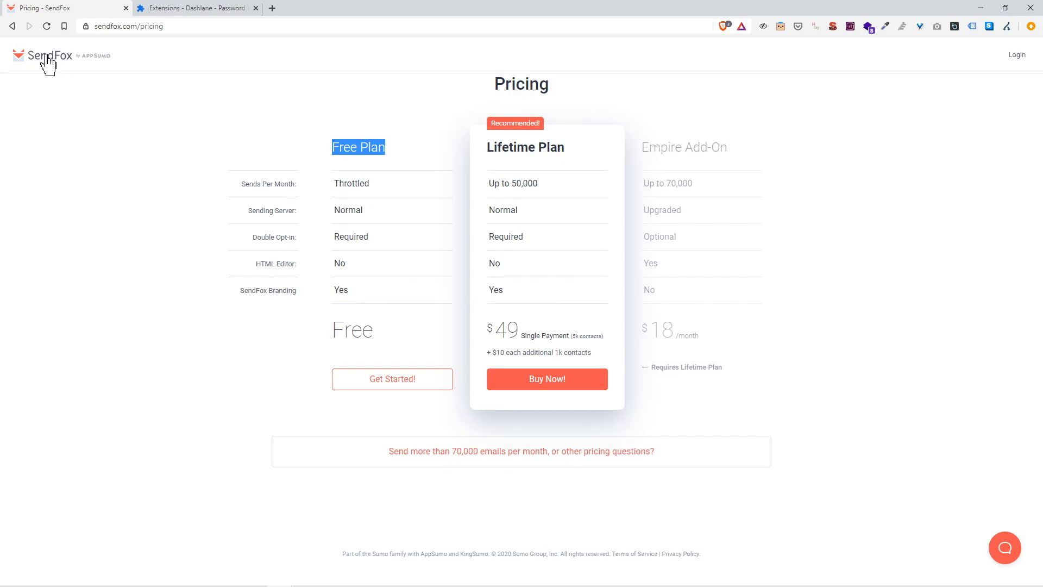
left_click(13, 25)
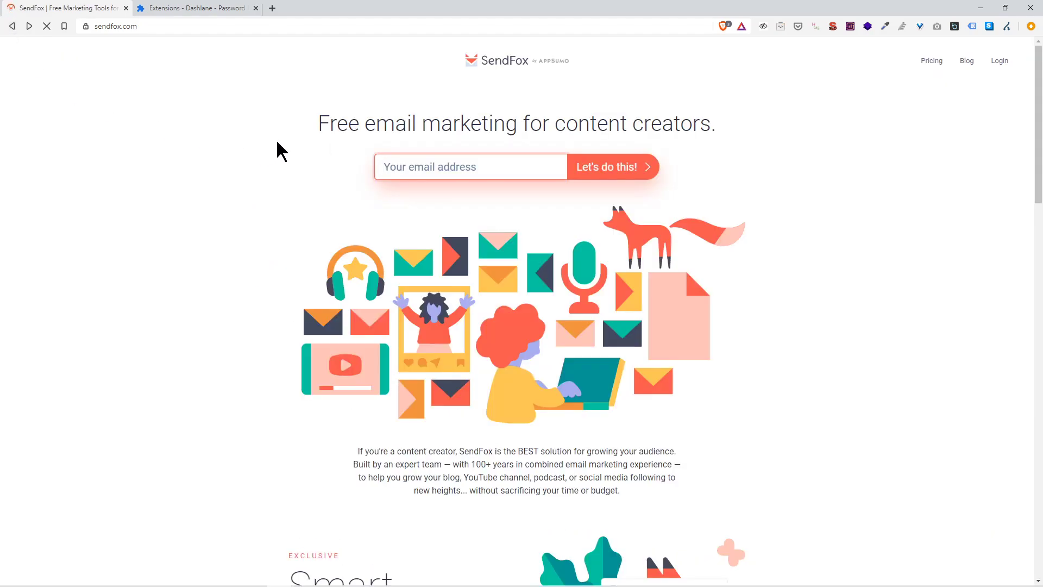
Step: Sign up with an email address, then enter a first name and account password
left_click(465, 165)
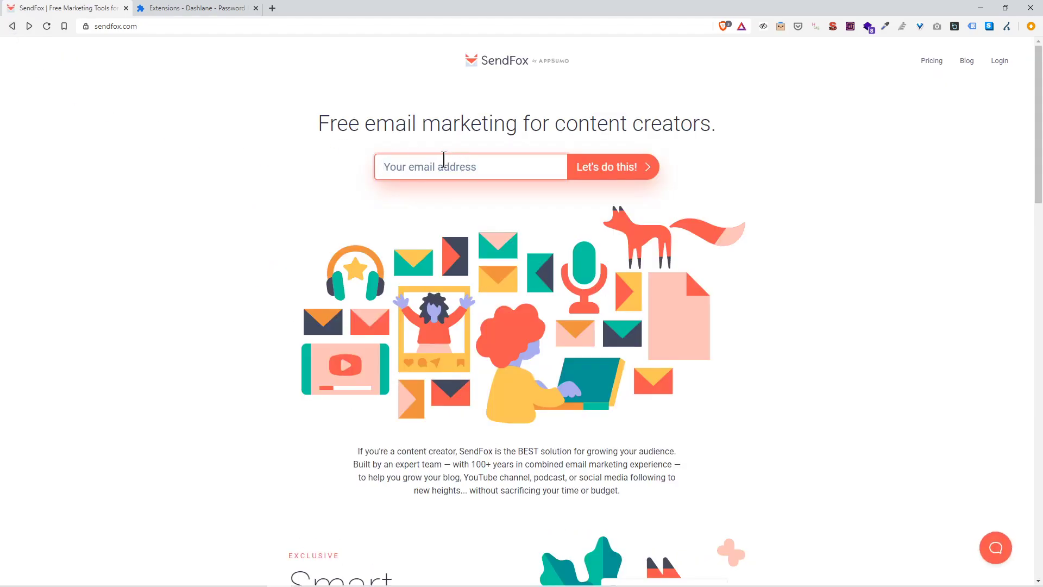
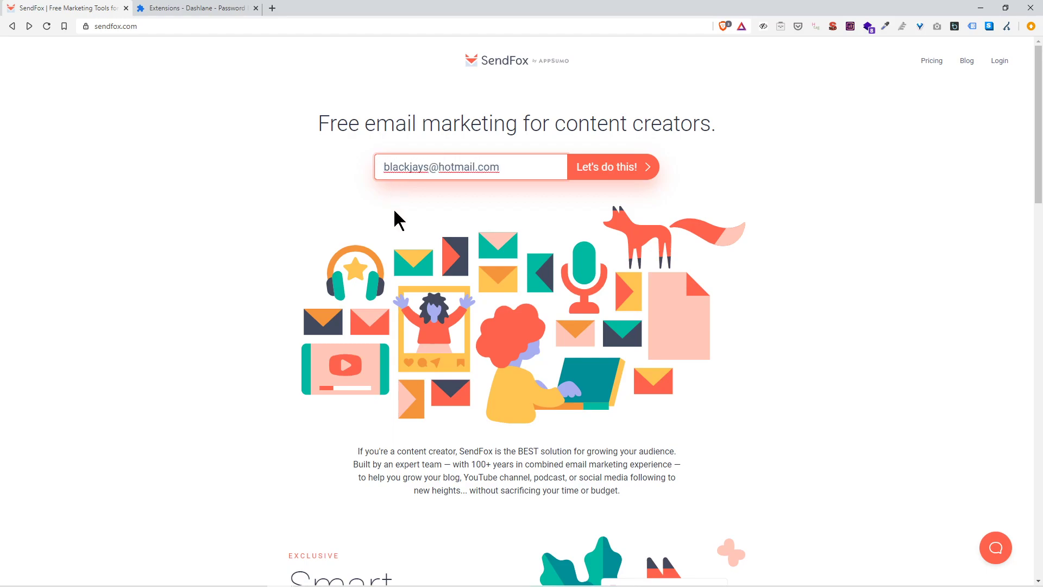
left_click(604, 168)
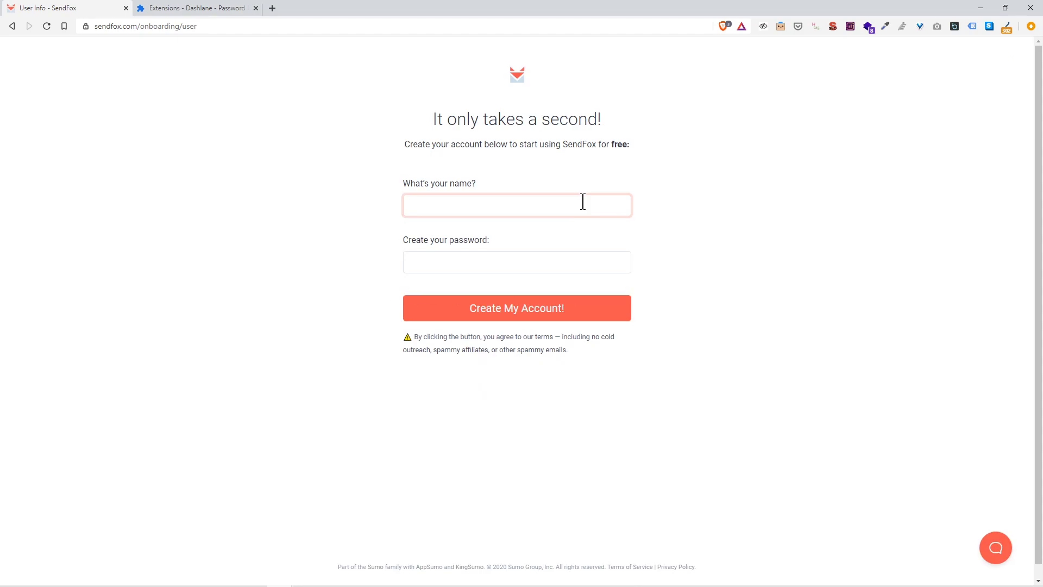
type("Bob")
key("Tab")
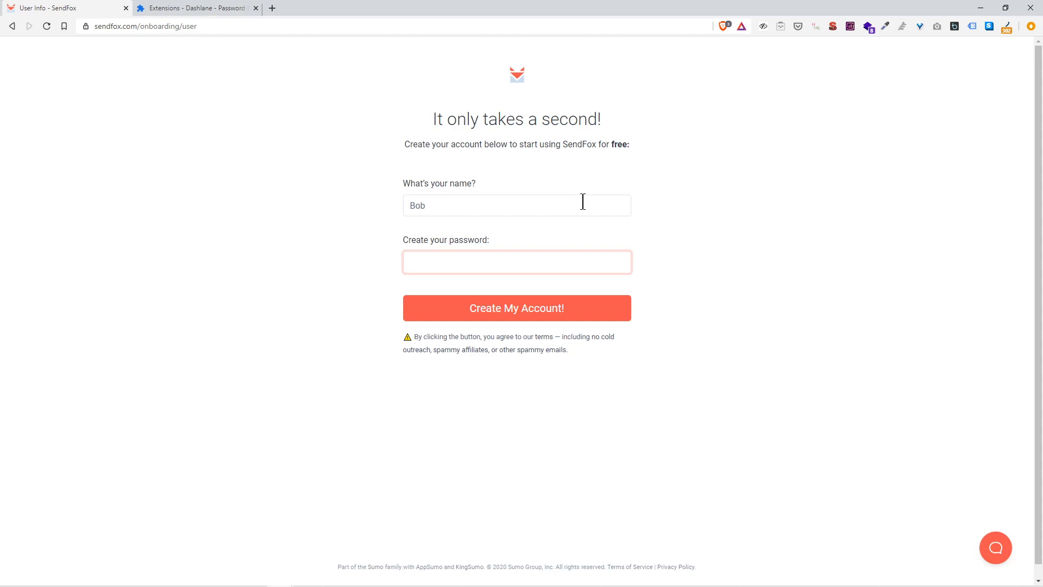
type("•••••••")
key("BackSpace")
key("BackSpace")
key("BackSpace")
key("BackSpace")
key("BackSpace")
key("BackSpace")
type("•••••••••••••••")
Step: Create the account, dismiss the browser's save-password prompt, and continue on the free plan
left_click(550, 306)
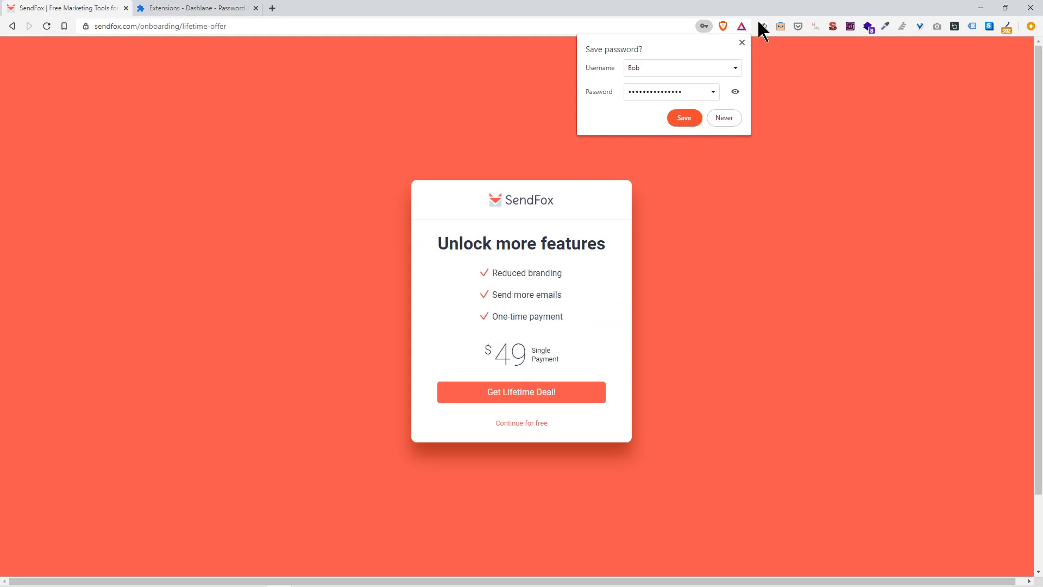
left_click(743, 43)
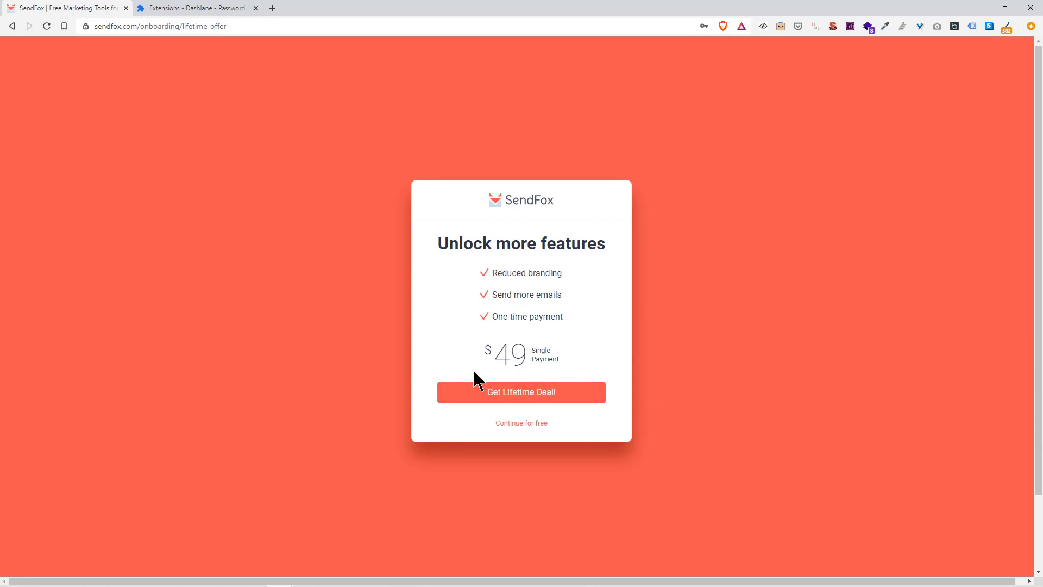
left_click(538, 426)
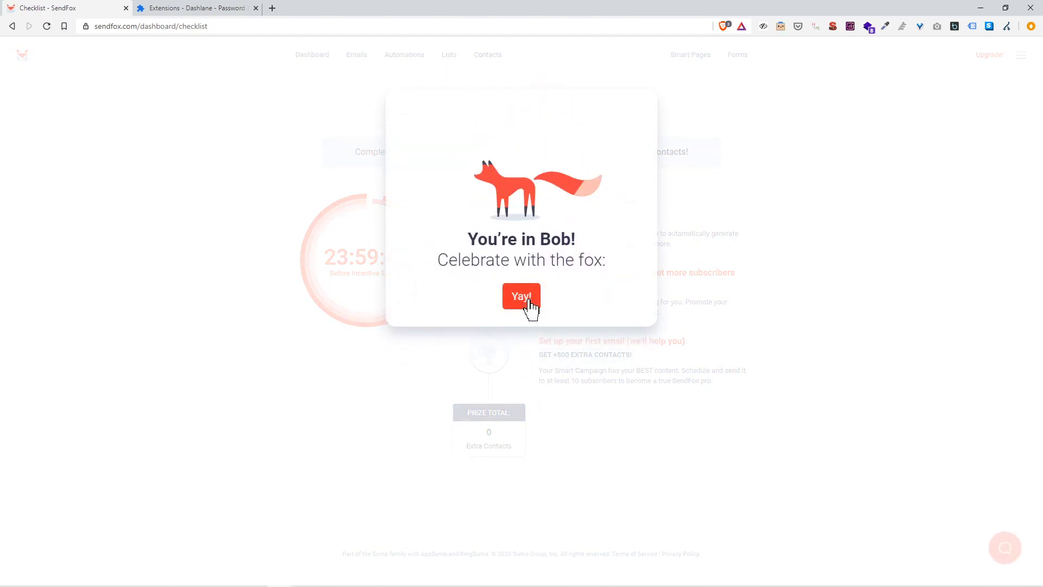
Step: Dismiss the welcome celebration message with Yay! to reveal the onboarding checklist
left_click(528, 298)
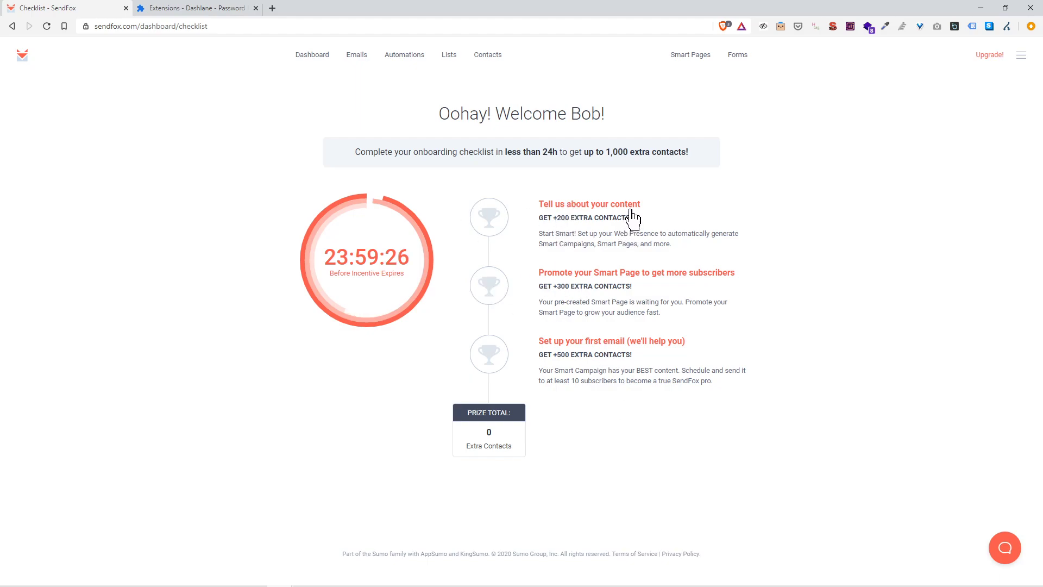
Step: Open the content checklist task and try the blog, podcast and YouTube address fields
left_click(614, 205)
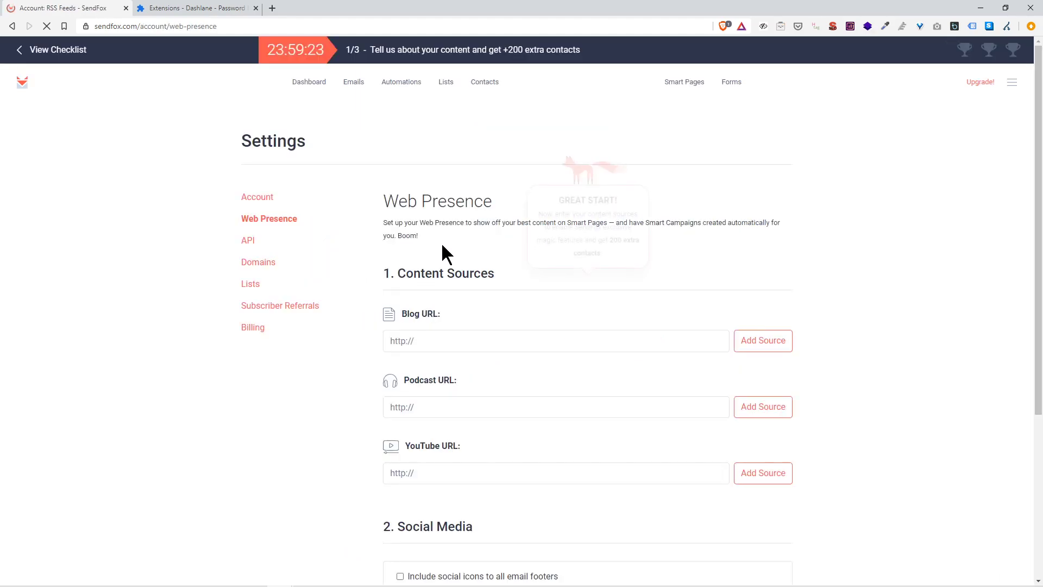
left_click(453, 341)
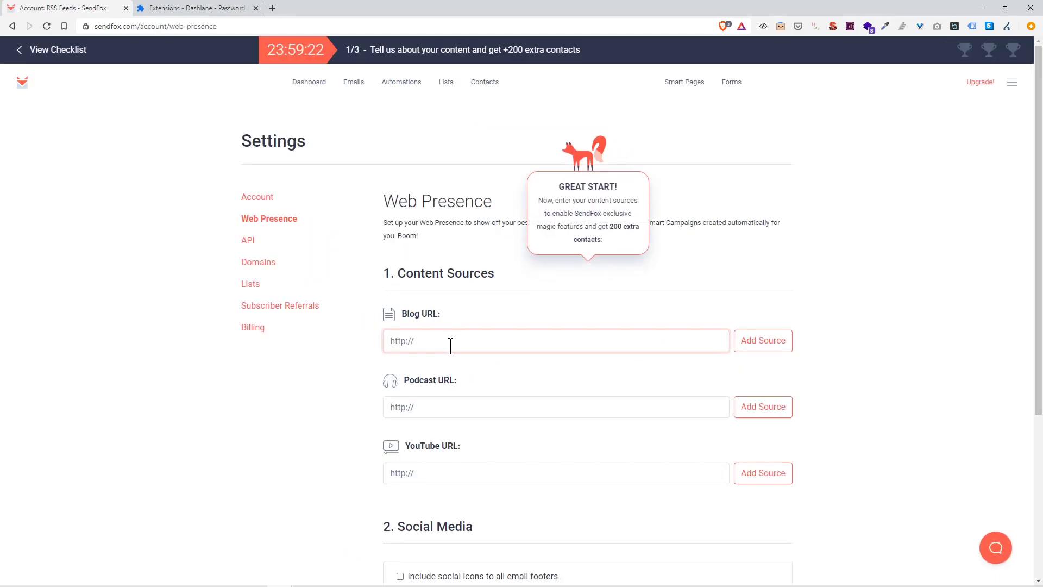
left_click(458, 407)
left_click(460, 473)
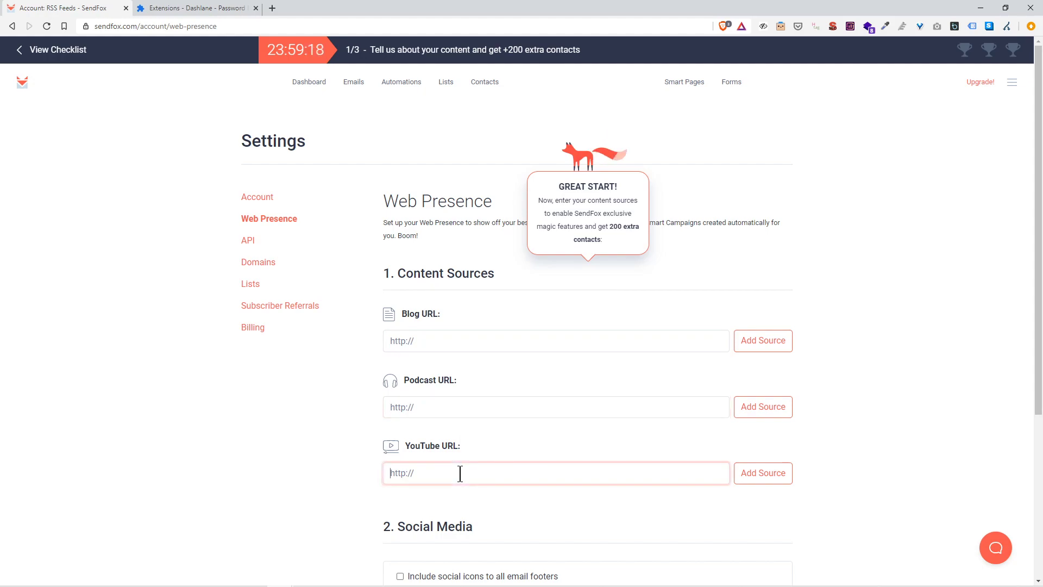
scroll(428, 401, "down", 3)
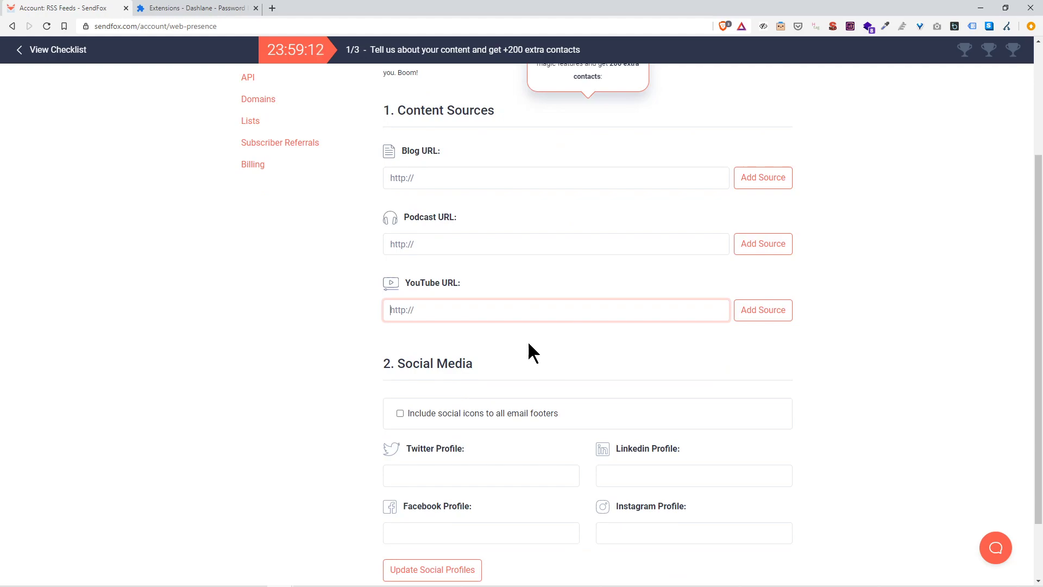
scroll(559, 315, "down", 2)
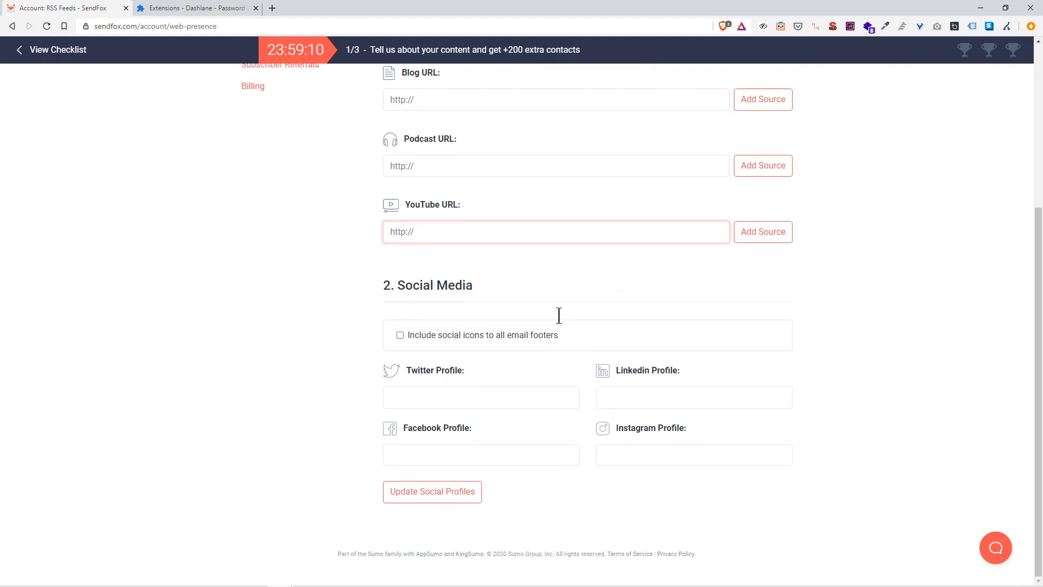
left_click(400, 335)
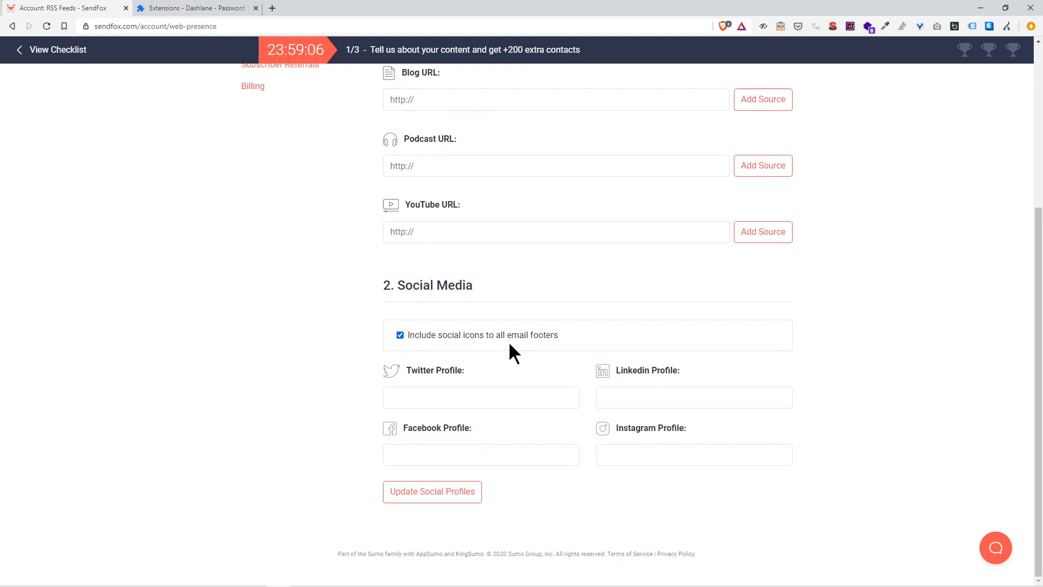
left_click(485, 399)
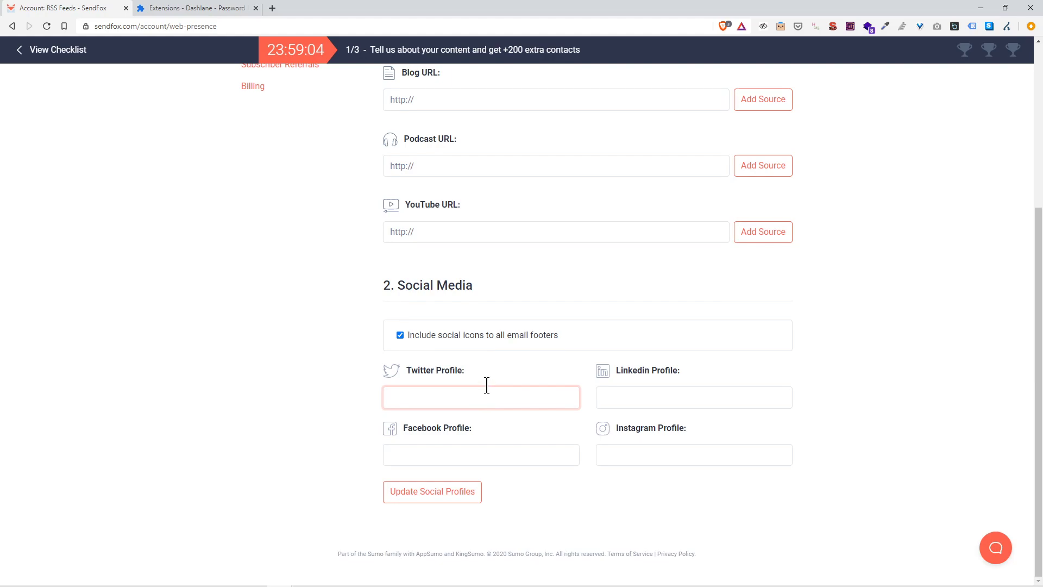
type("https://titter.com")
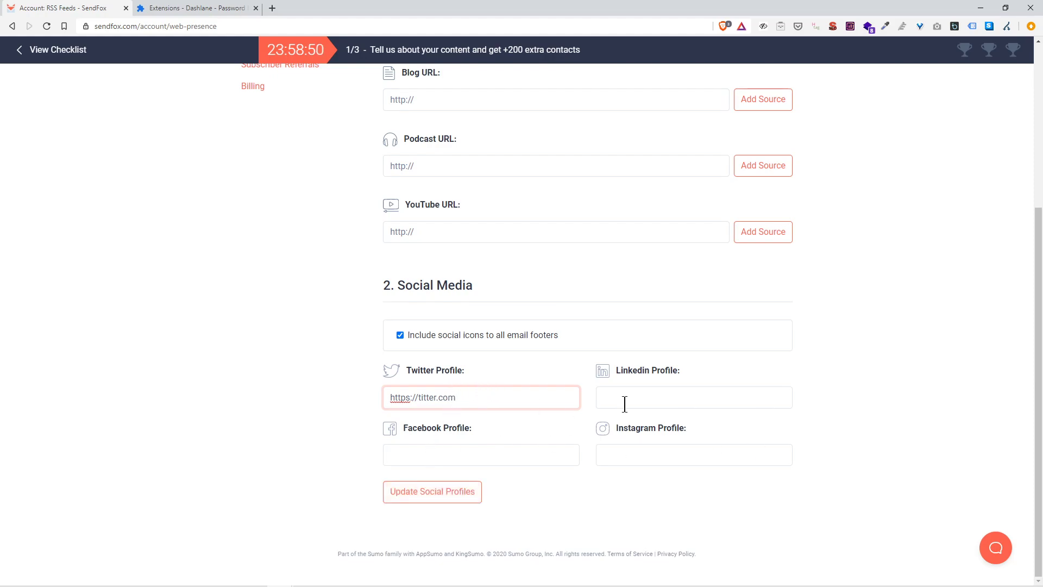
scroll(494, 374, "up", 5)
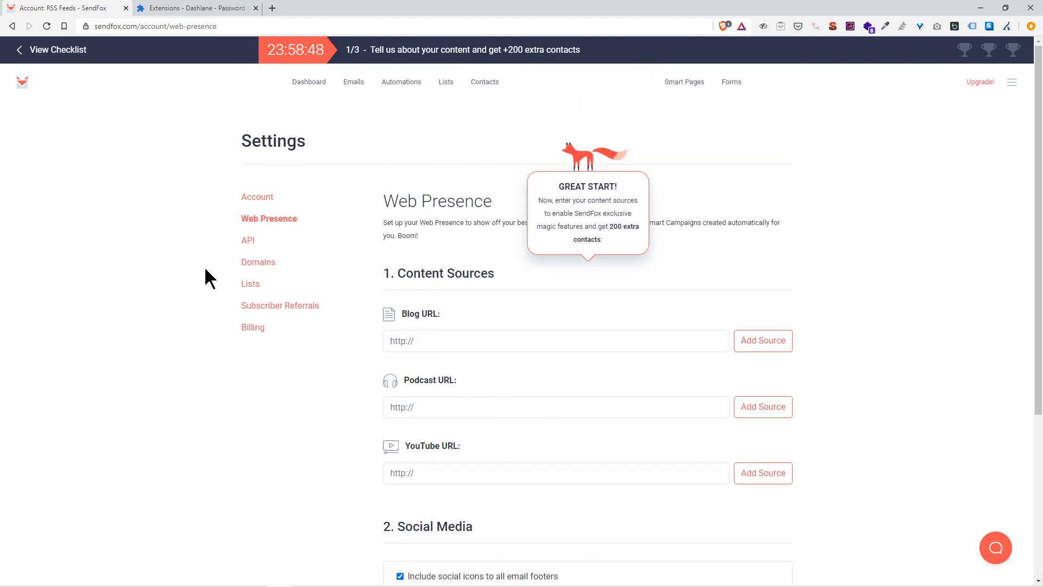
Step: Open Account settings and review the street address field required for CAN-SPAM compliance
left_click(269, 207)
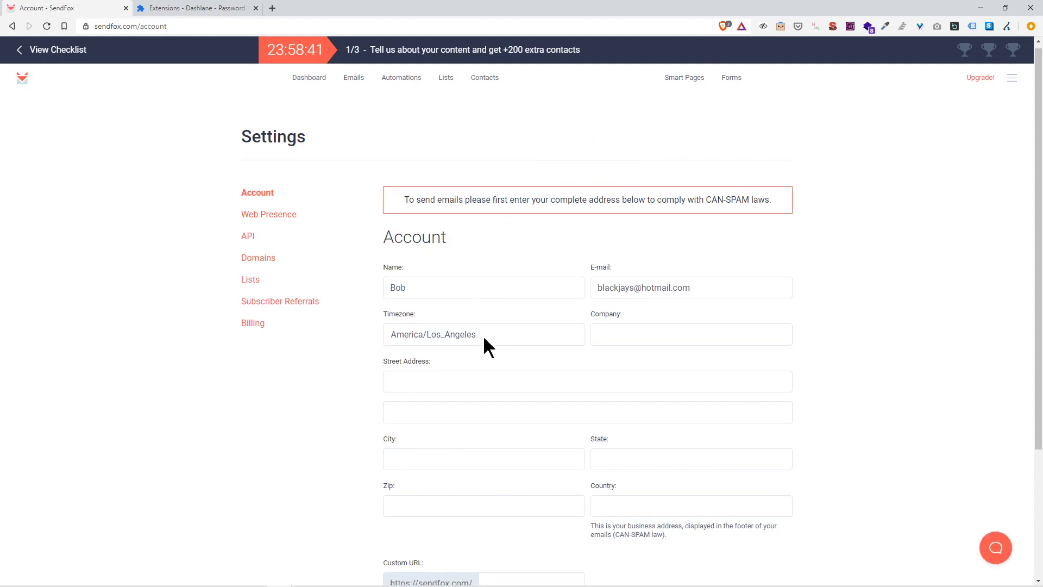
scroll(483, 342, "down", 3)
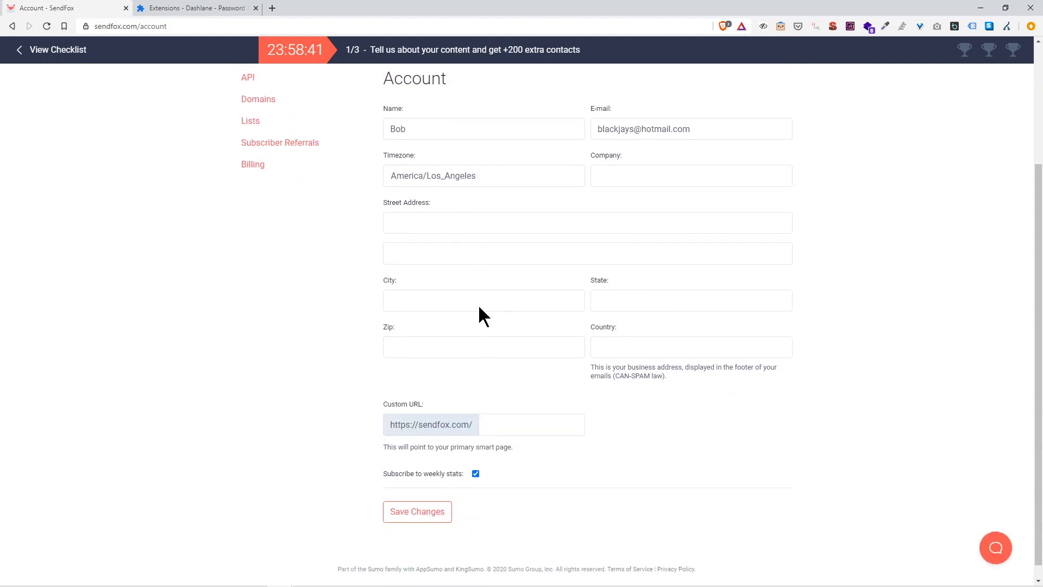
left_click(423, 232)
scroll(429, 239, "up", 3)
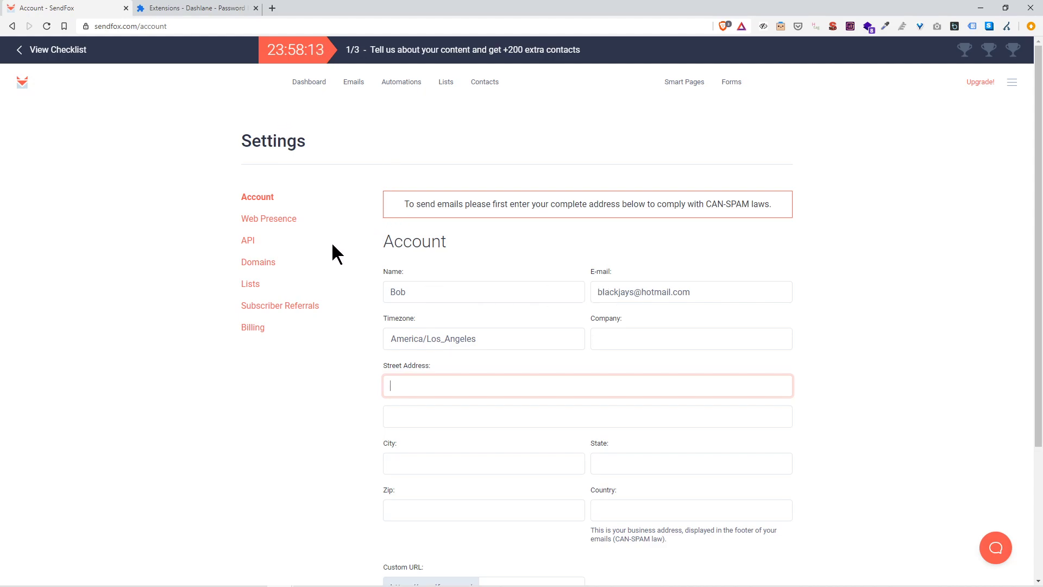
Step: Visit the Web Presence, Domains and Lists settings pages, then return to the Dashboard
left_click(263, 221)
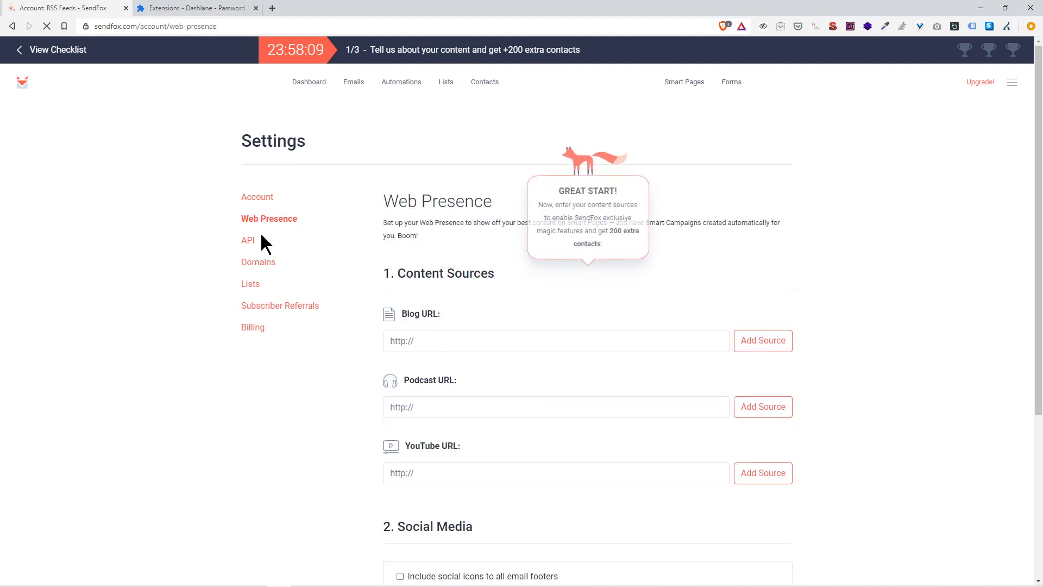
left_click(247, 265)
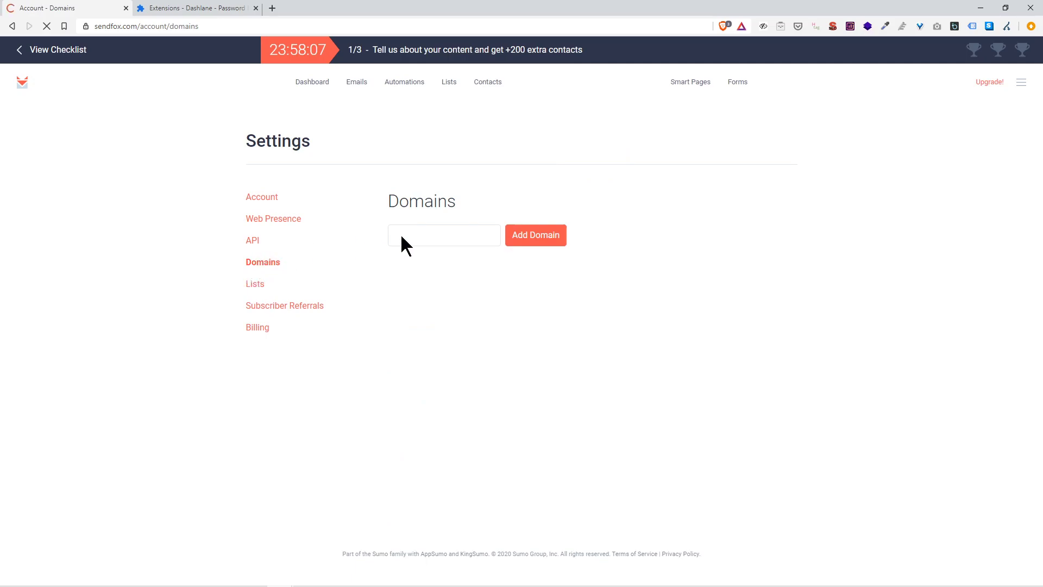
left_click(254, 285)
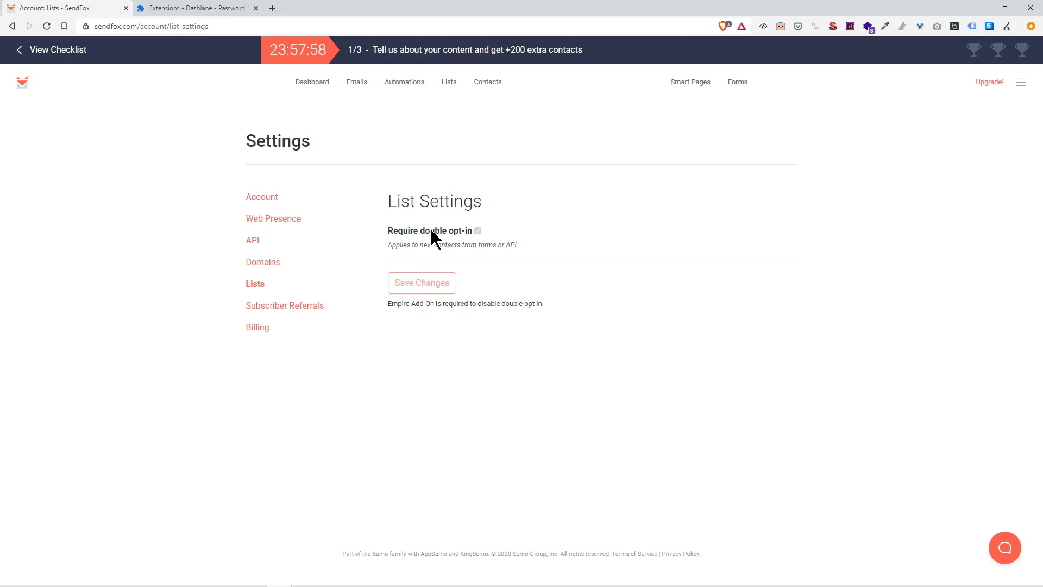
left_click(312, 91)
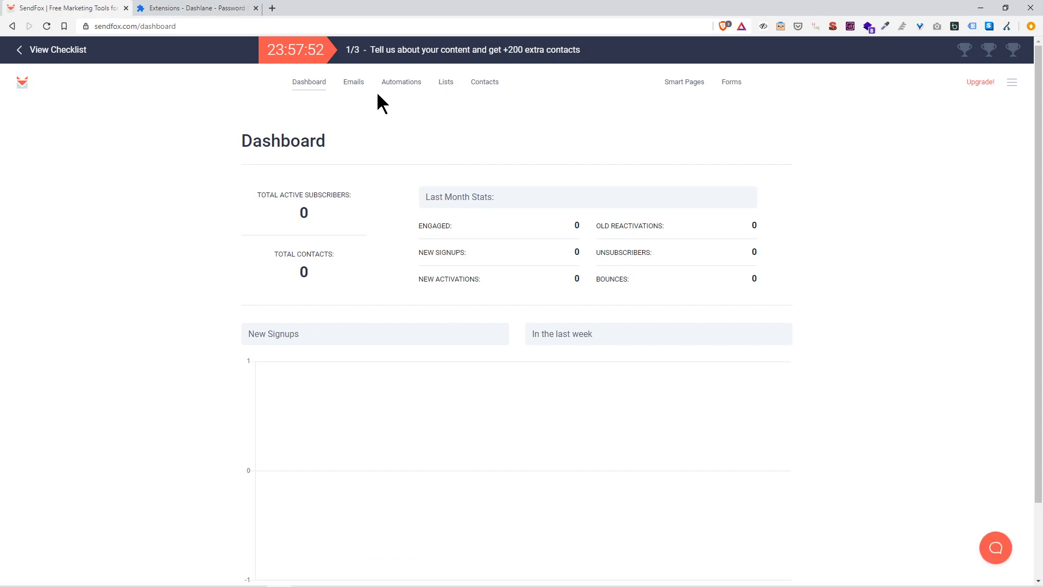
Step: Start a new form named 'My new list', keeping Landing Page Signups as its list
left_click(732, 87)
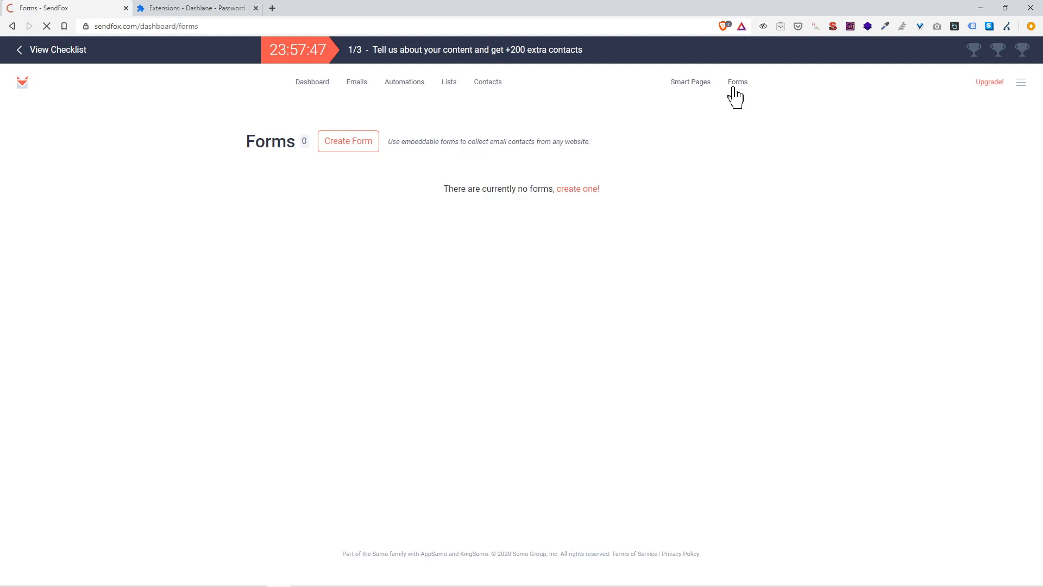
left_click(362, 150)
left_click(267, 259)
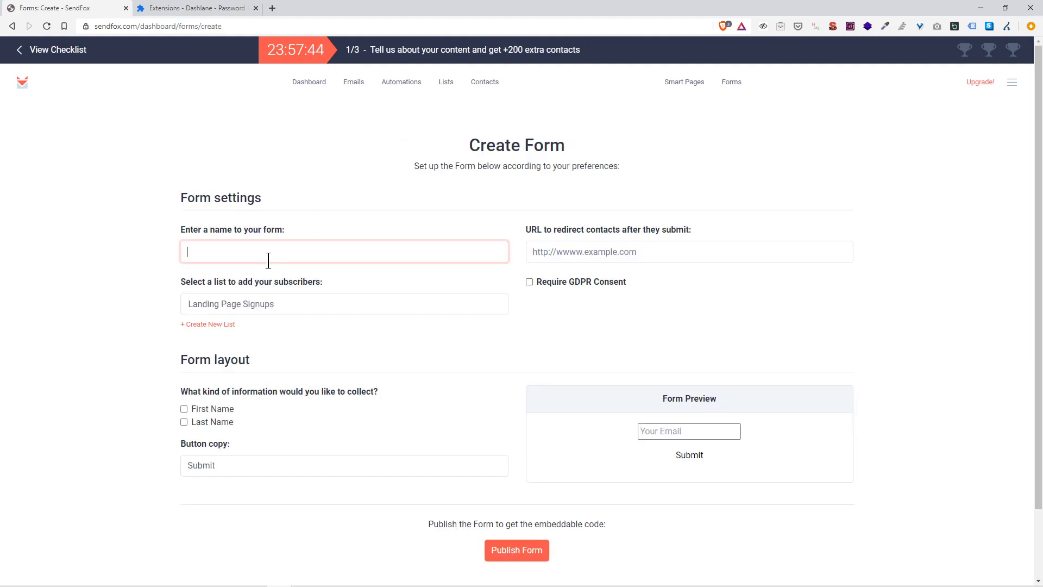
type("My new")
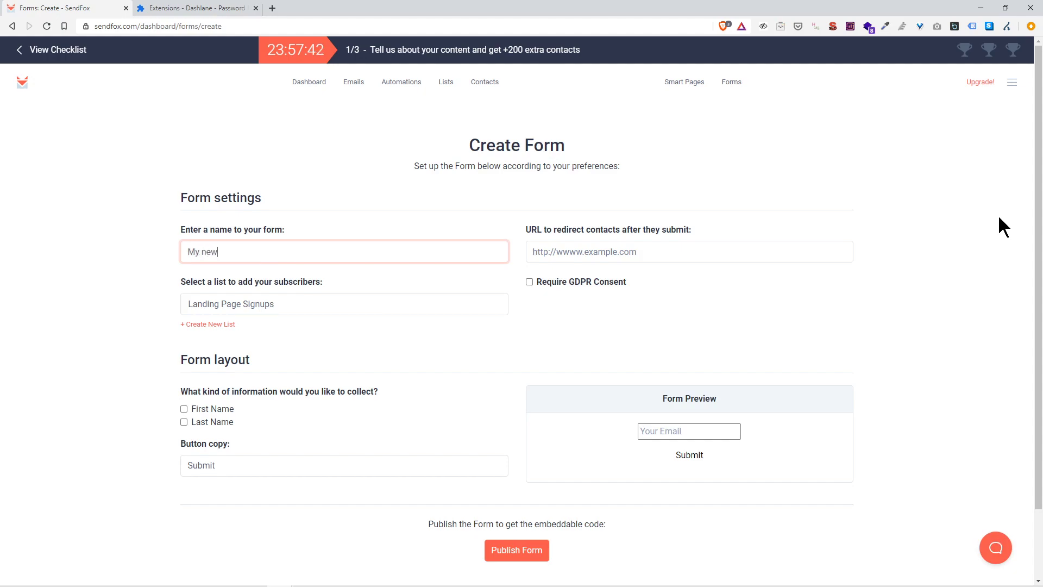
type(" list")
left_click(240, 303)
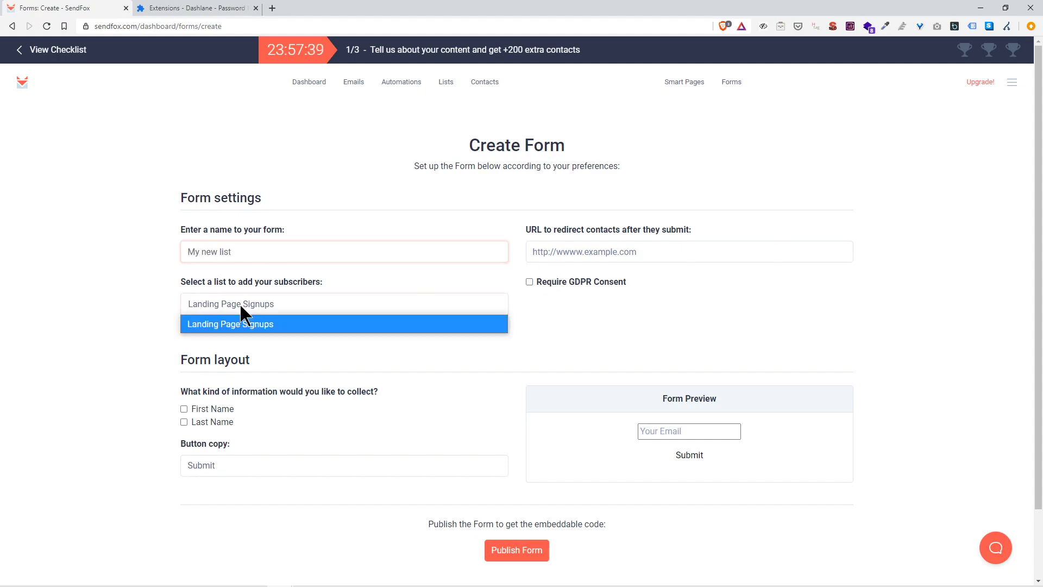
left_click(263, 324)
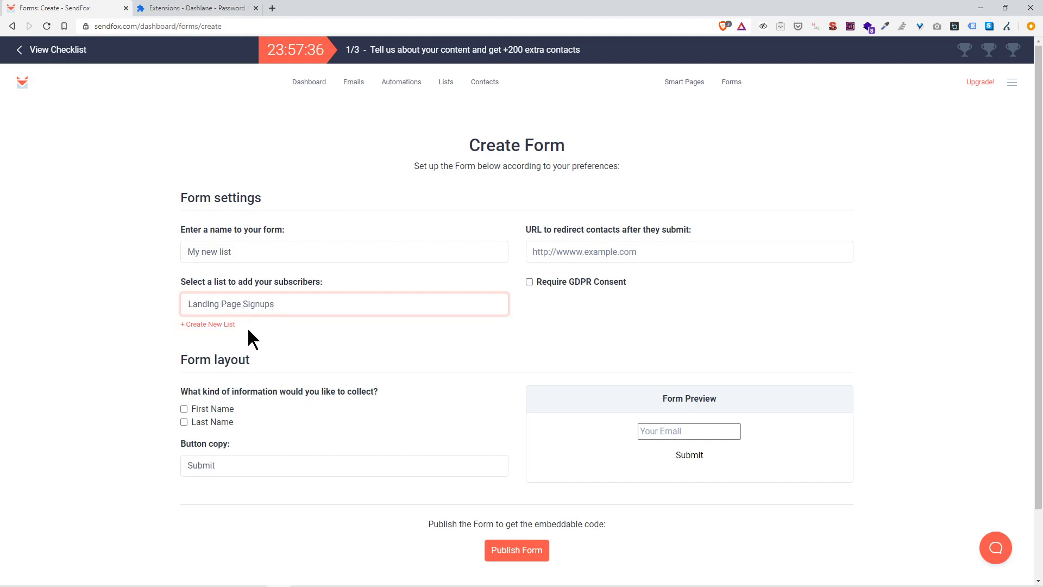
Step: Create a new subscriber list called 'My New e-mail list'
left_click(217, 324)
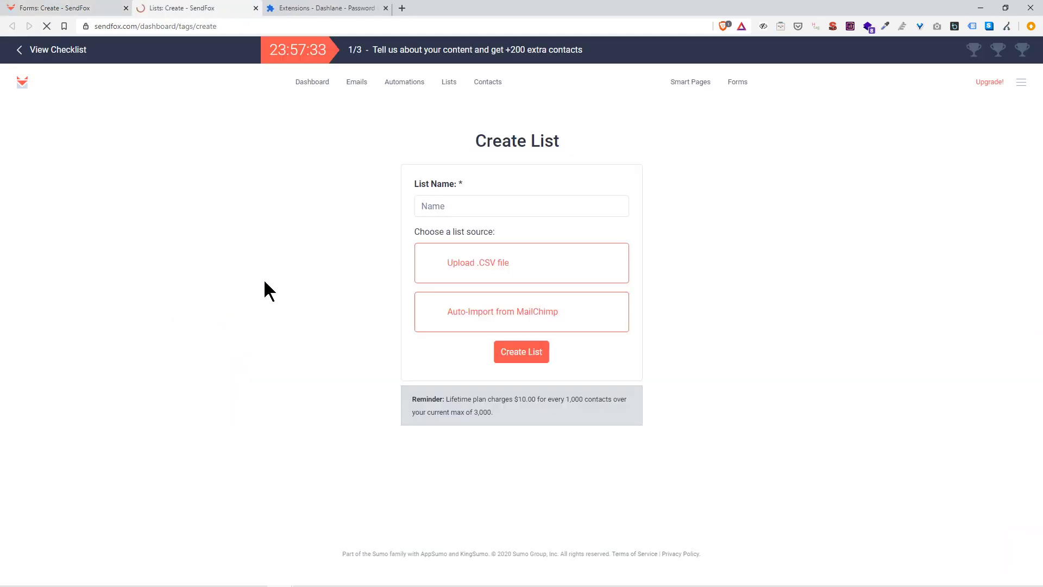
left_click(478, 206)
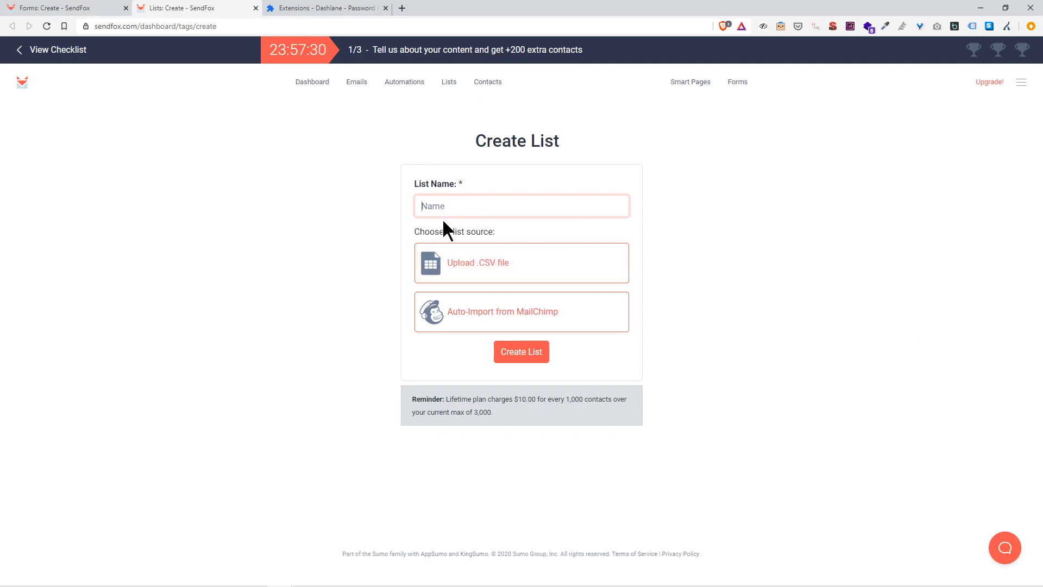
type("My New e-mail list")
left_click(523, 357)
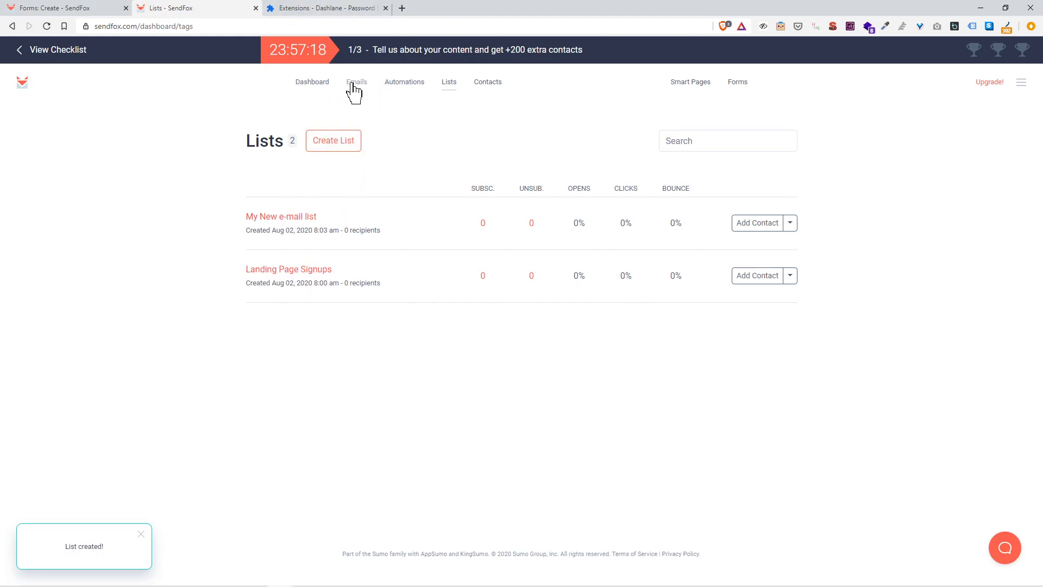
Step: Start a new form named 'My new List' that adds signups to My New e-mail list
left_click(746, 91)
left_click(347, 142)
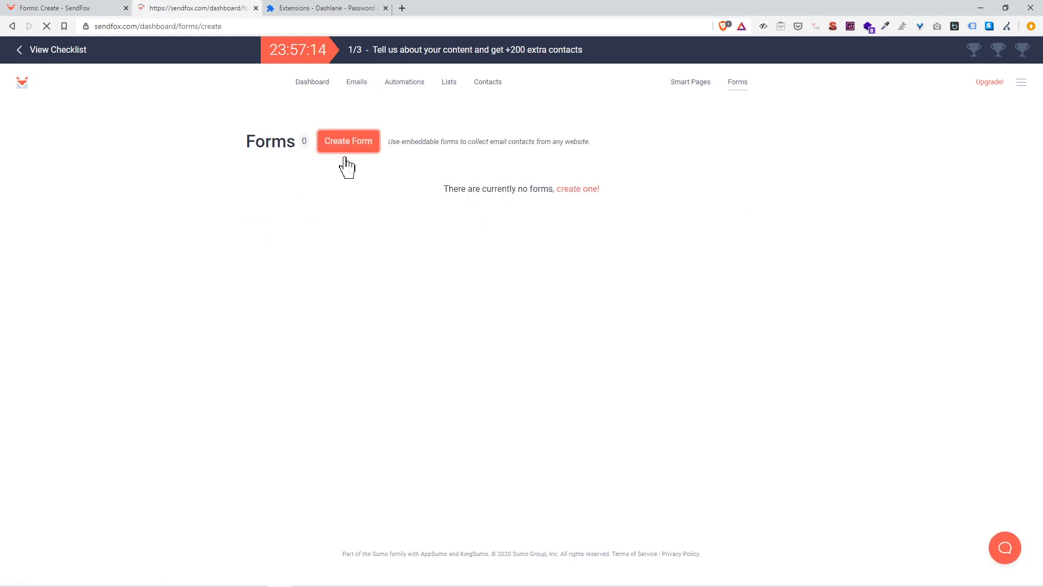
left_click(266, 260)
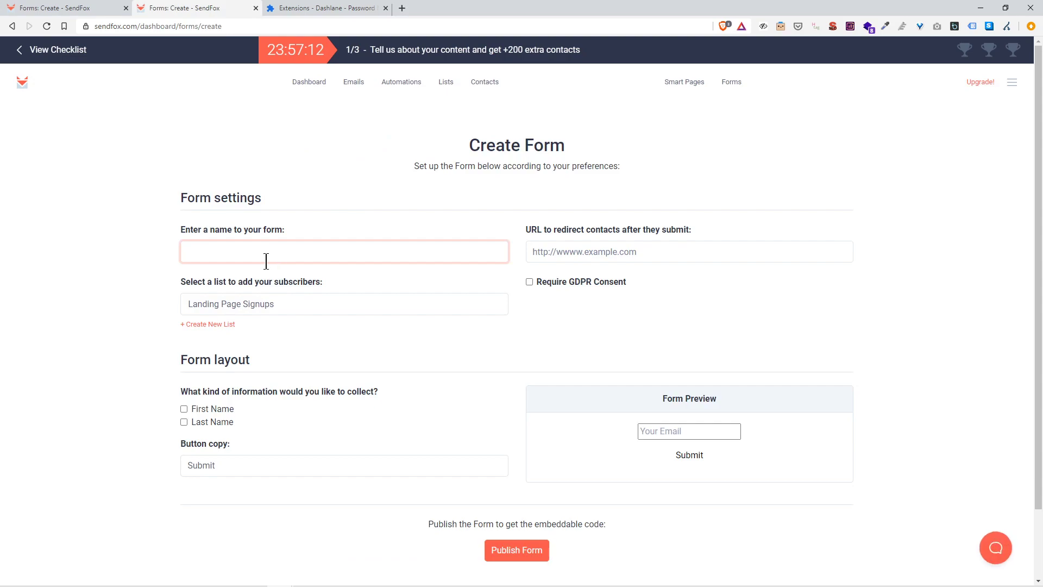
type("My new List")
left_click(265, 303)
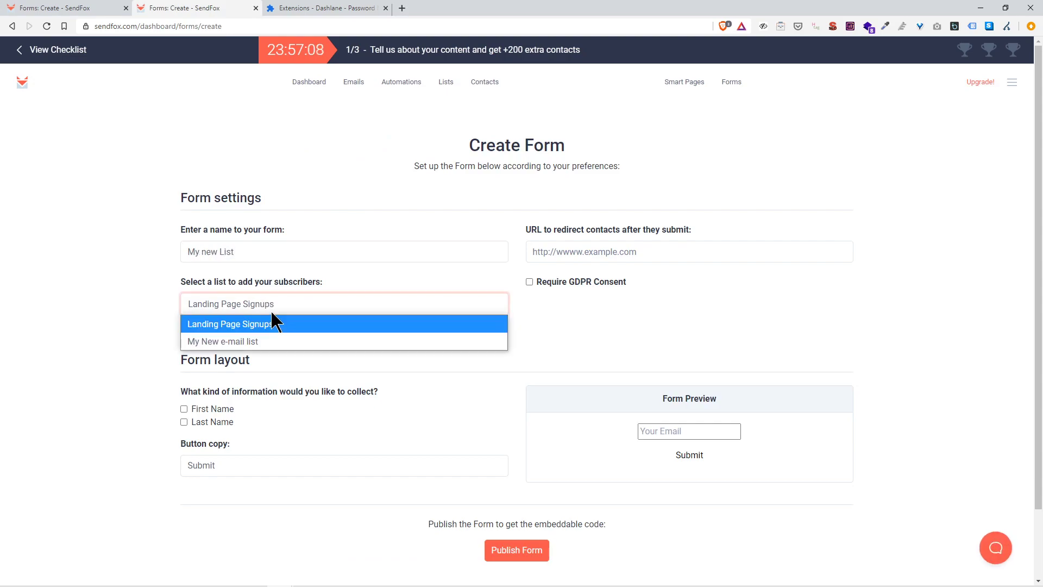
left_click(264, 342)
left_click(296, 354)
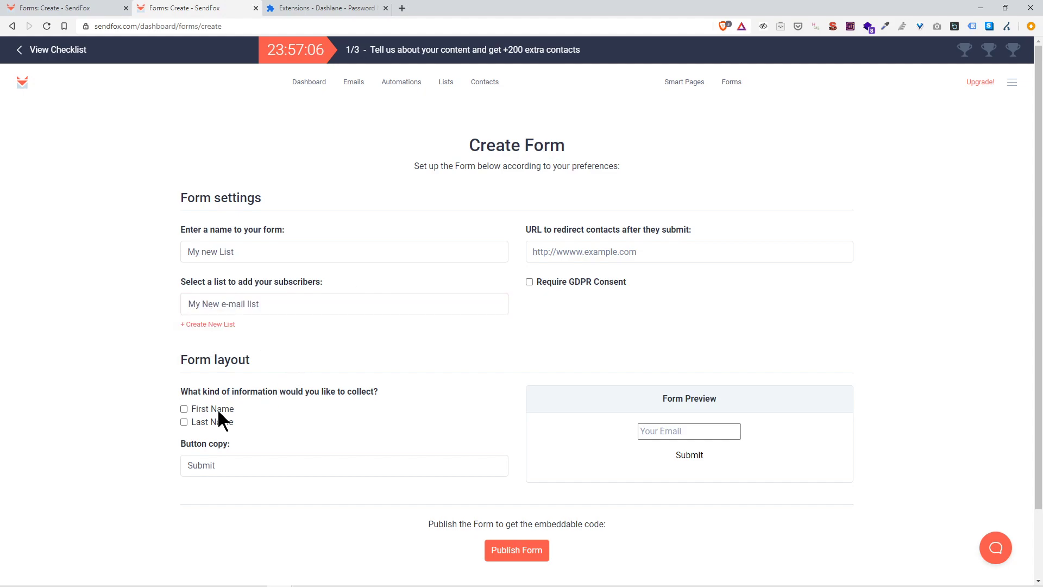
Step: Collect subscribers' first names and change the button text to 'Sign Up Now!!!'
left_click(219, 411)
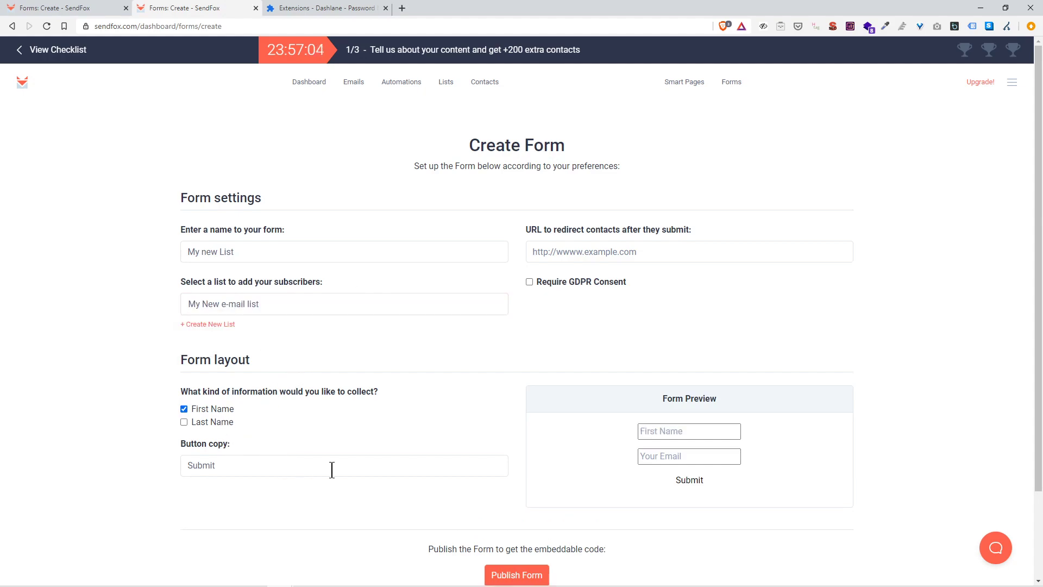
left_click_drag(335, 474, 146, 466)
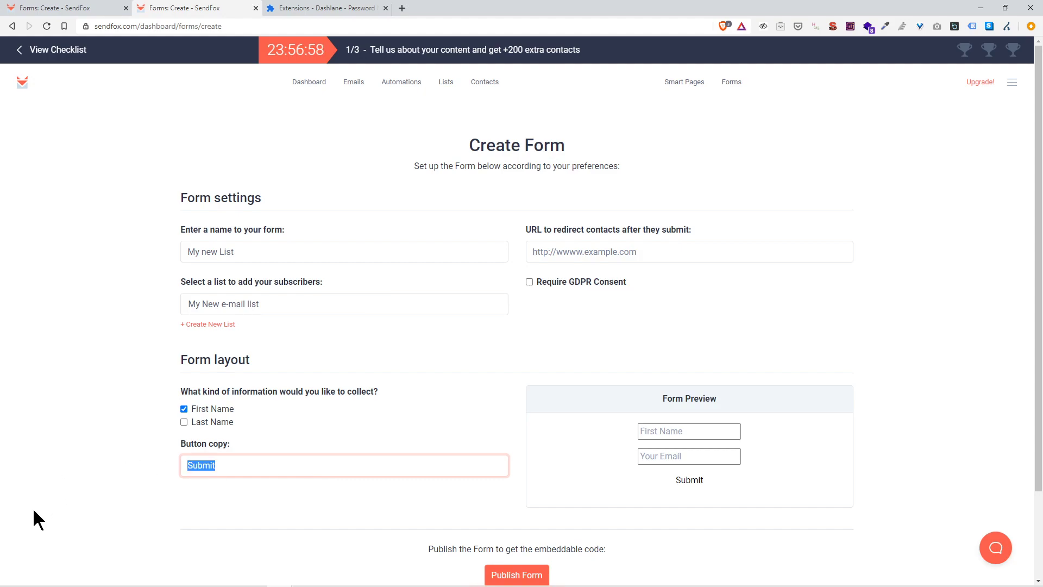
type("Signt")
key("BackSpace")
type("Up Now!")
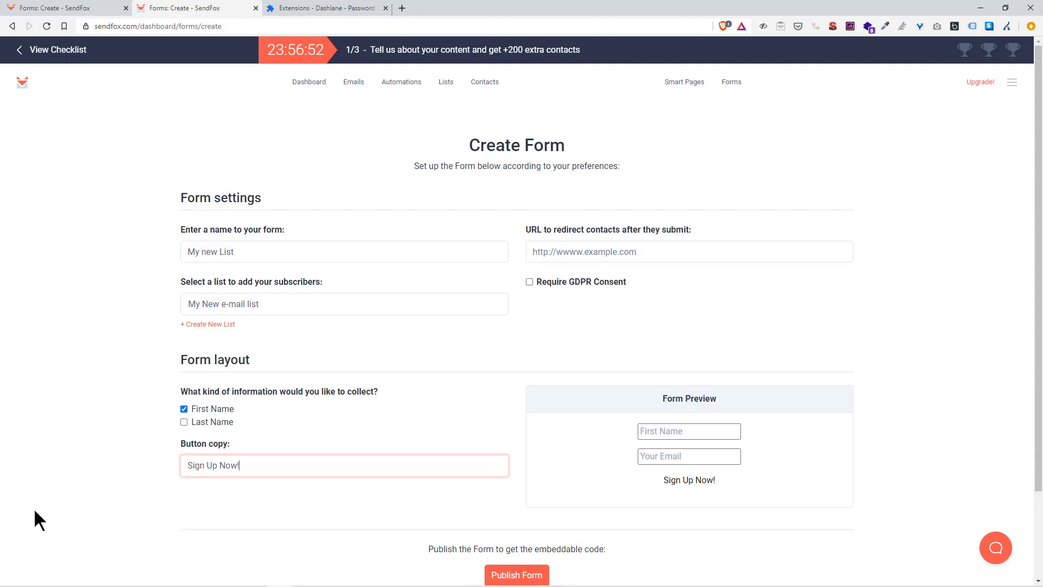
type("!!")
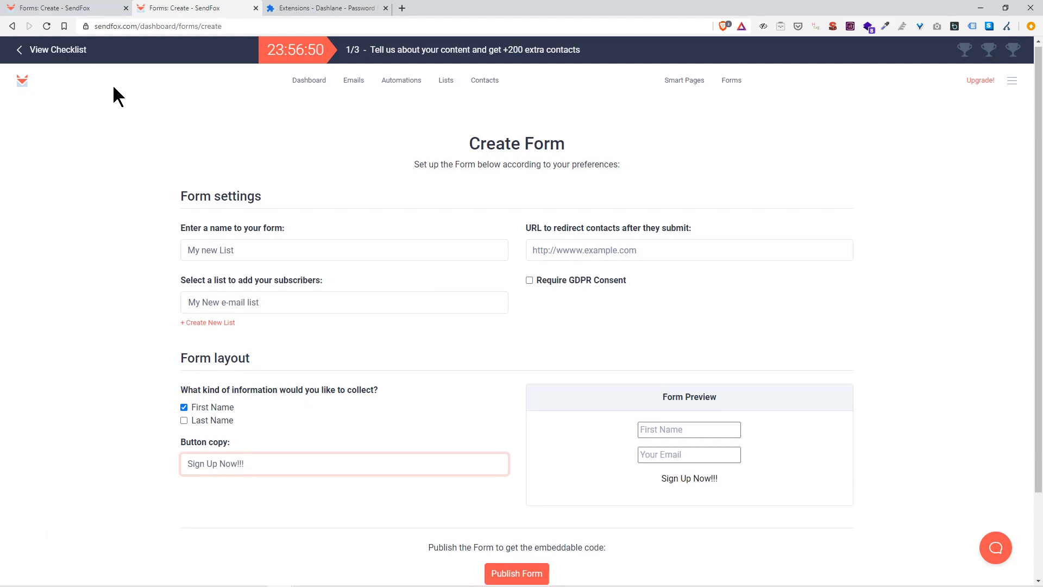
scroll(530, 493, "down", 2)
Step: Publish the form, select its embed code, and return to the list of all forms
left_click(530, 480)
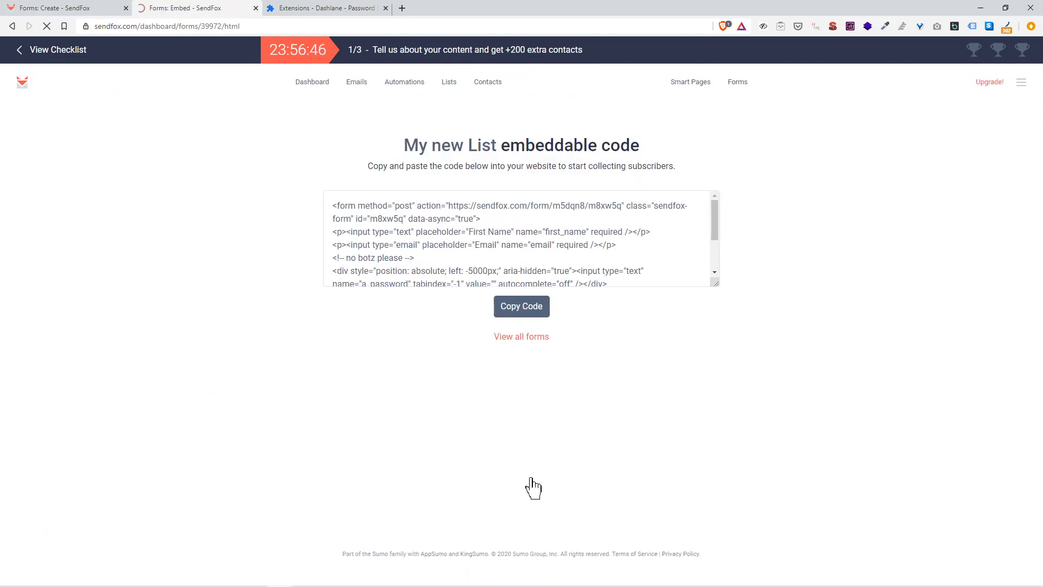
left_click(550, 265)
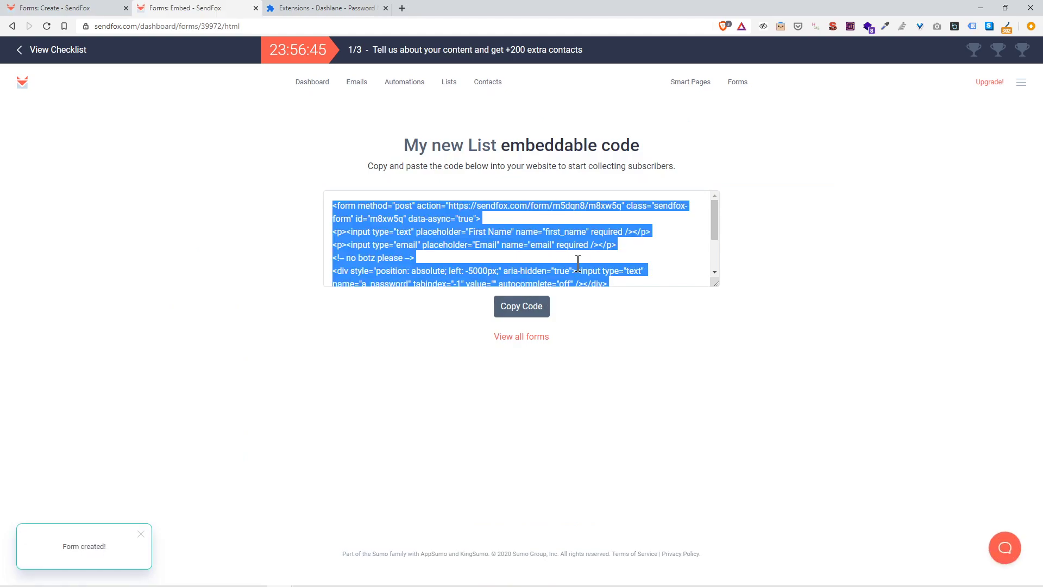
scroll(577, 261, "down", 2)
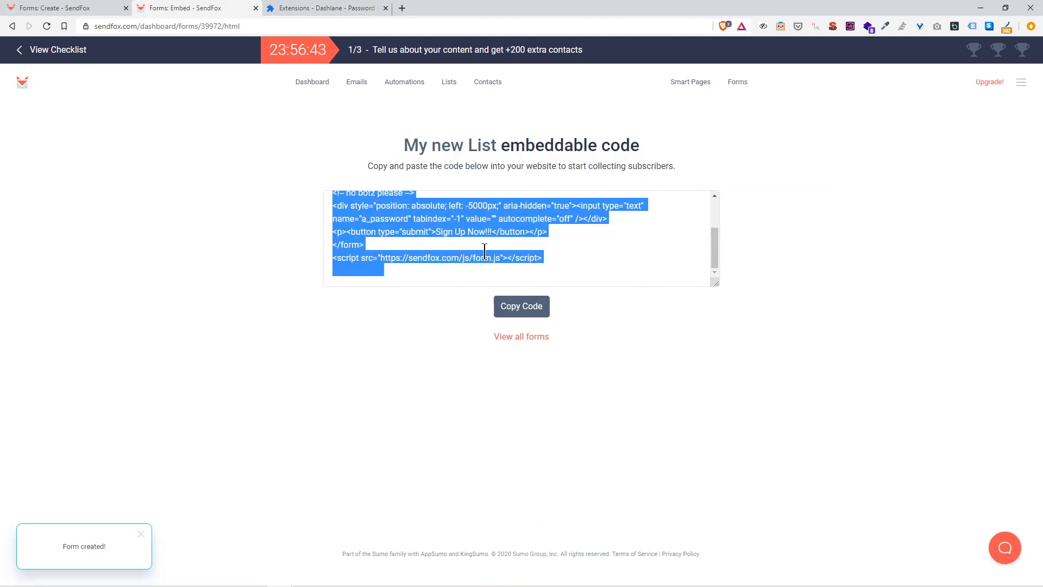
left_click(520, 341)
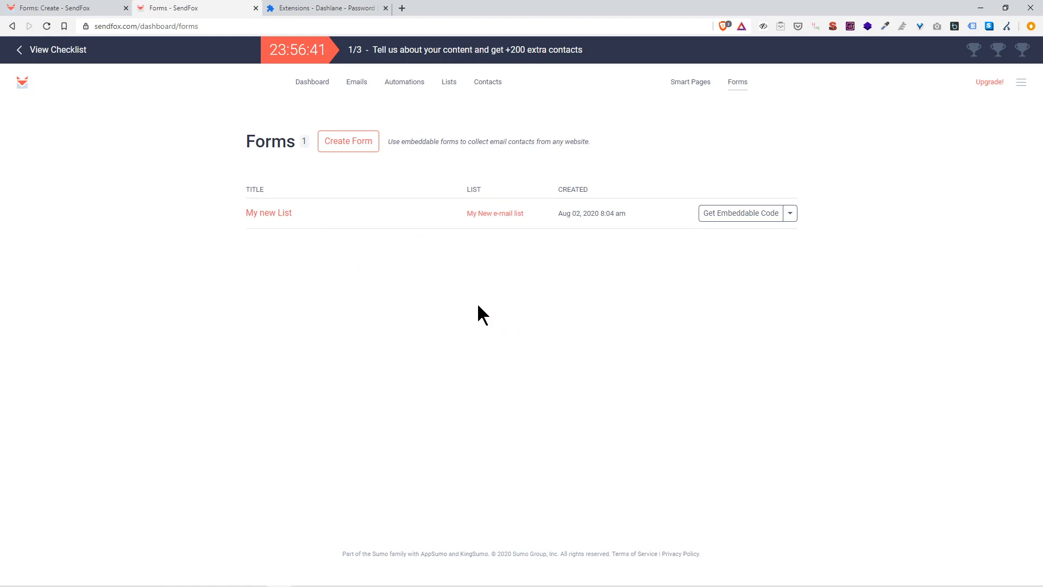
Step: Open the smart page for editing and look over its visual and form settings
left_click(685, 85)
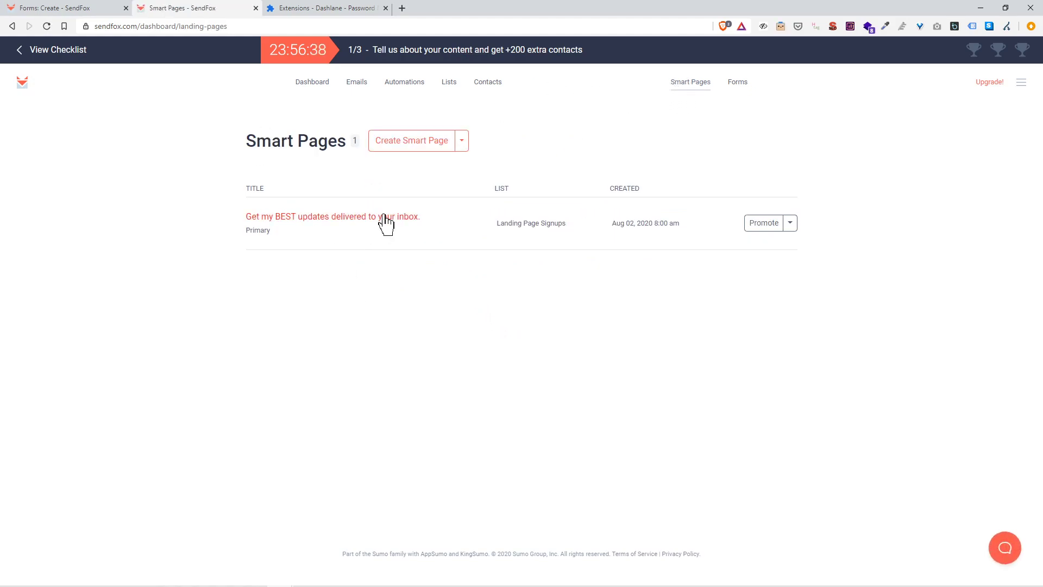
left_click(383, 220)
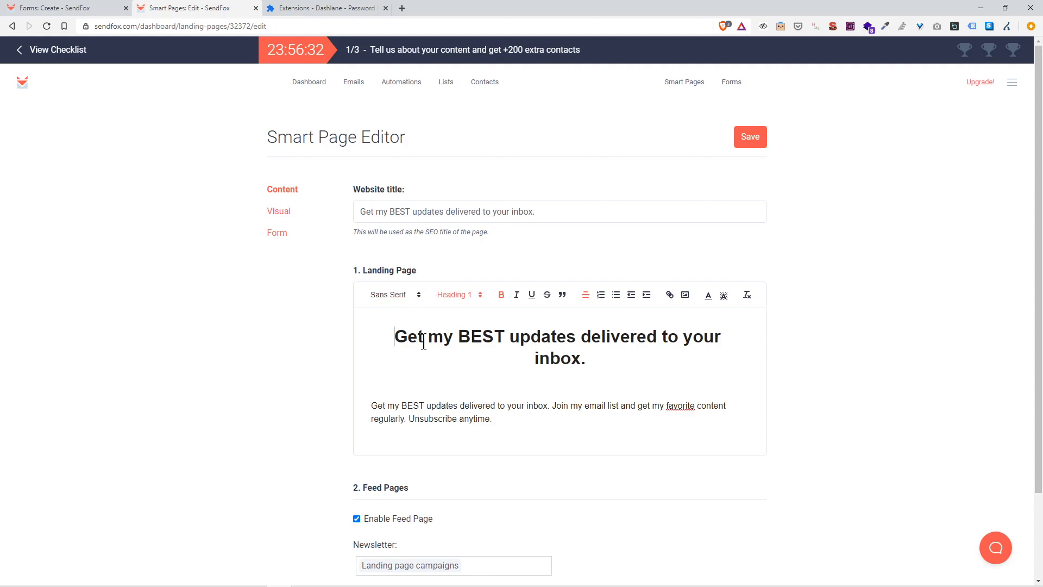
scroll(430, 380, "down", 2)
scroll(474, 405, "up", 2)
left_click(271, 213)
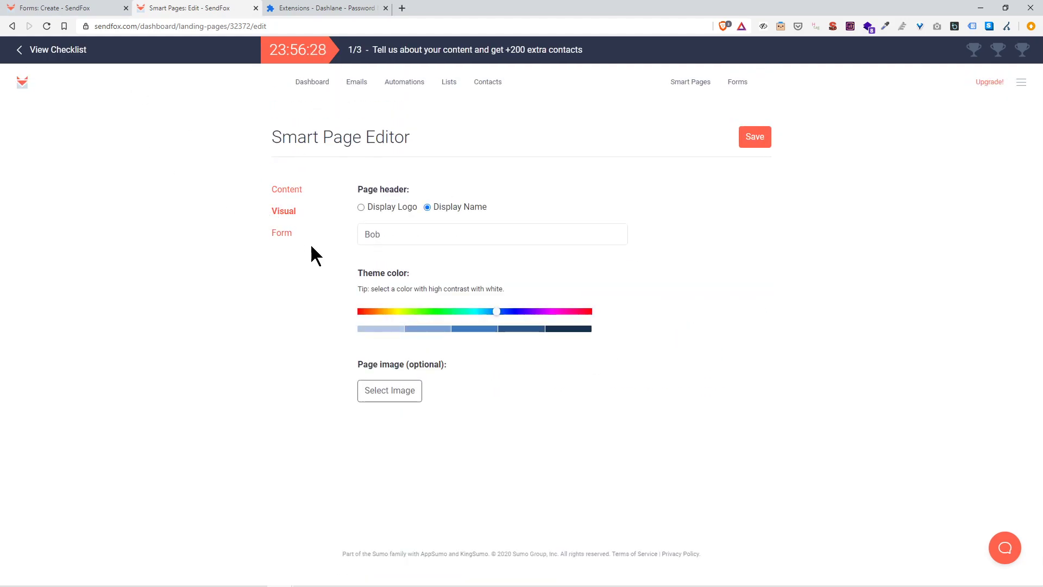
left_click(296, 235)
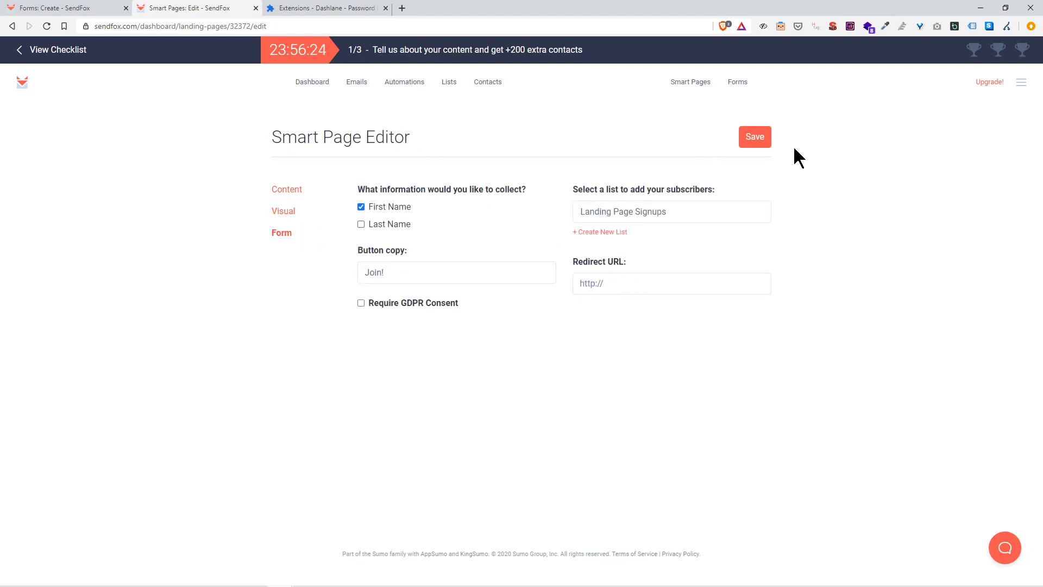
Step: Save the smart page, select text on the published page, and return to the editor
left_click(761, 139)
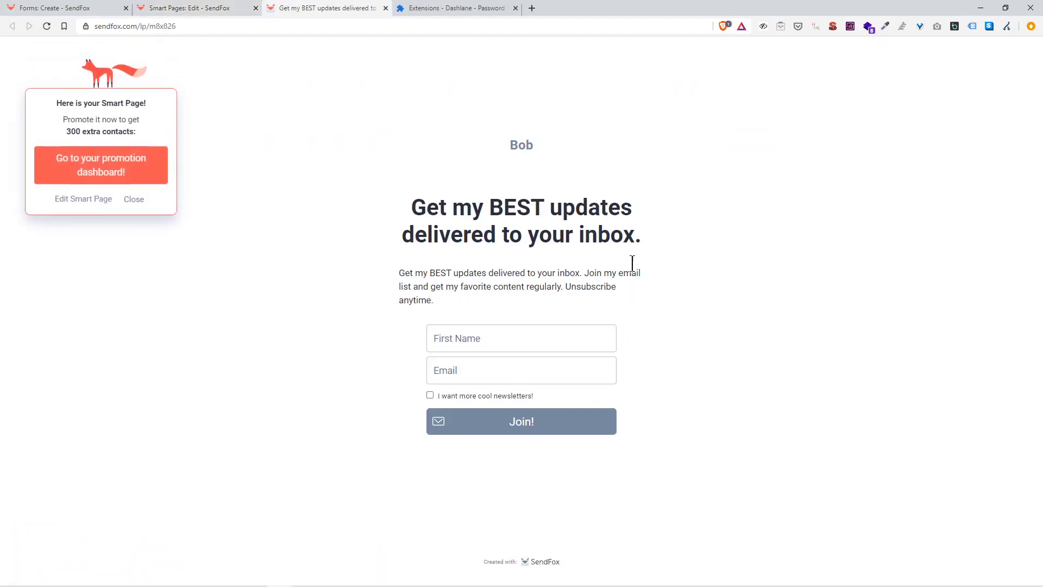
left_click_drag(518, 144, 536, 152)
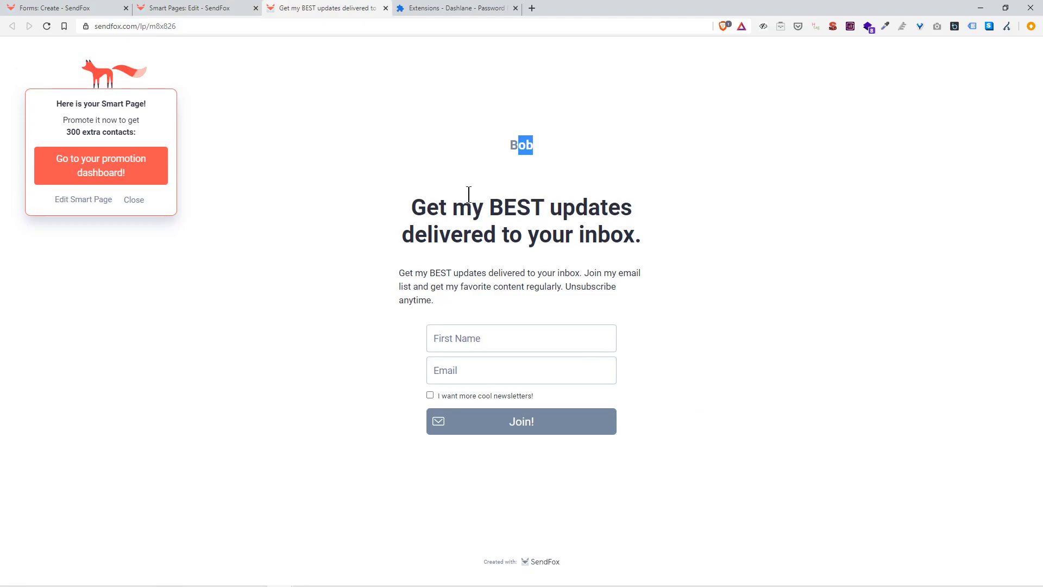
left_click_drag(469, 196, 632, 209)
left_click_drag(512, 239, 642, 239)
left_click(200, 9)
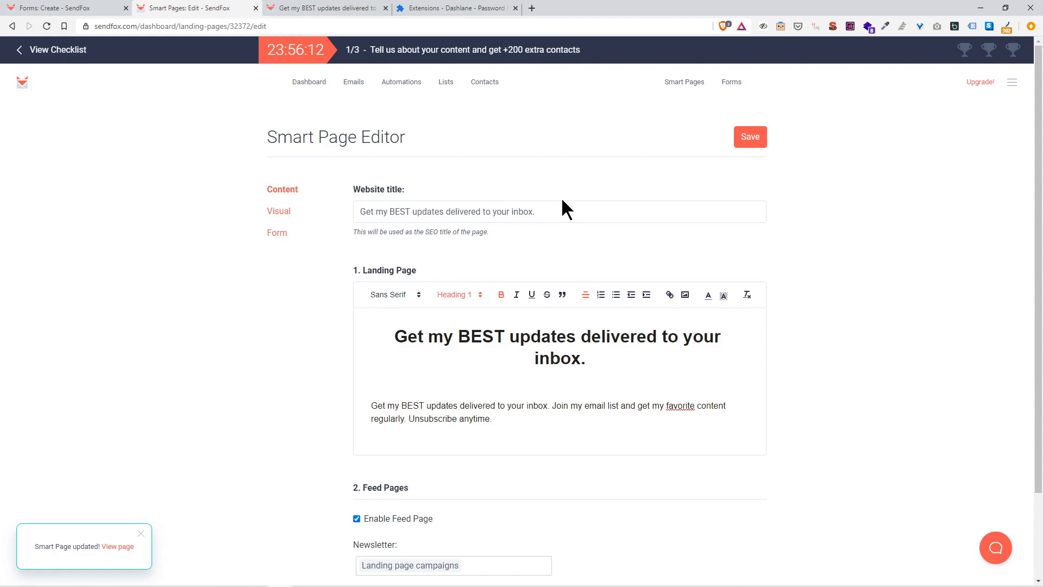
Step: Replace the website title with 'Get All The Fresh New Content Weekly', correcting 'NEw' to 'New'
left_click(563, 211)
left_click_drag(561, 211, 342, 220)
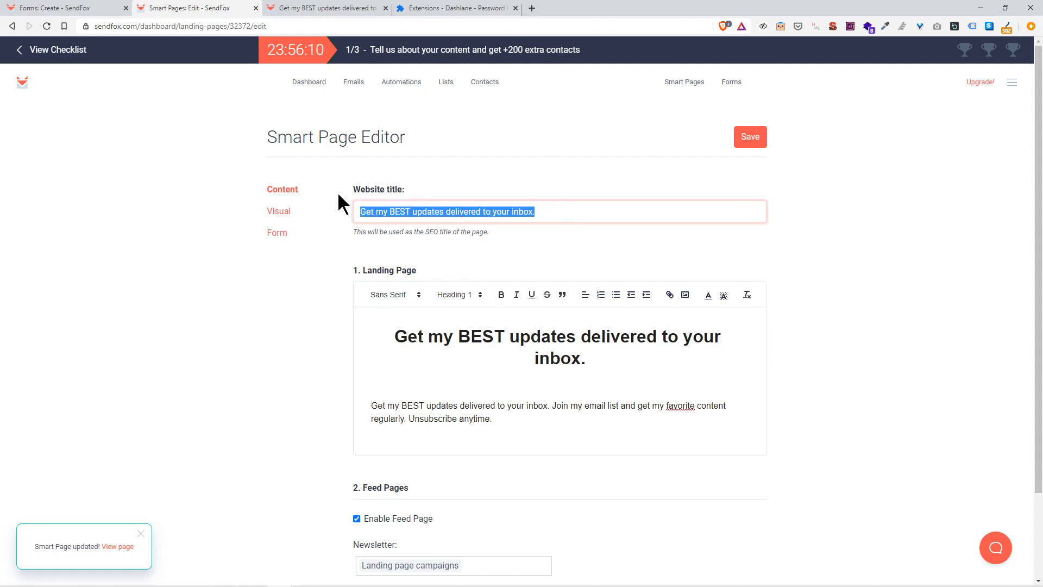
type("Get all the")
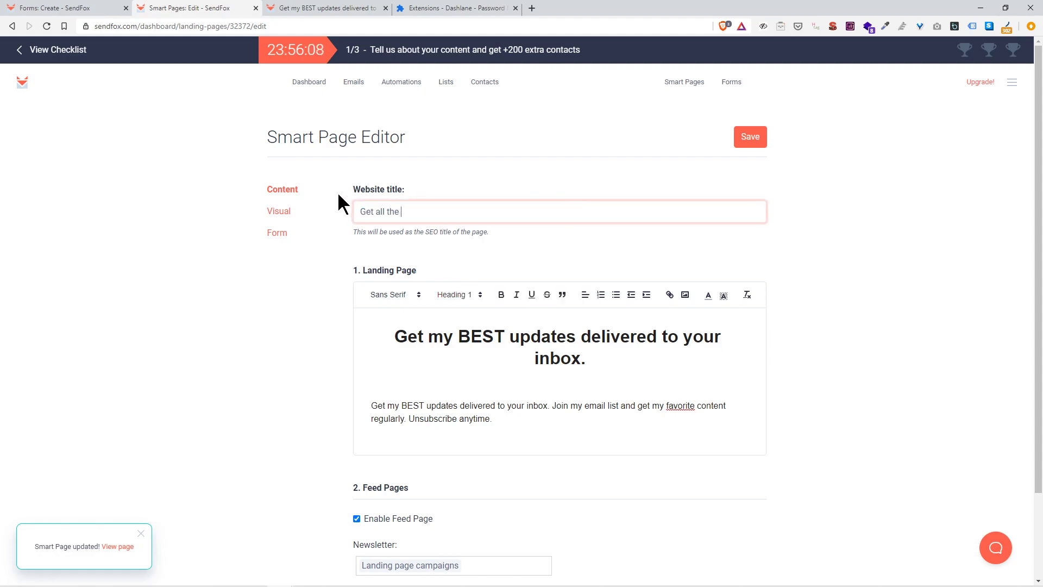
key("BackSpace")
key("BackSpace")
key("BackSpace")
key("BackSpace")
key("BackSpace")
key("BackSpace")
key("BackSpace")
key("BackSpace")
type("All ")
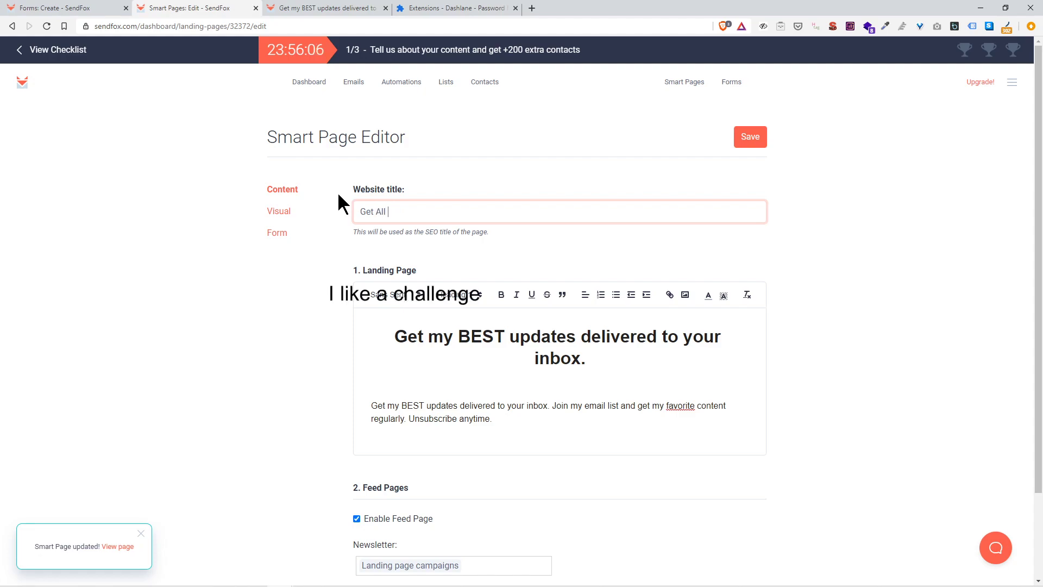
type("The Fresh NEw ")
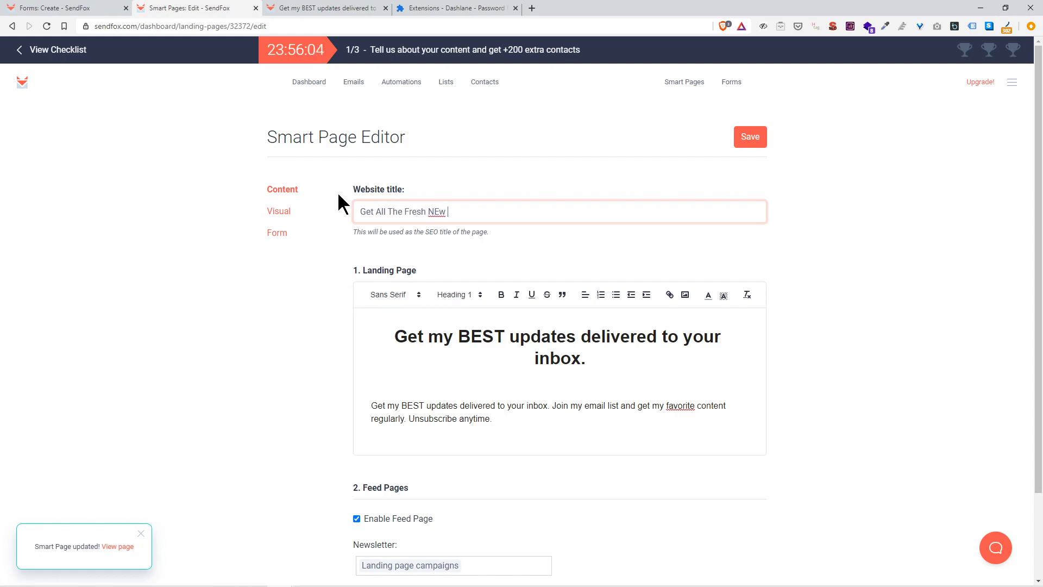
type("Content Weekly")
key("ctrl+Left")
key("ctrl+Left")
key("Left")
key("Left")
key("Left")
key("Delete")
type("e")
left_click(538, 357)
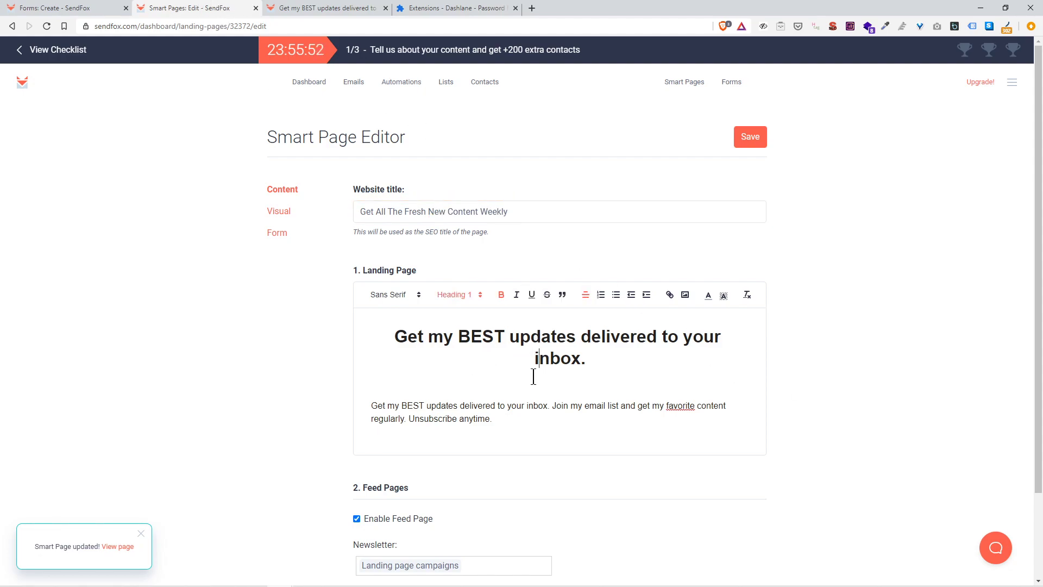
Step: Change the landing page heading to 'Get ACESS To All Of My NEW Content STaright to your Inbox.'
left_click_drag(387, 347, 387, 337)
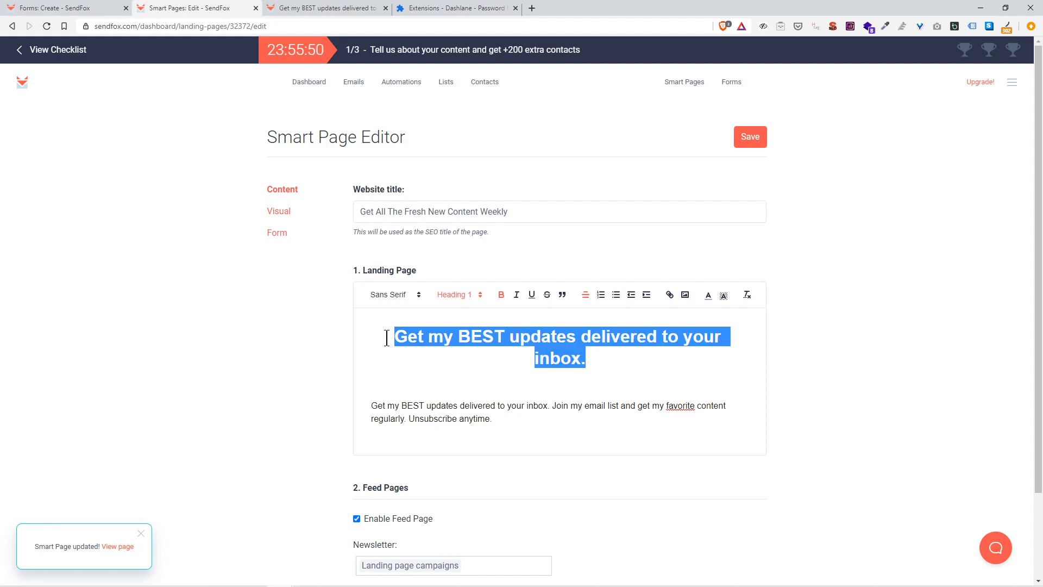
type("Get ACESS To al")
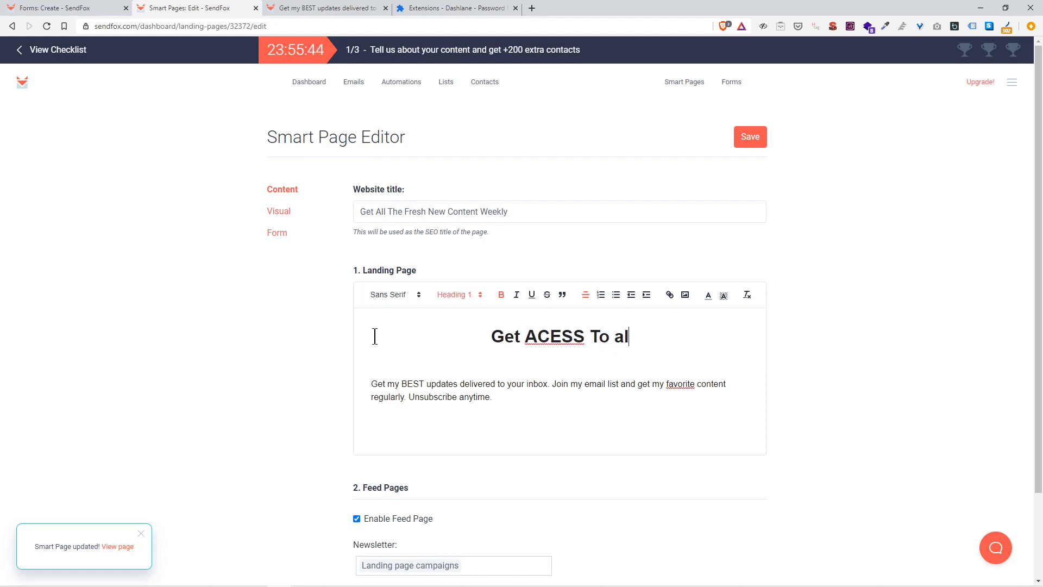
type("l of mye")
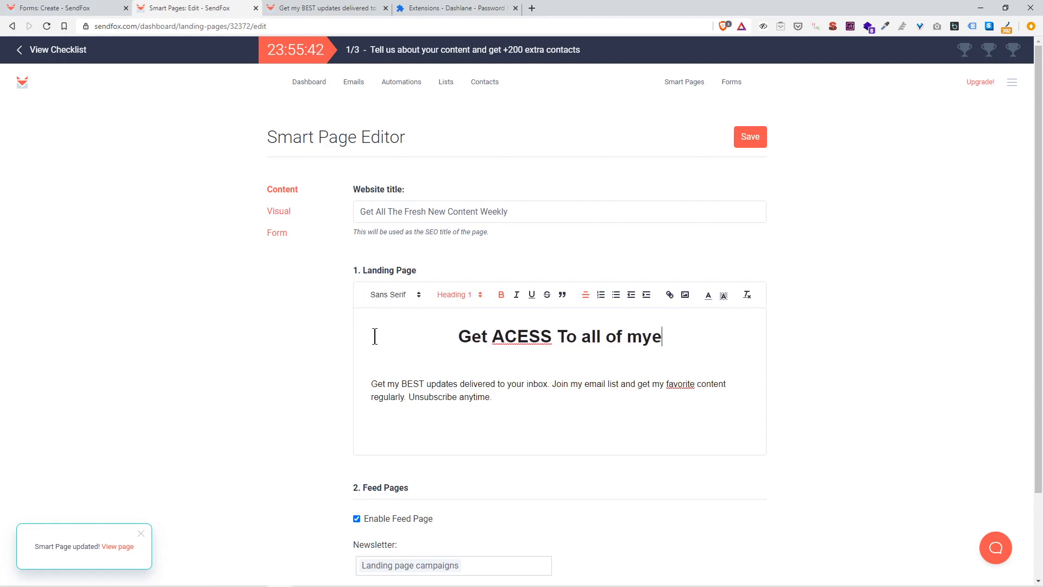
key("BackSpace")
key("BackSpace")
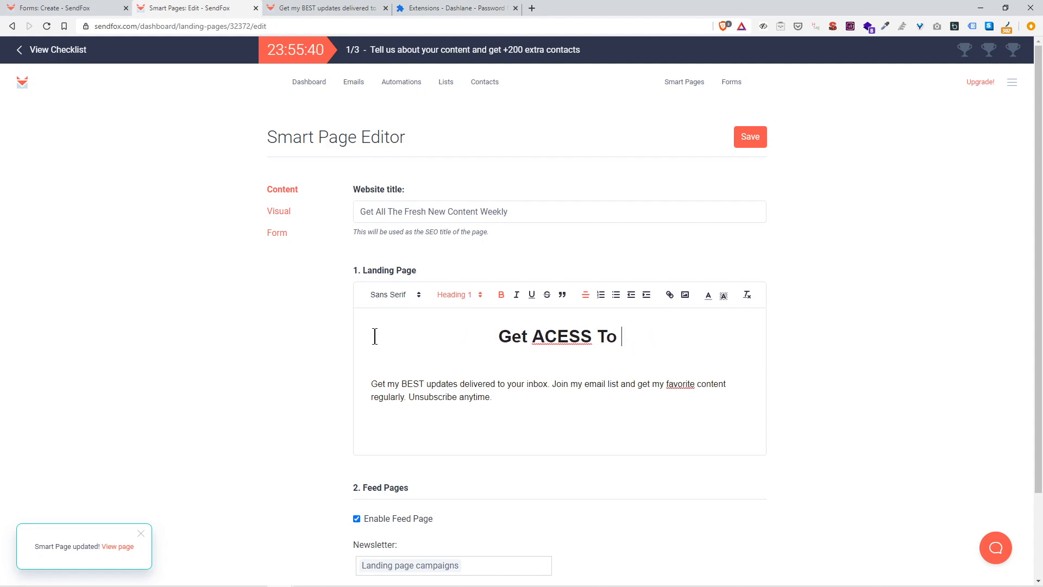
type("All Of My NE")
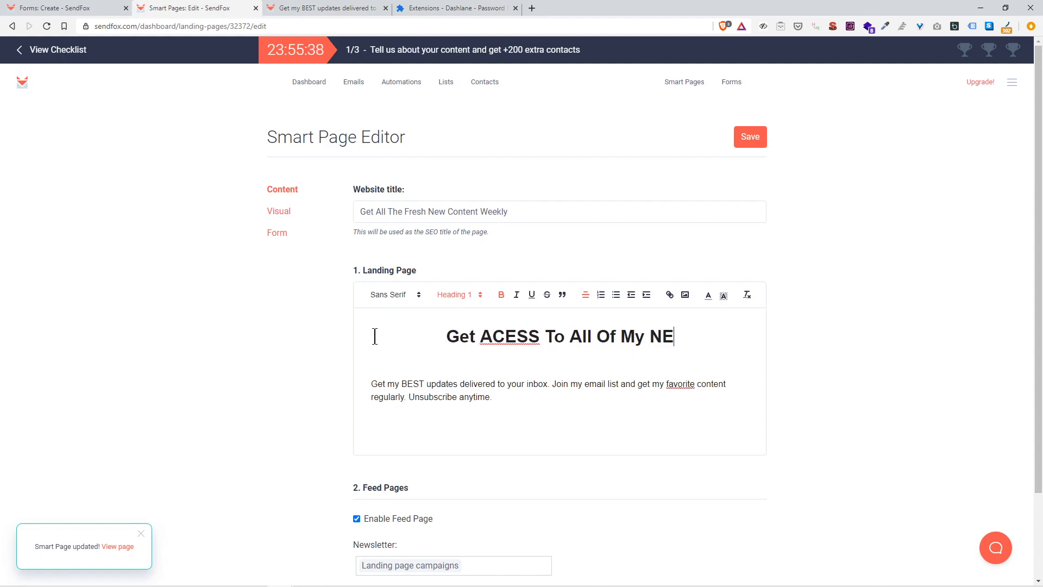
type("W COntent")
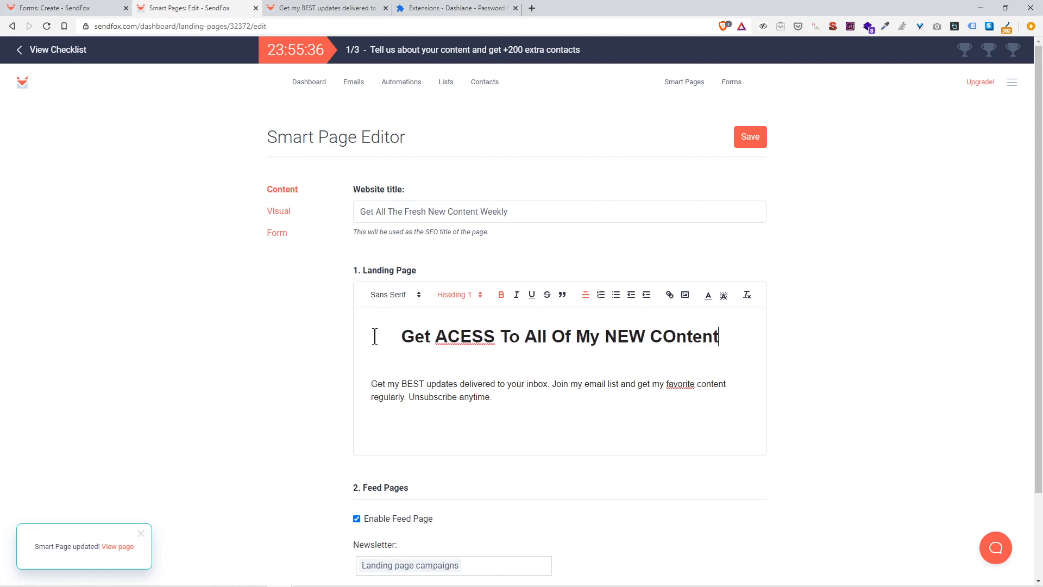
key("BackSpace")
key("BackSpace")
key("BackSpace")
key("BackSpace")
key("BackSpace")
key("BackSpace")
type("on")
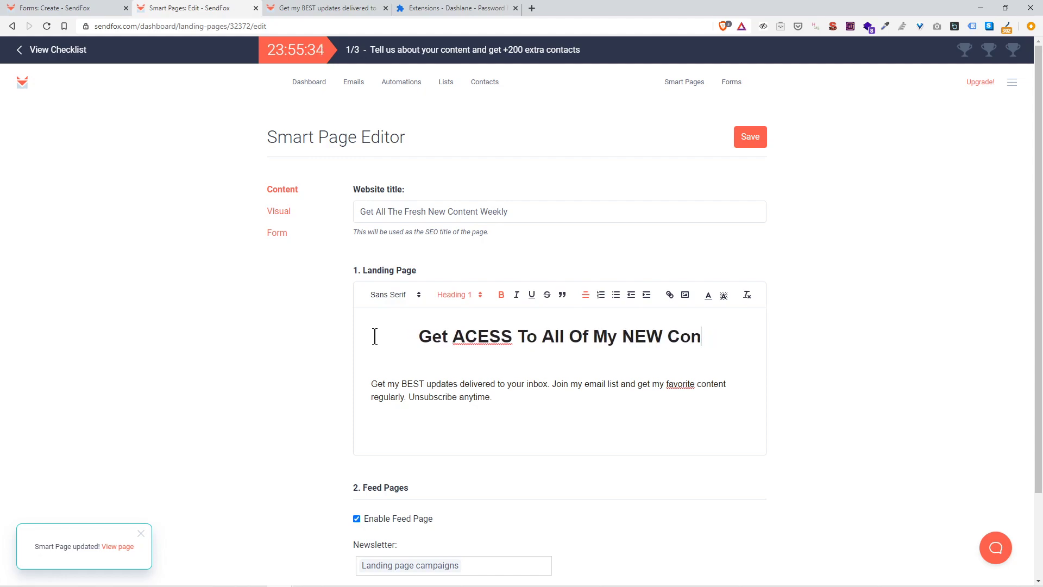
type("tent STaright t")
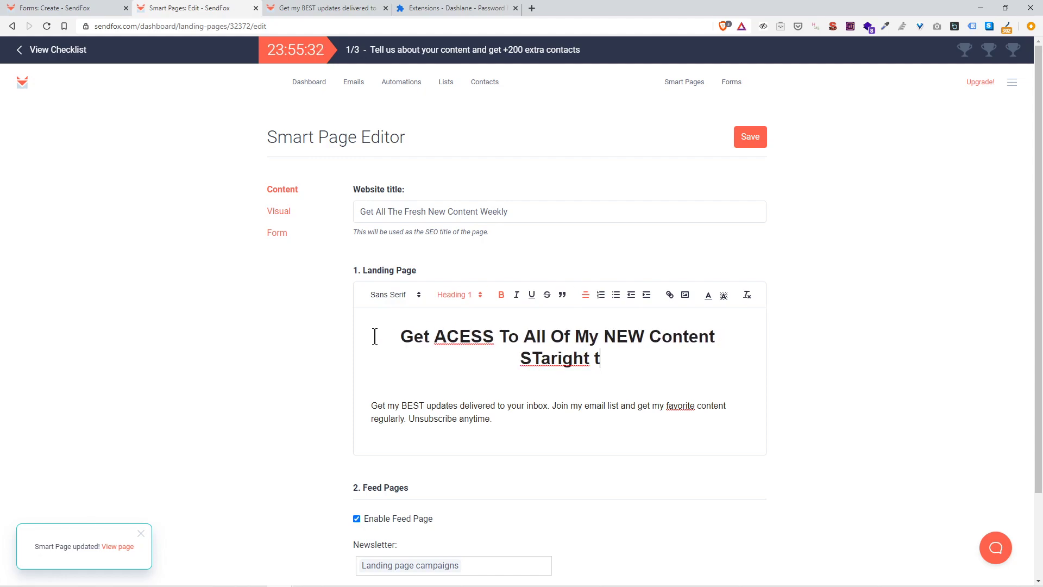
type("o your Inbox")
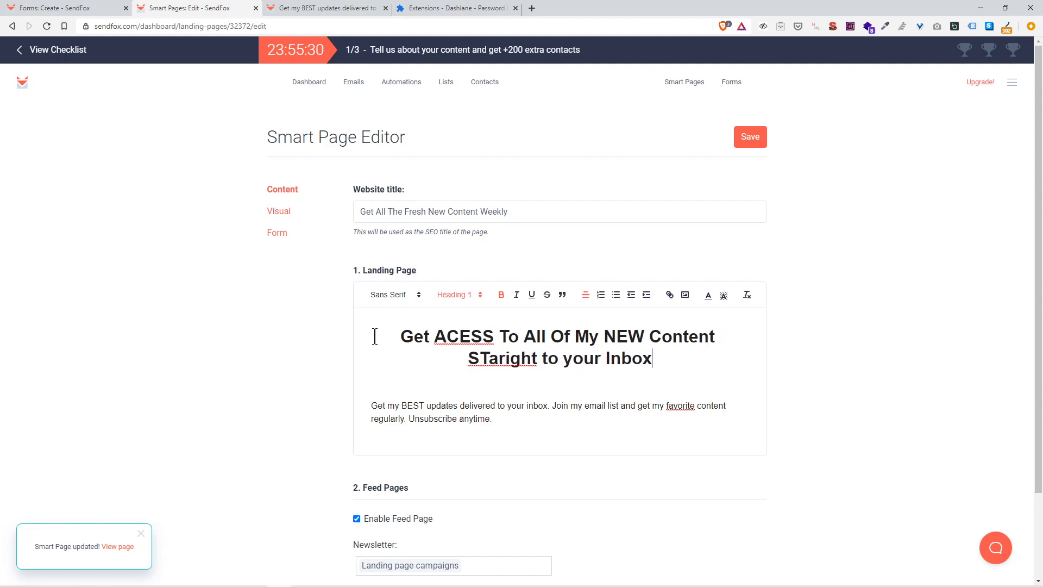
type(".")
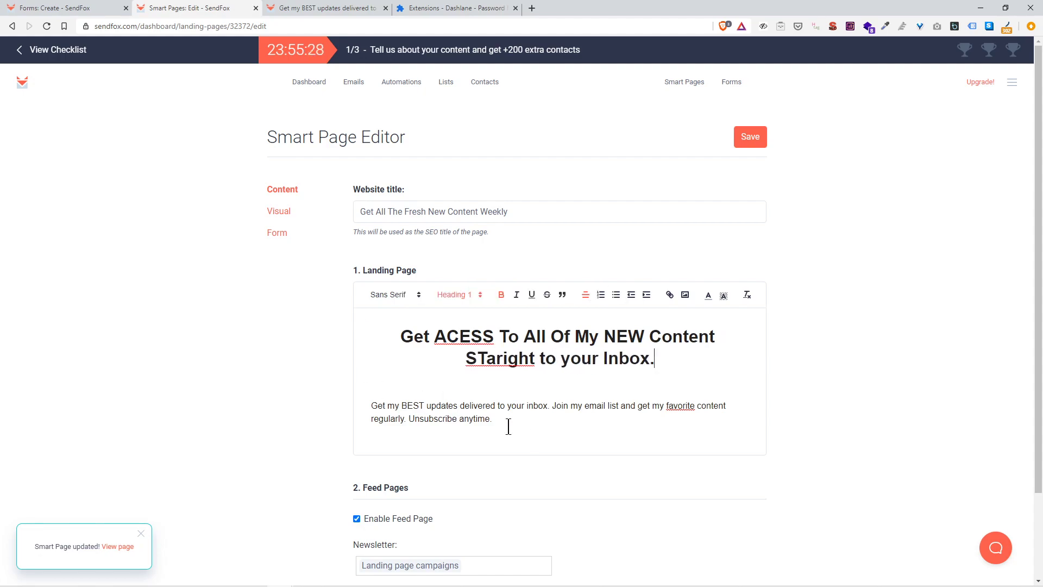
Step: Select and then deselect the body paragraph text, scrolling to review the page
left_click(535, 433)
left_click_drag(385, 408, 643, 422)
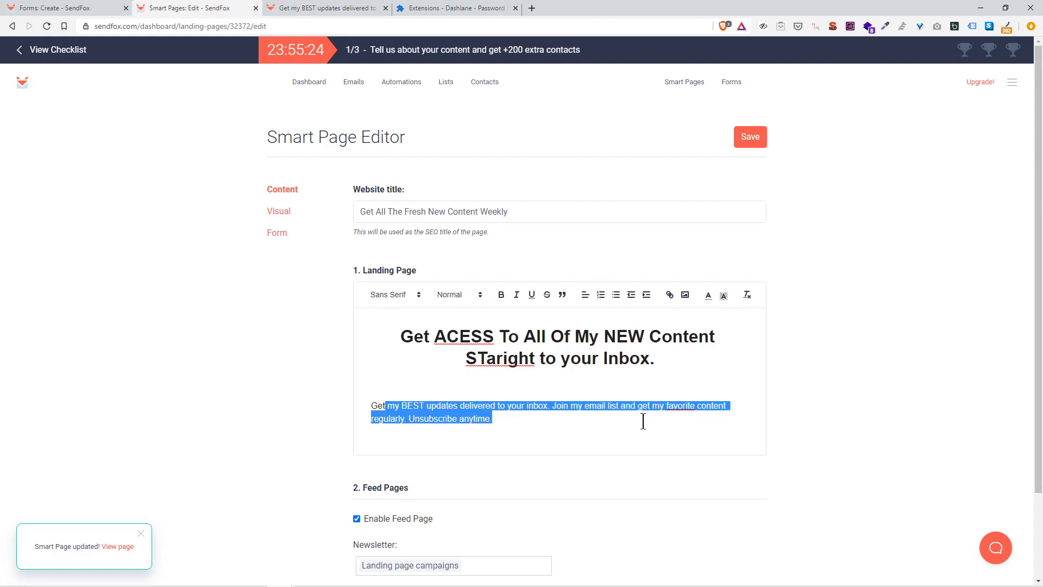
left_click(611, 413)
scroll(513, 421, "down", 2)
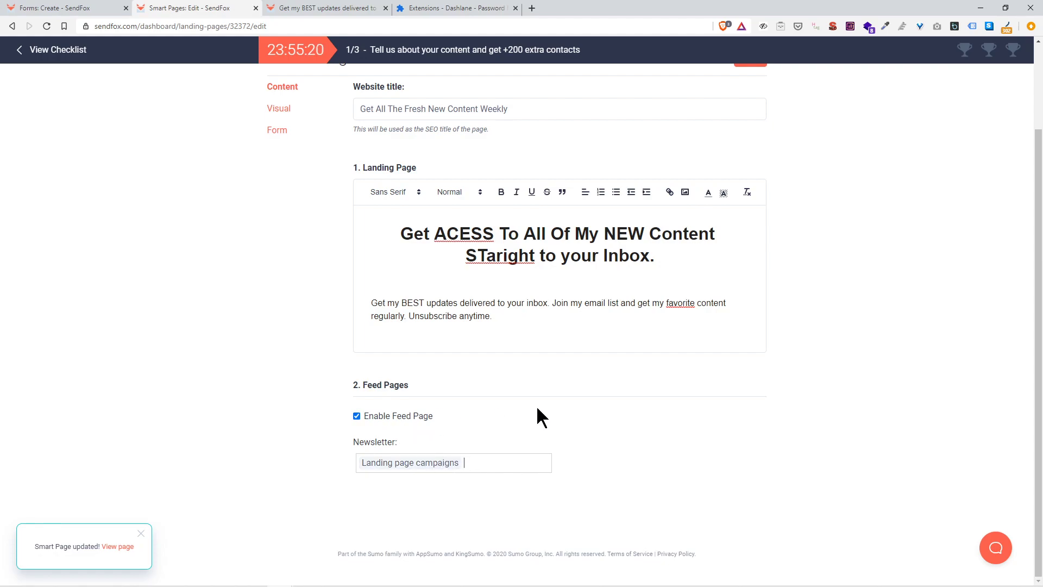
scroll(540, 418, "up", 2)
Step: Save the smart page, then adjust the theme colour in Visual settings, ending on red
left_click(749, 140)
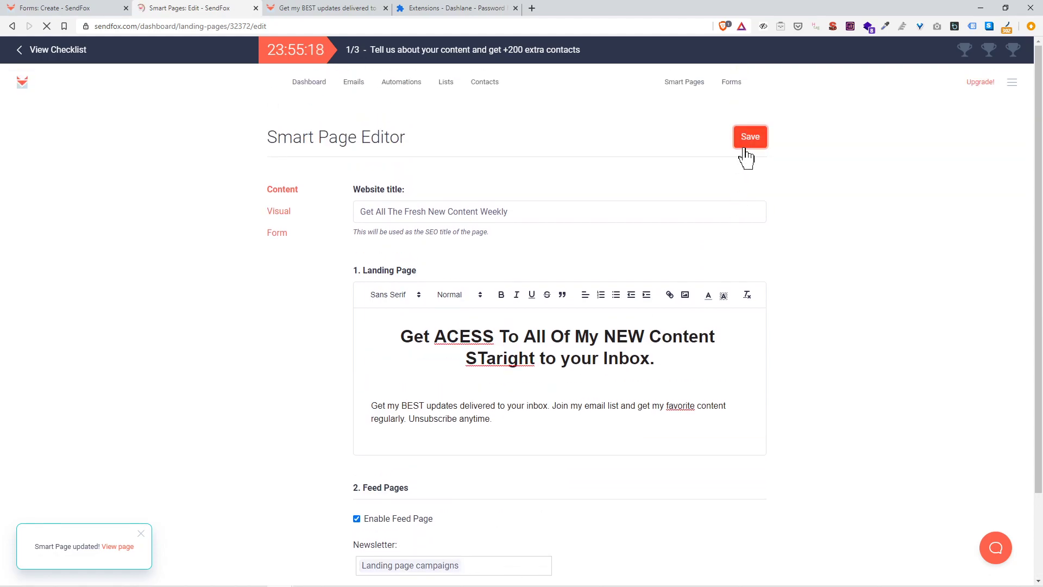
left_click(287, 214)
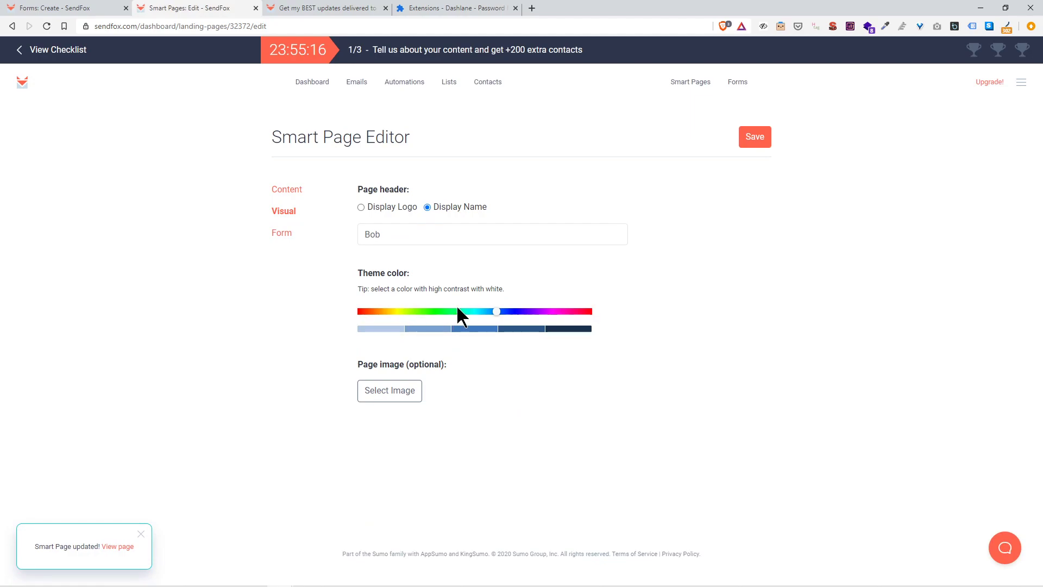
left_click_drag(365, 309, 389, 311)
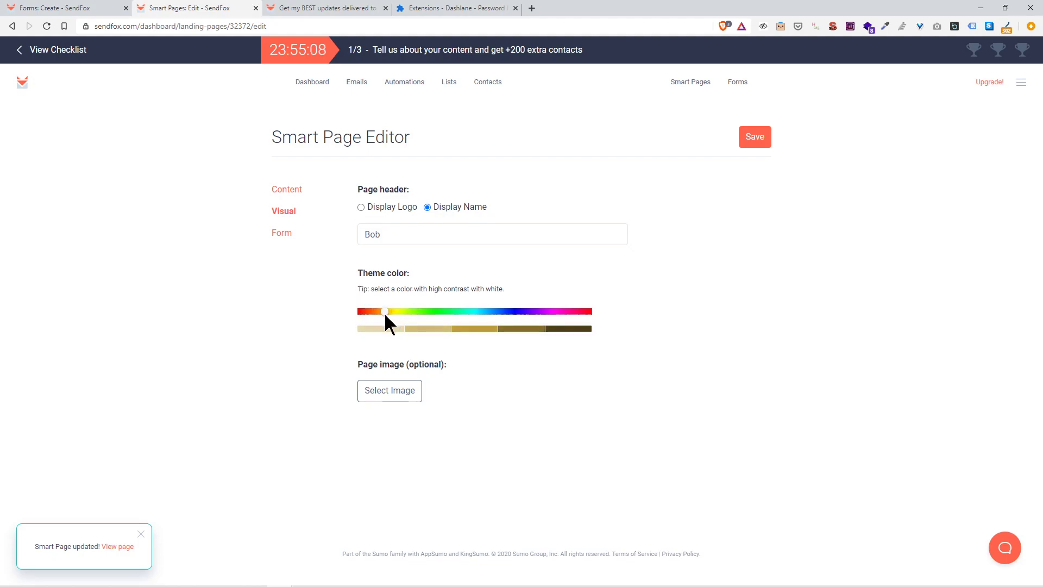
left_click(434, 332)
left_click(480, 329)
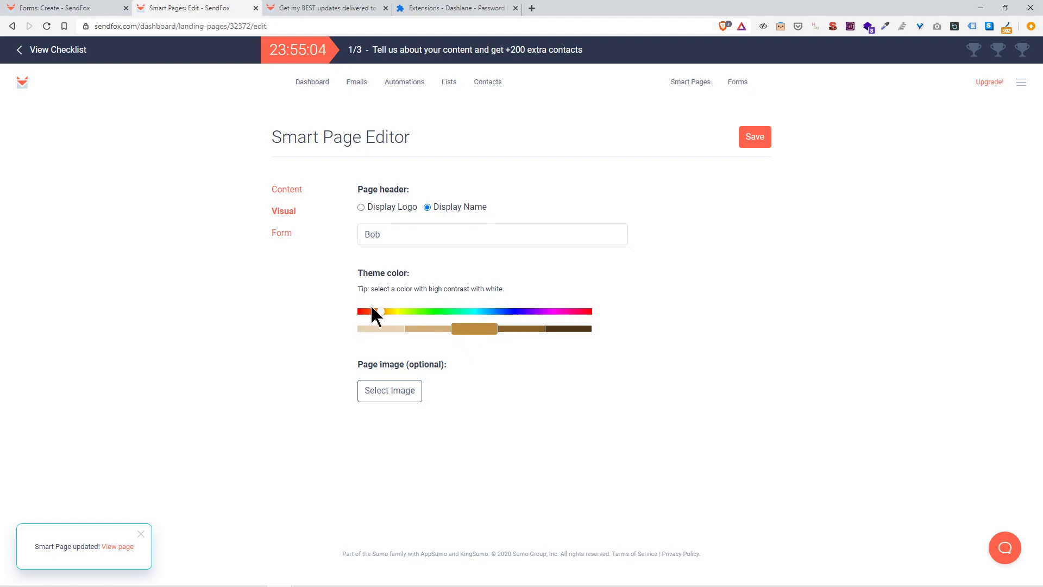
left_click_drag(371, 308, 365, 311)
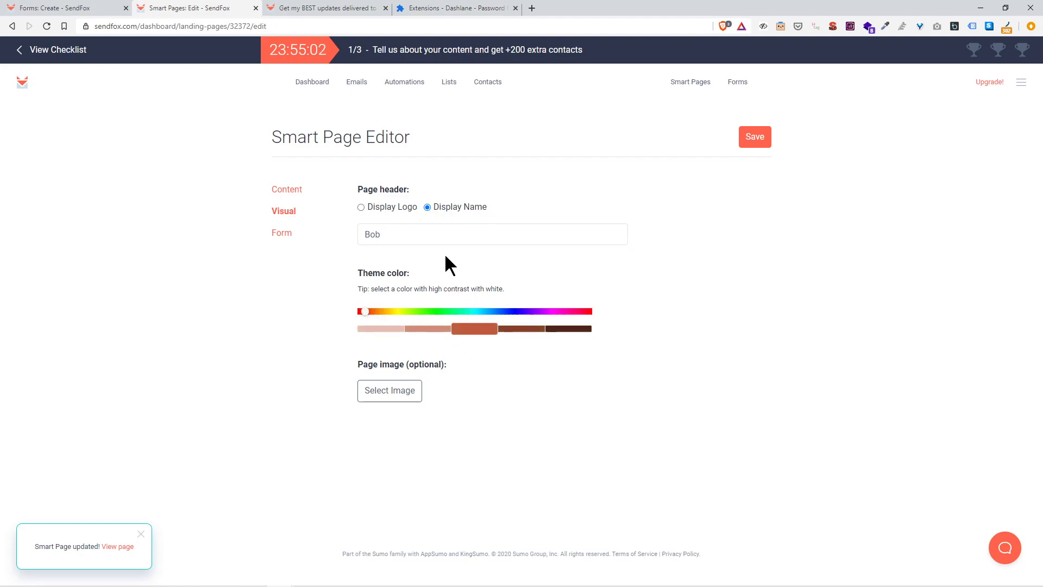
Step: Open the published smart page in a new tab, then return to the editor
left_click(391, 239)
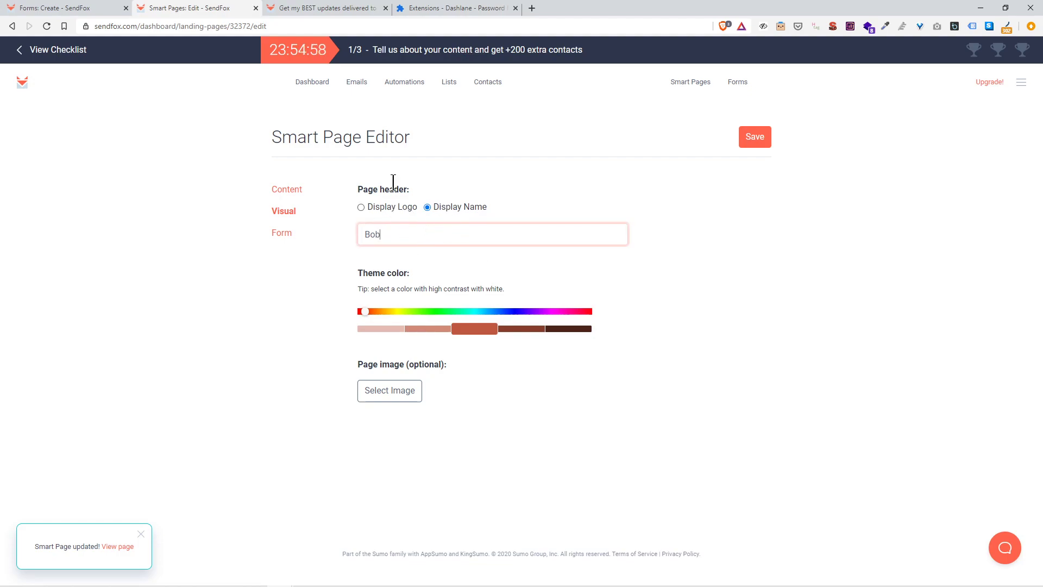
right_click(113, 546)
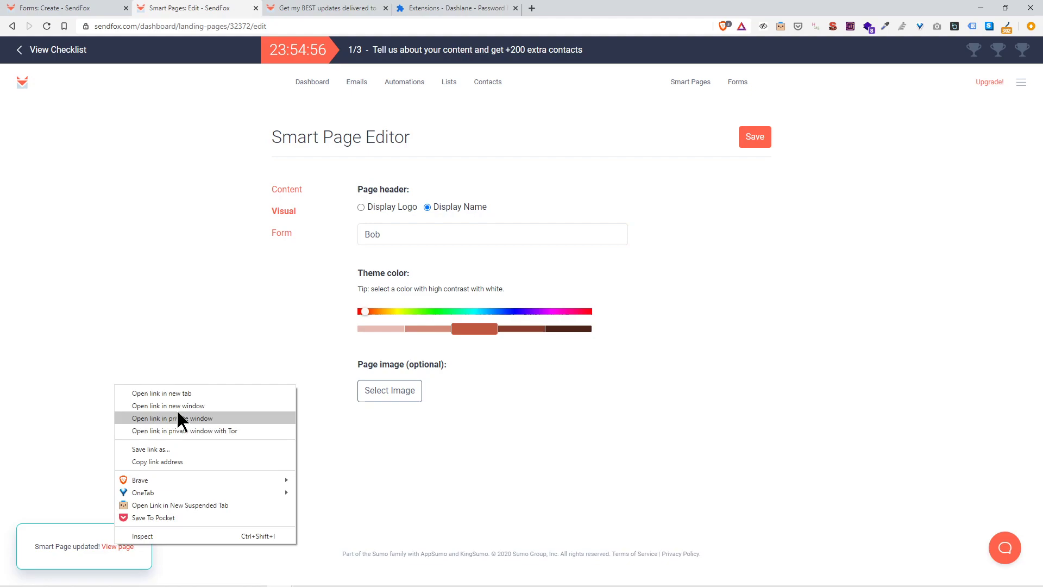
left_click(185, 393)
left_click(426, 8)
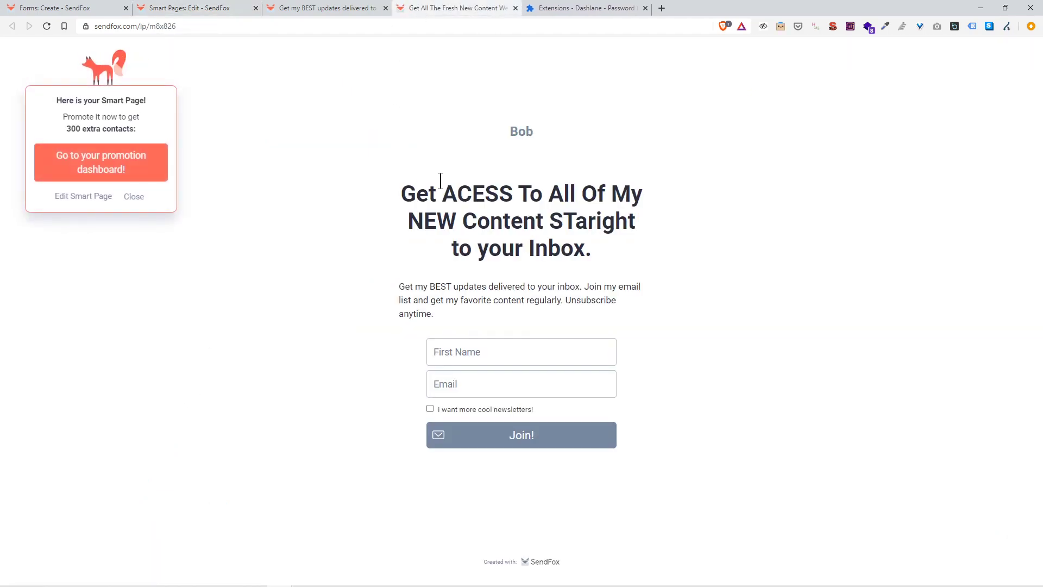
left_click_drag(525, 132, 98, 7)
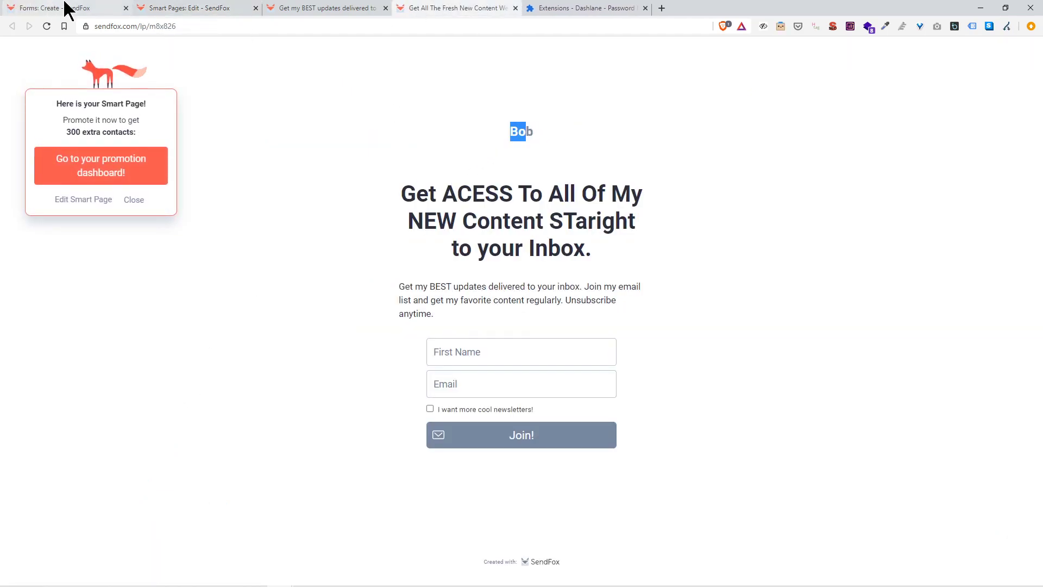
left_click(198, 10)
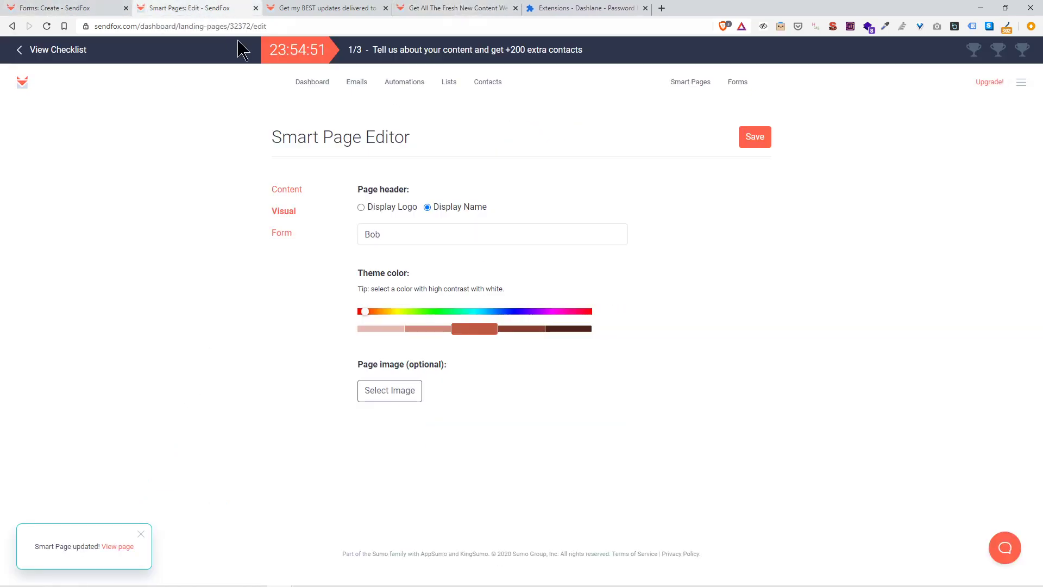
Step: Set the Smart Page form to add new subscribers to My New e-mail list
left_click(411, 398)
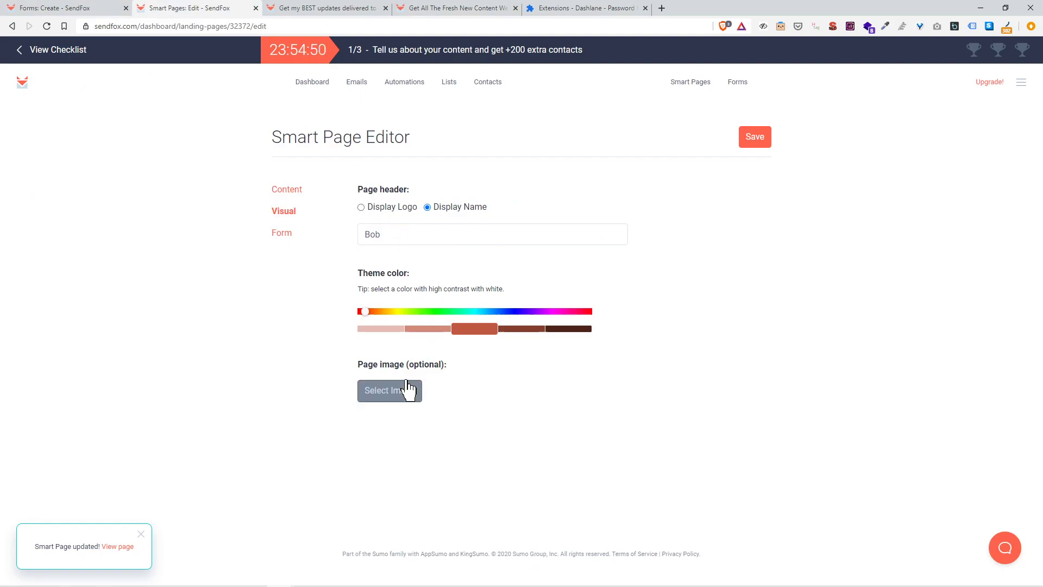
left_click(298, 234)
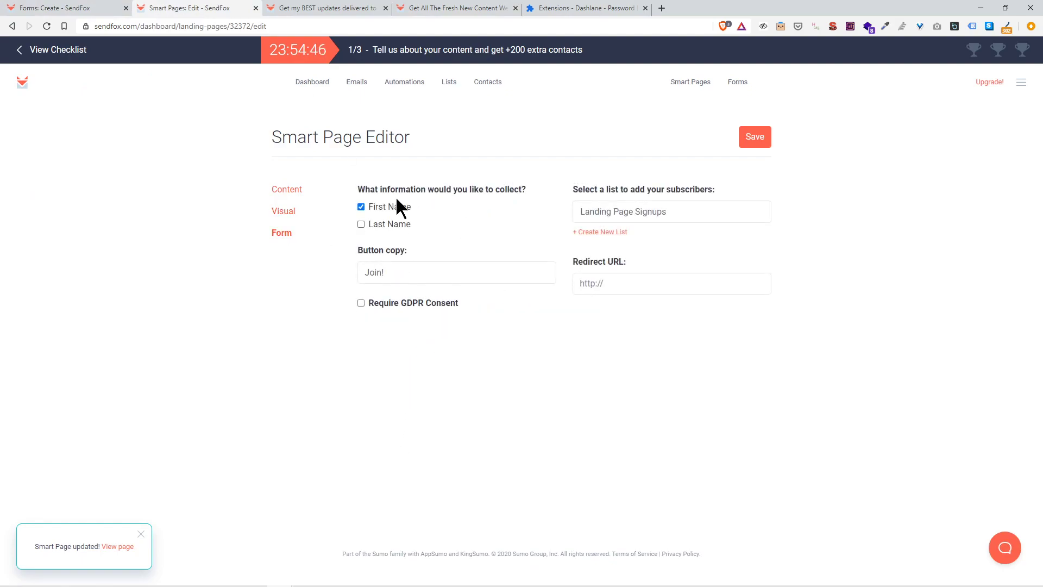
left_click(631, 206)
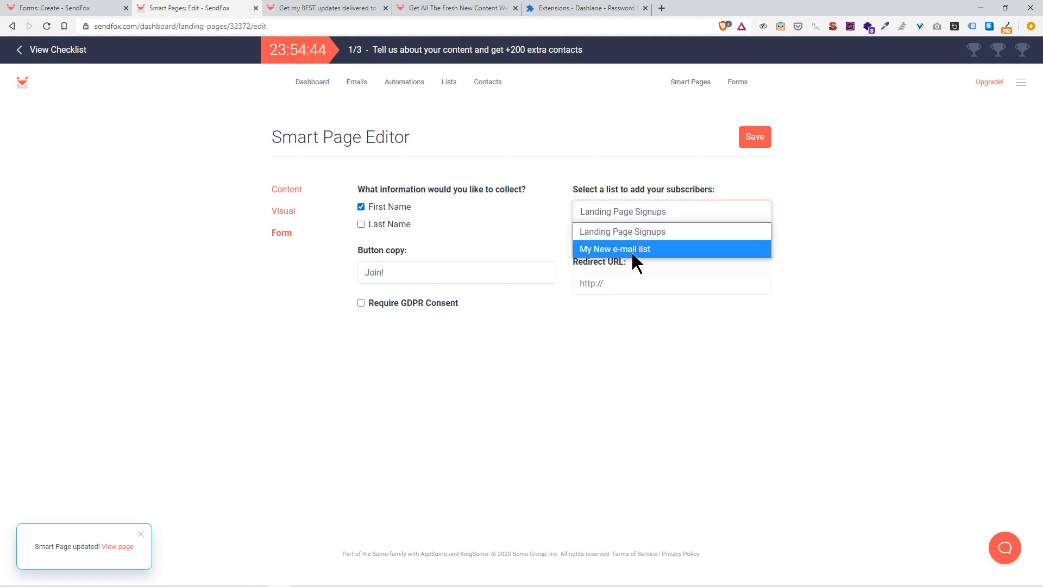
left_click(631, 251)
left_click(667, 251)
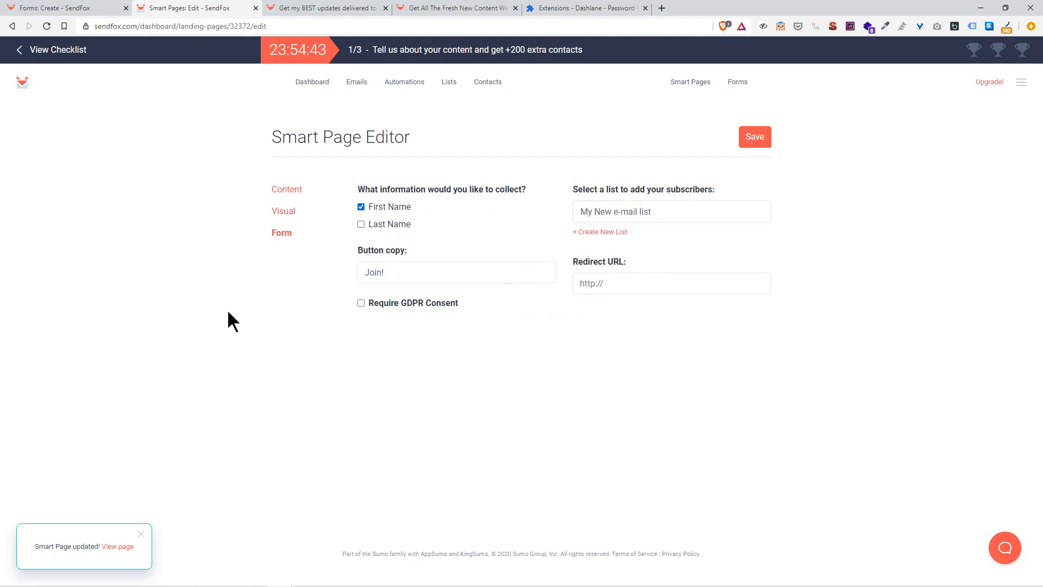
Step: Copy the published landing page's web address
left_click(270, 6)
left_click(223, 28)
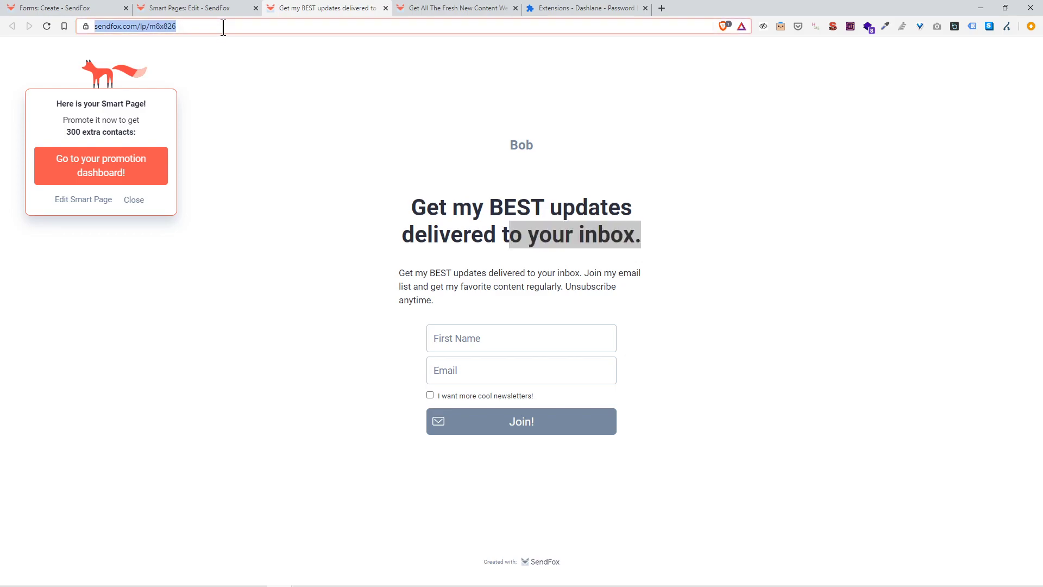
right_click(223, 28)
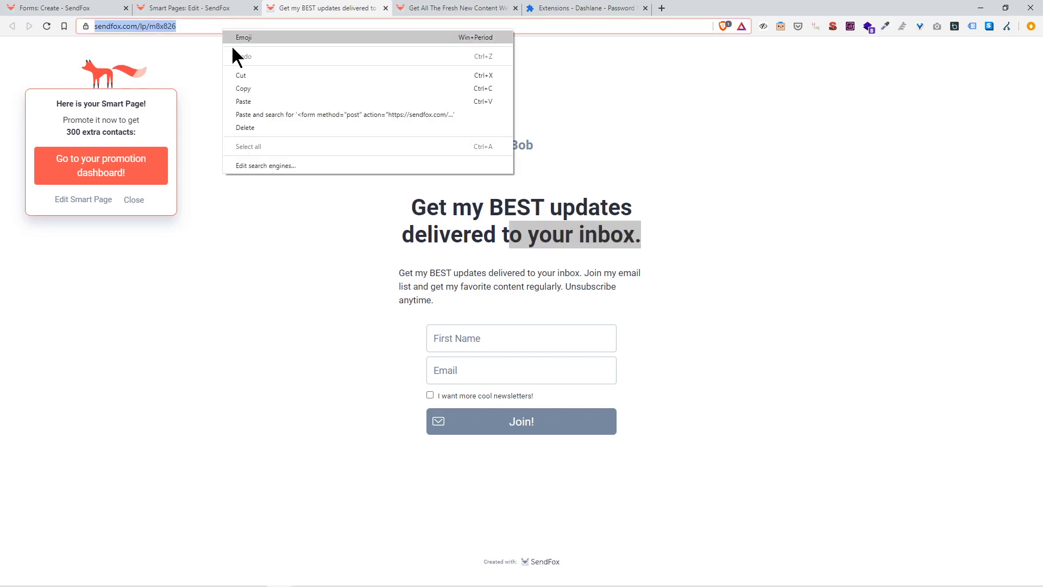
left_click(259, 87)
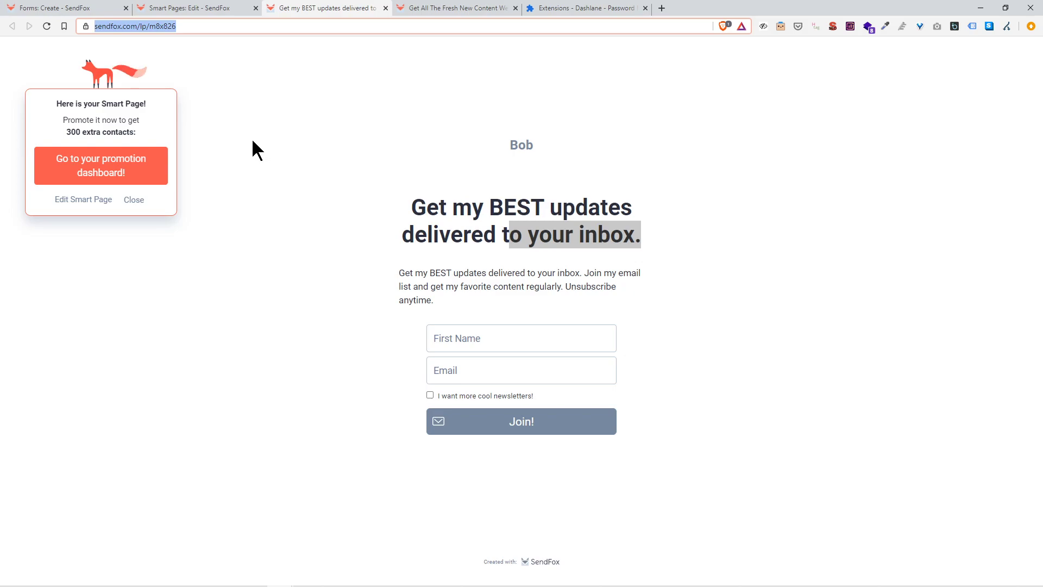
Step: Open the email lists overview, then return to the landing page tab
left_click(233, 8)
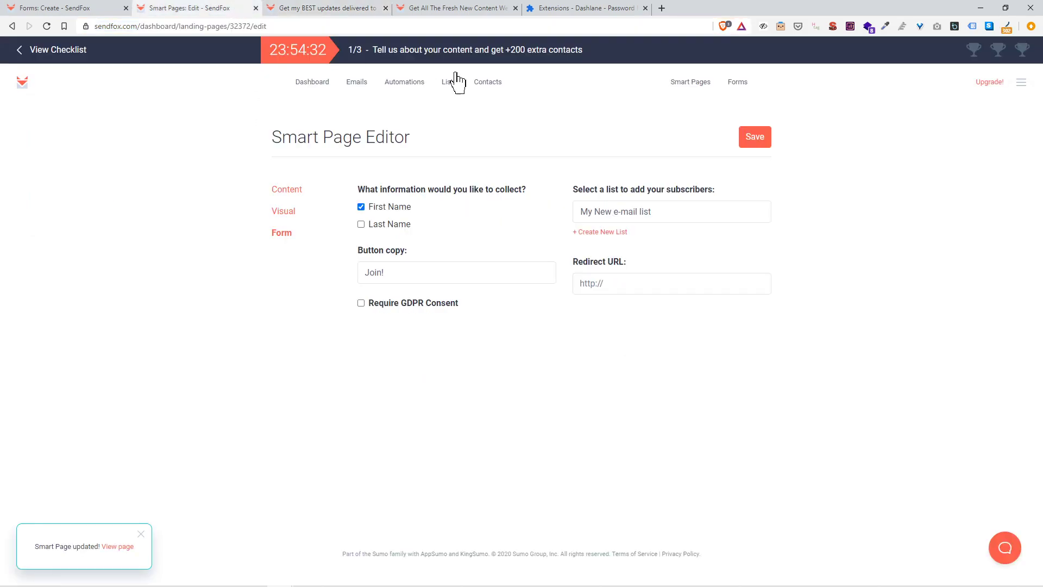
left_click(450, 83)
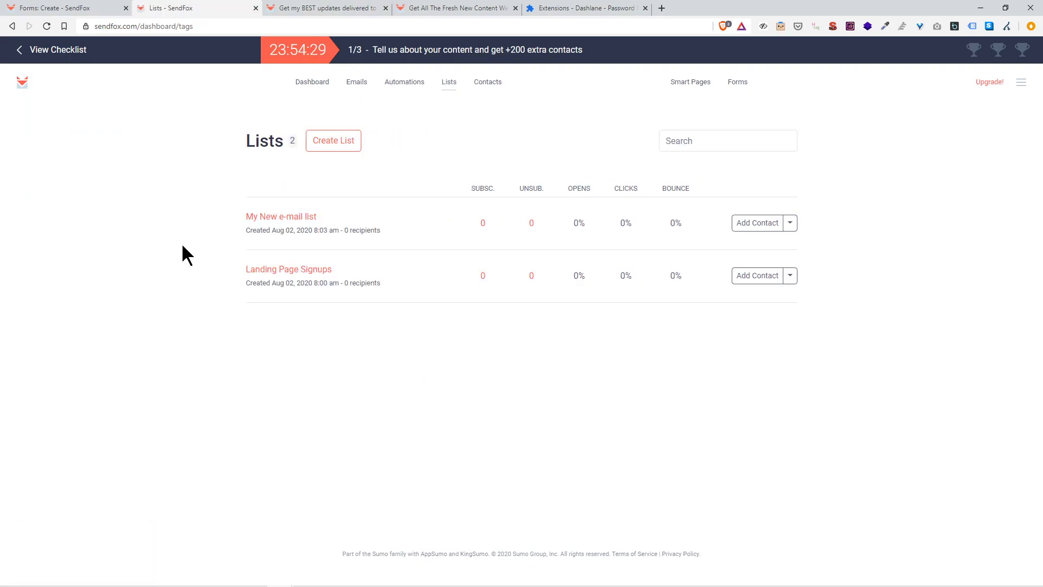
left_click(282, 9)
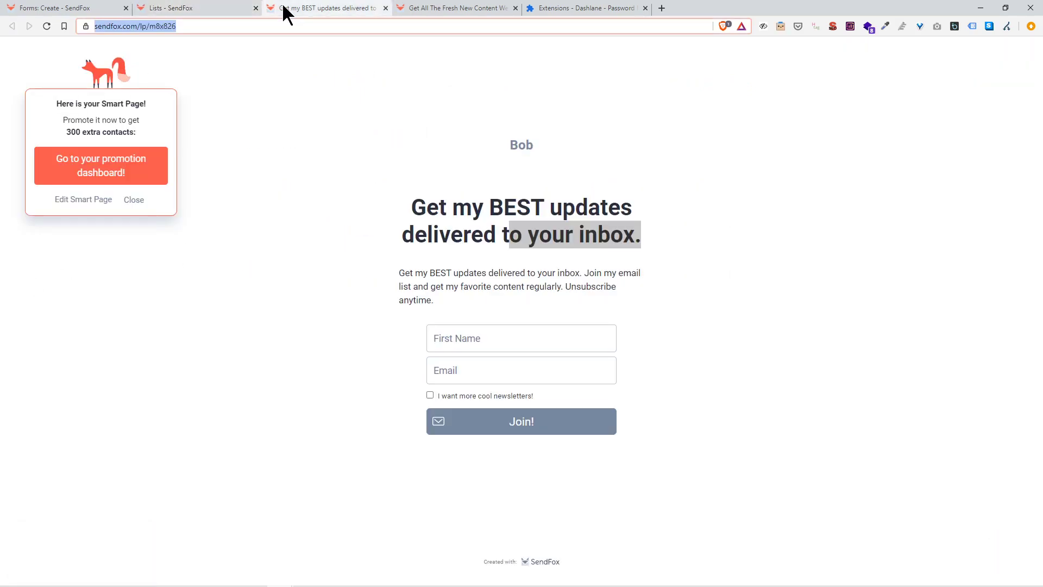
Step: Submit a test signup with a first name, an email address and the newsletter opt-in ticked
left_click(567, 347)
type("bobn")
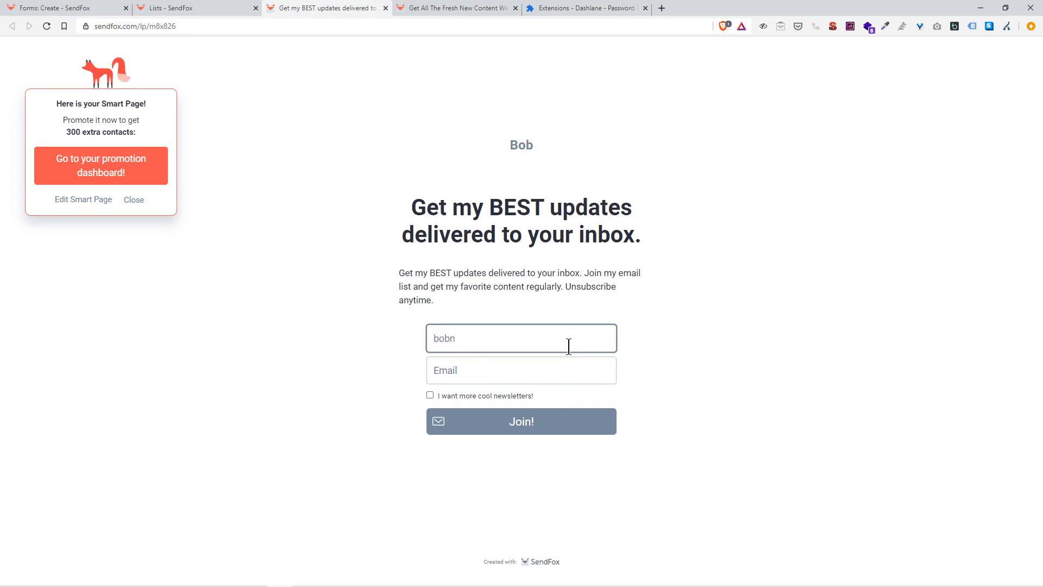
key("BackSpace")
key("Tab")
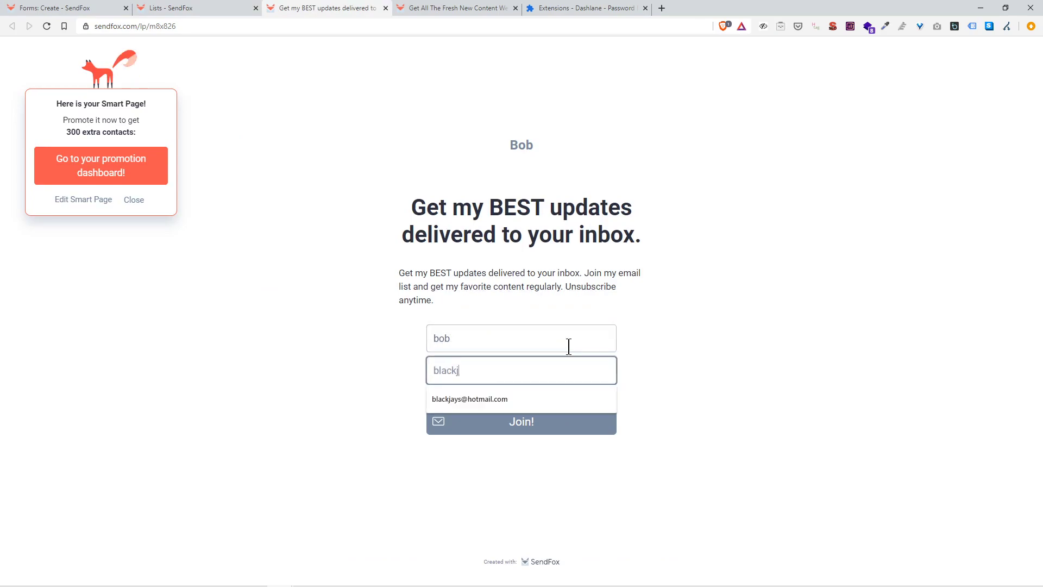
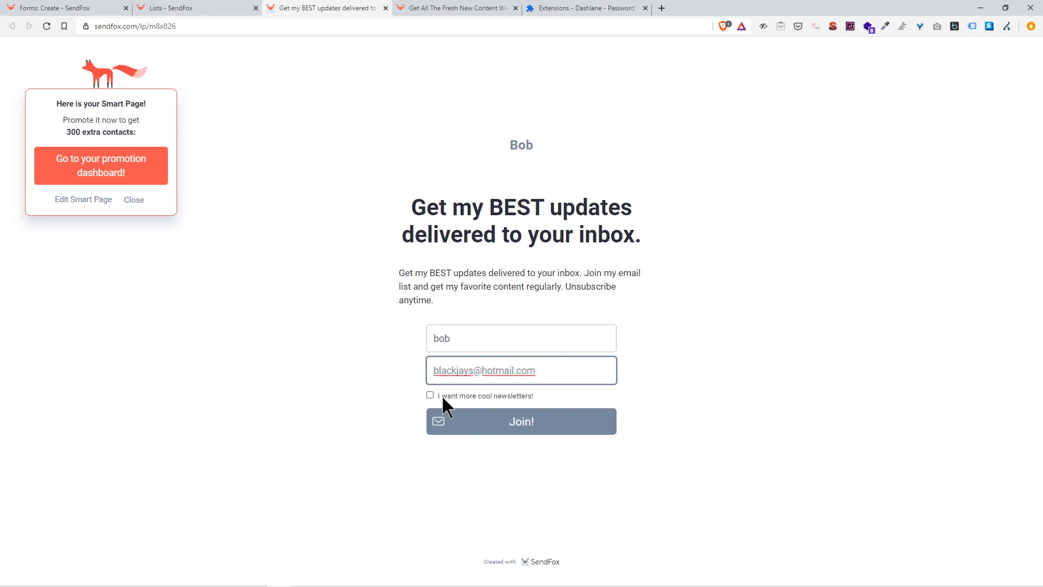
left_click(430, 396)
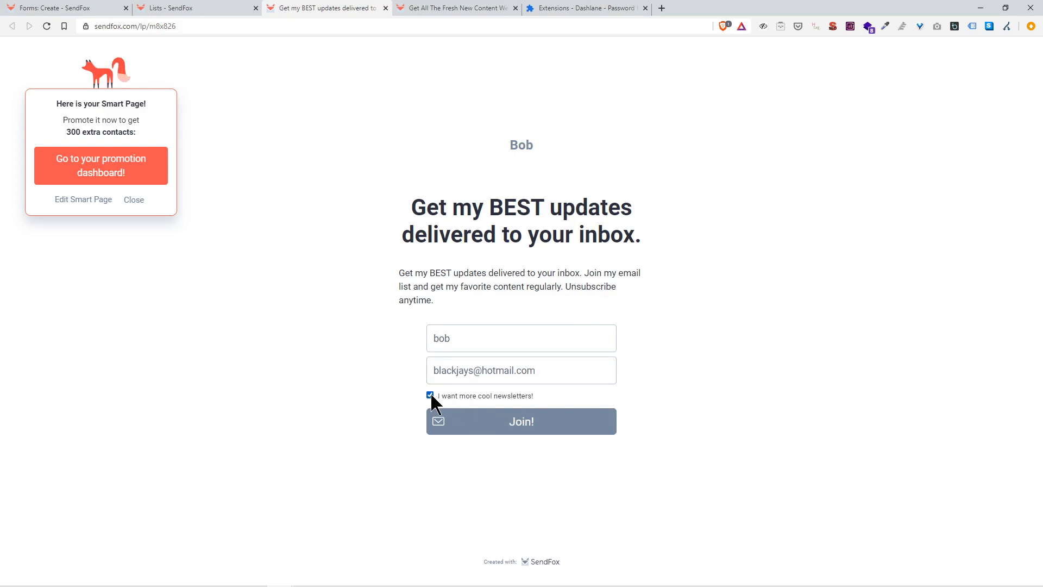
left_click(547, 433)
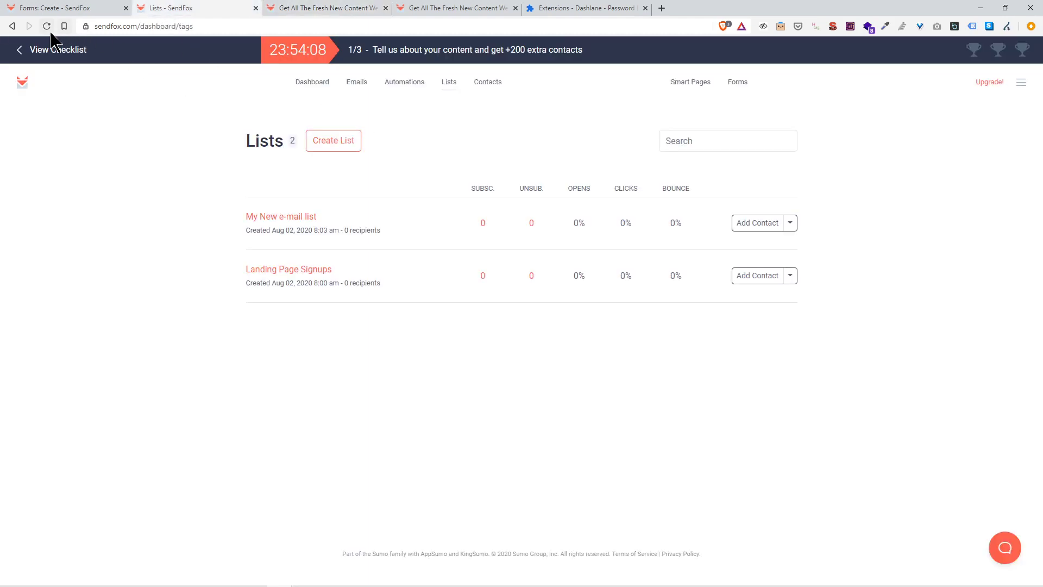
Step: Refresh the lists, then reload the landing page with the signup form
left_click(47, 26)
left_click(322, 8)
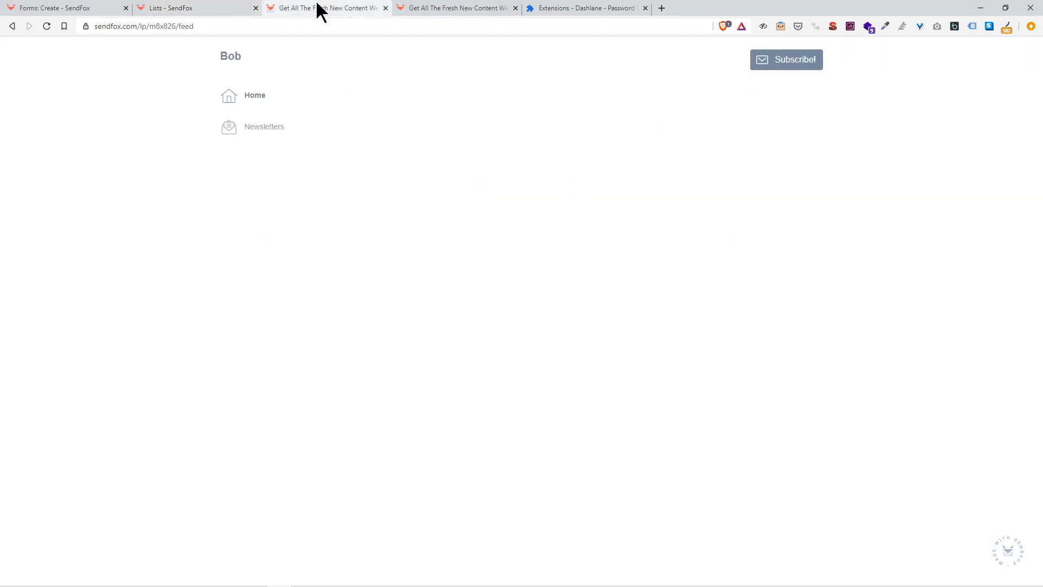
left_click(407, 11)
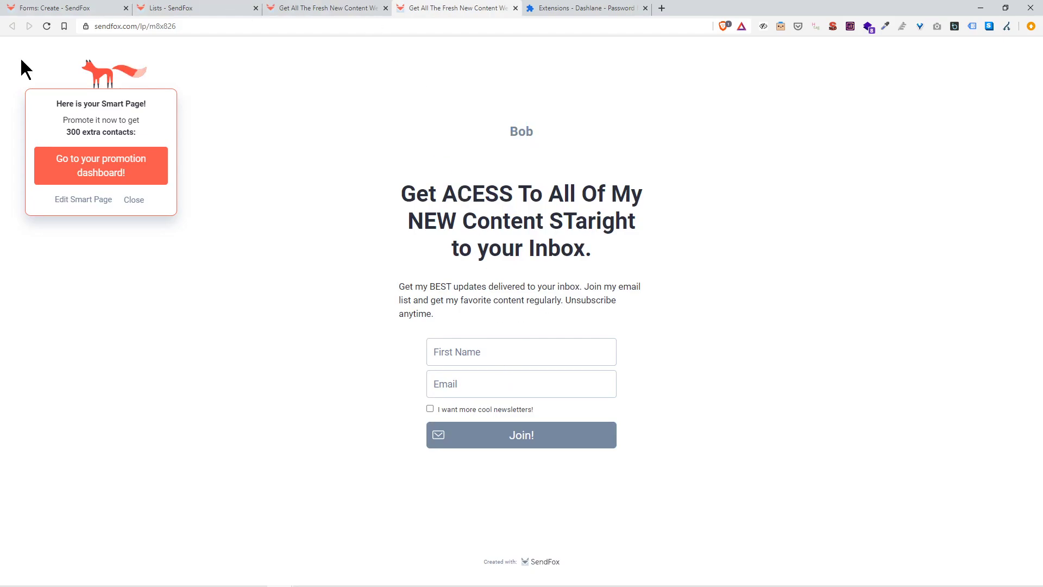
left_click(45, 26)
Step: Submit another test signup with a first name, email address and newsletter opt-in
left_click(534, 357)
type("bob")
key("Tab")
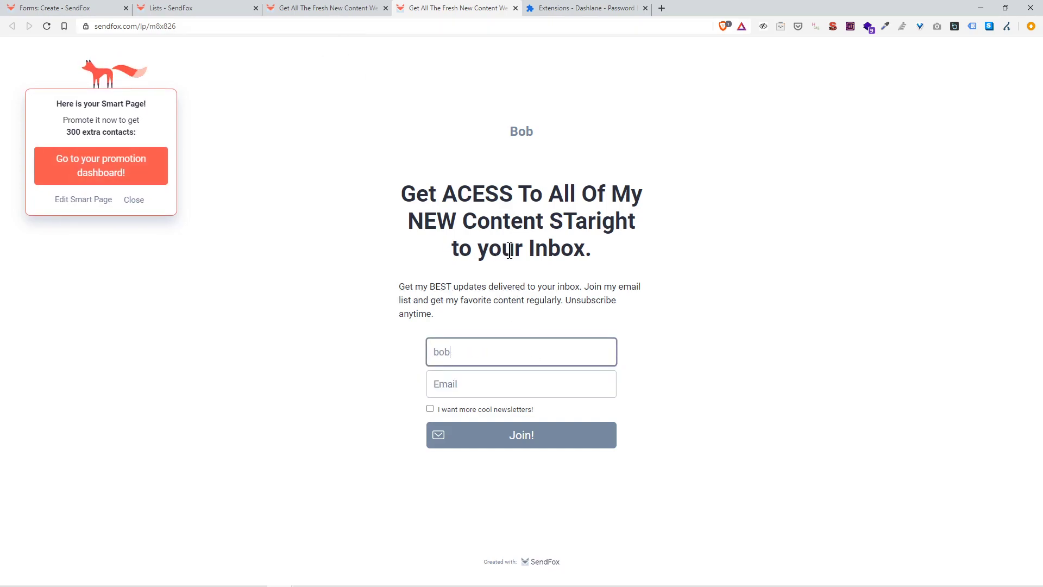
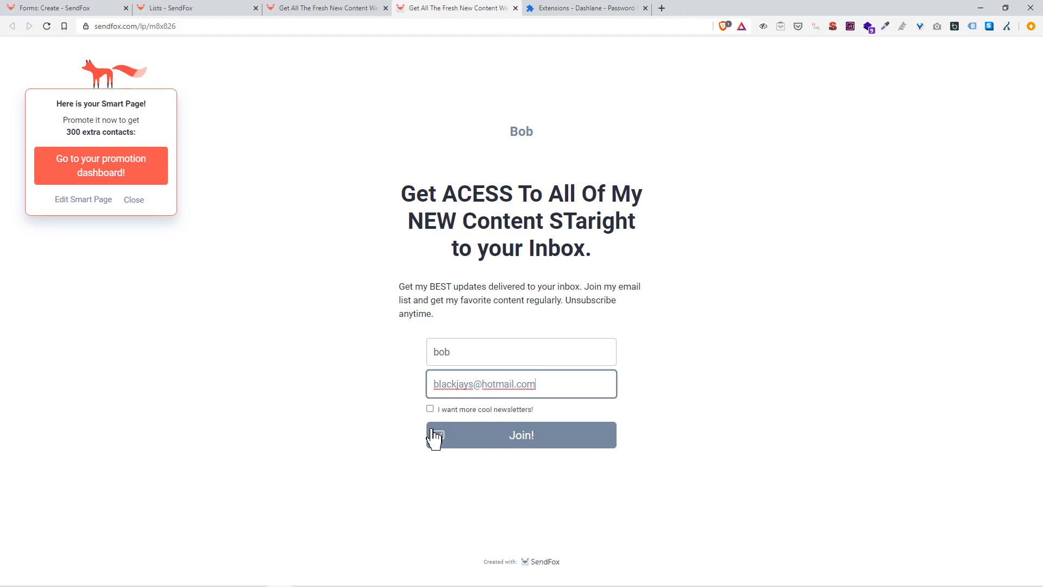
left_click(458, 433)
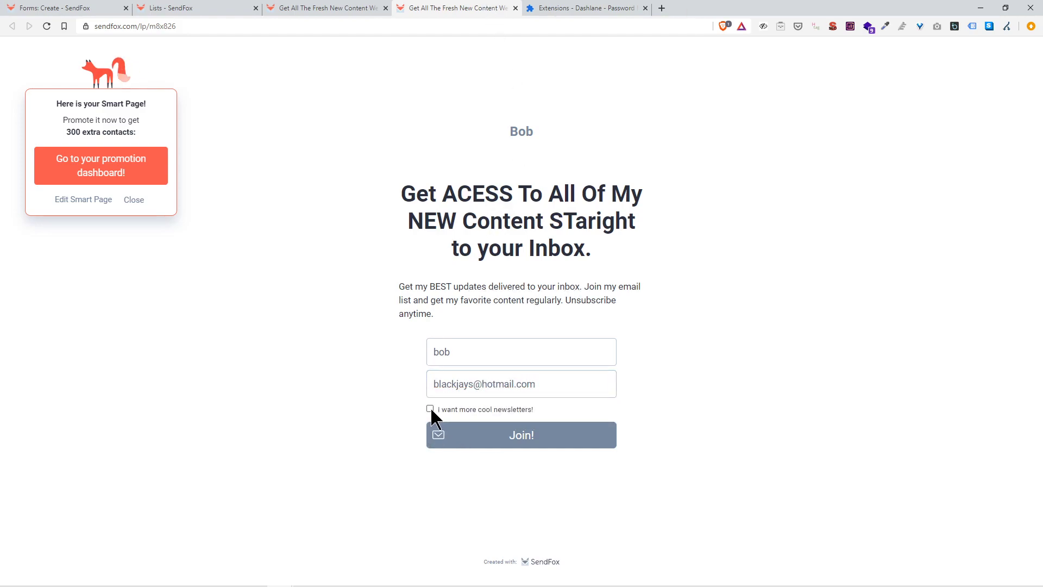
left_click(430, 408)
left_click(474, 437)
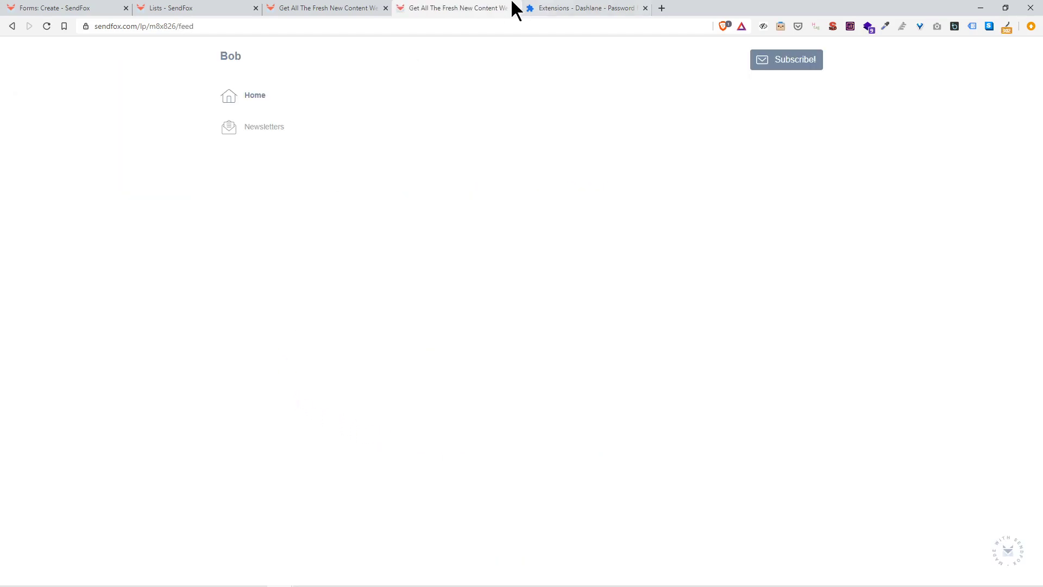
Step: Refresh the lists to check subscriber counts, close the extra landing-page tabs, and open Smart Pages
left_click(163, 7)
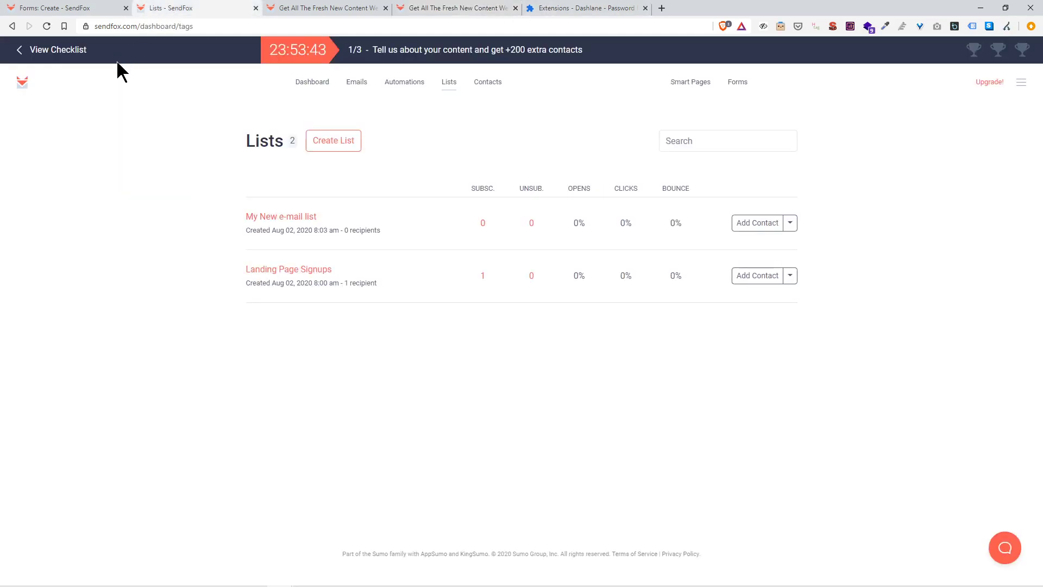
left_click(46, 26)
left_click(433, 9)
left_click(314, 8)
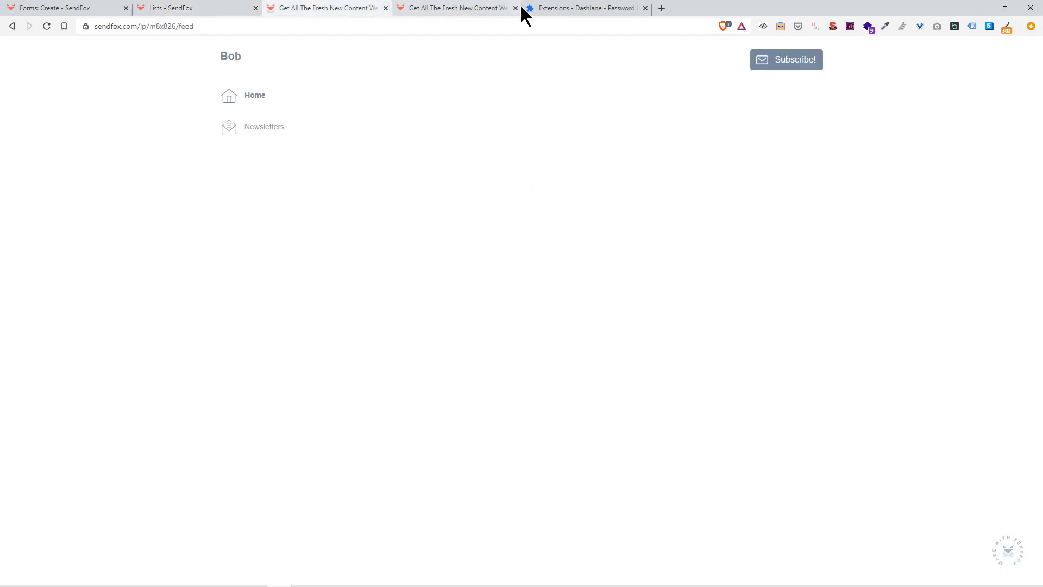
left_click(385, 8)
left_click(393, 7)
left_click(138, 10)
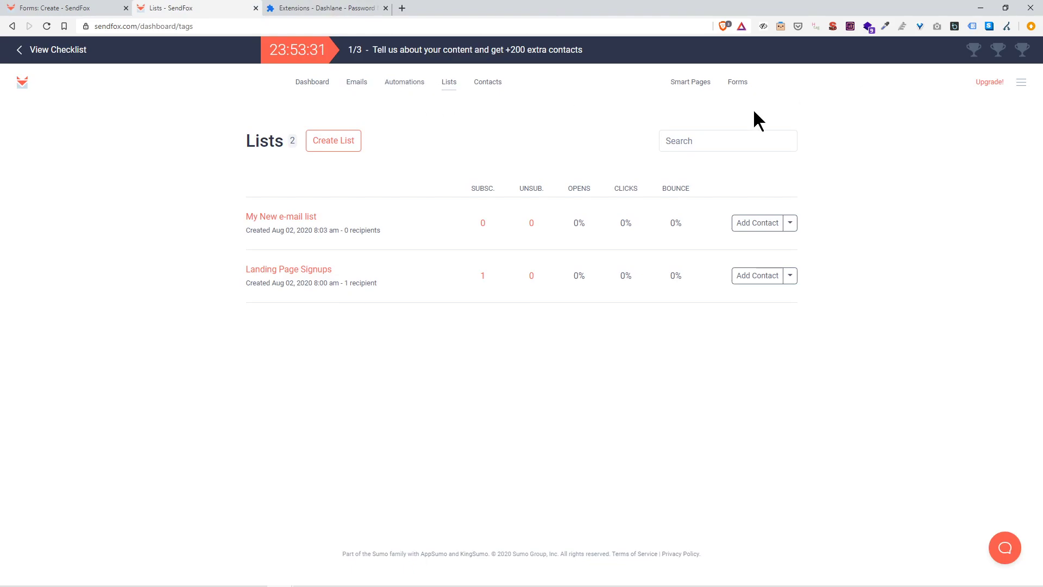
left_click(689, 84)
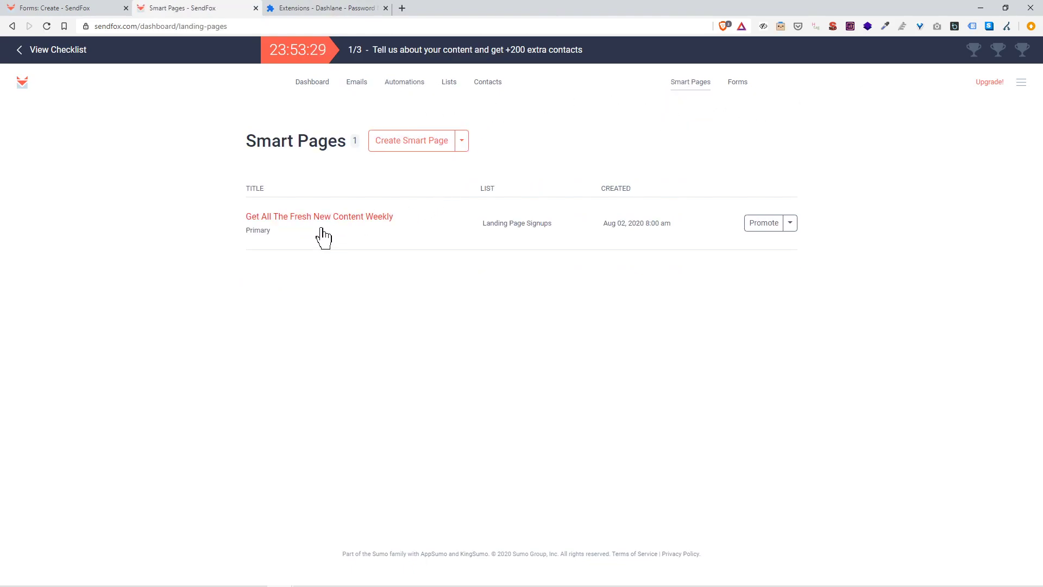
Step: Edit 'Get All The Fresh New Content Weekly' so its form feeds My New e-mail list, and save
left_click(328, 217)
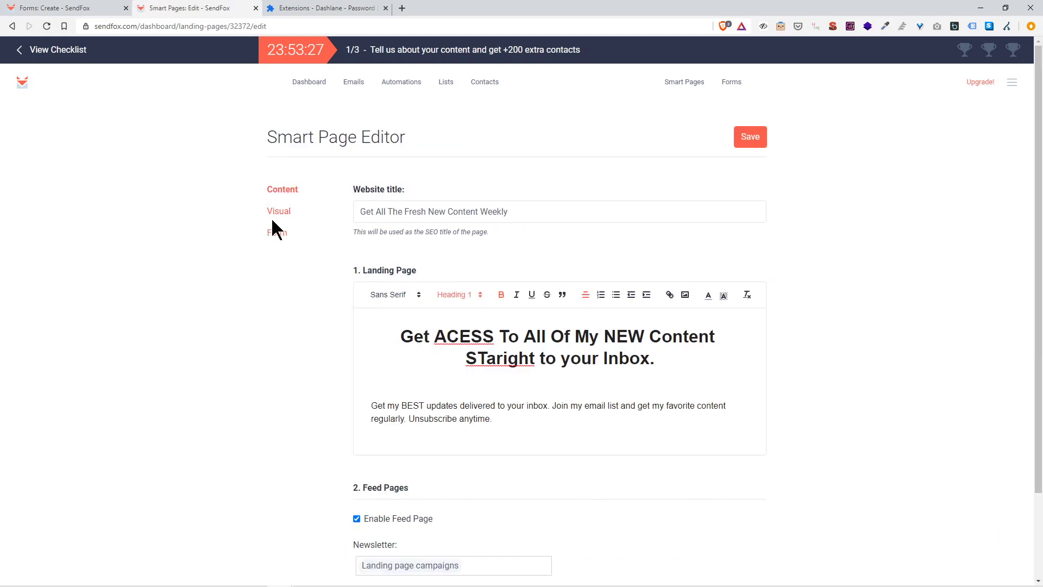
scroll(337, 282, "down", 2)
left_click(434, 470)
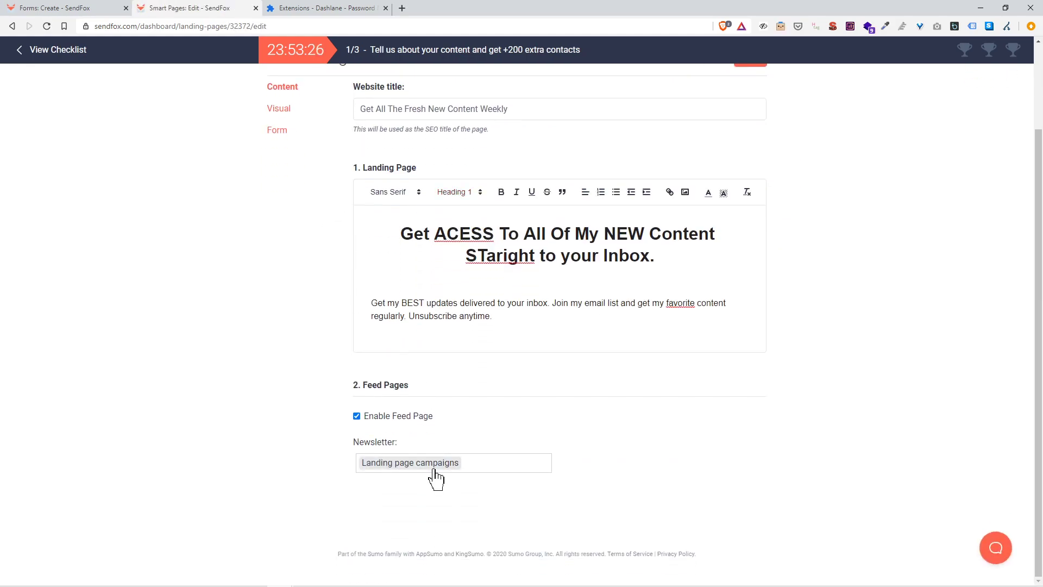
scroll(279, 239, "up", 2)
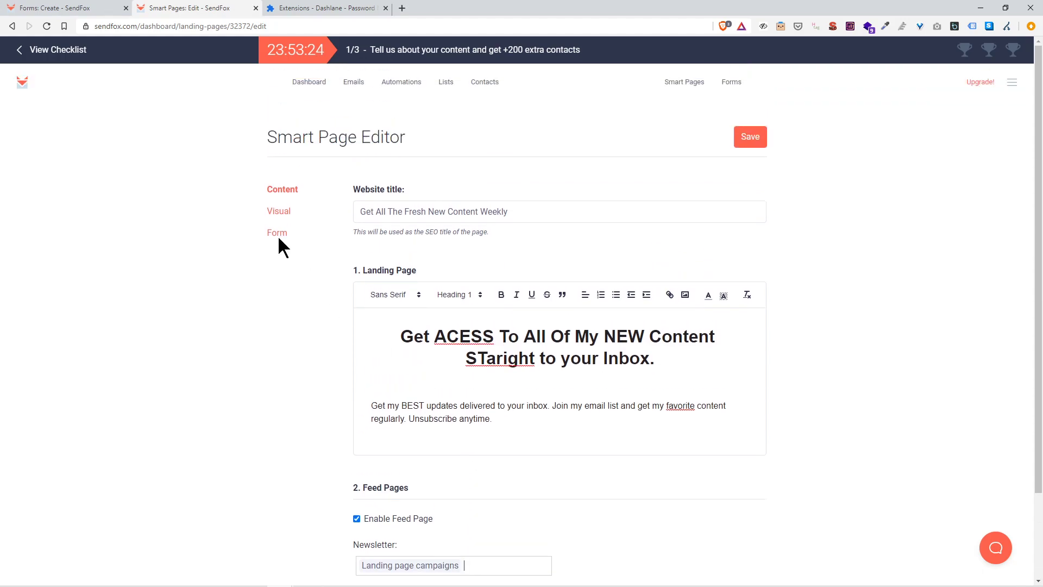
left_click(283, 215)
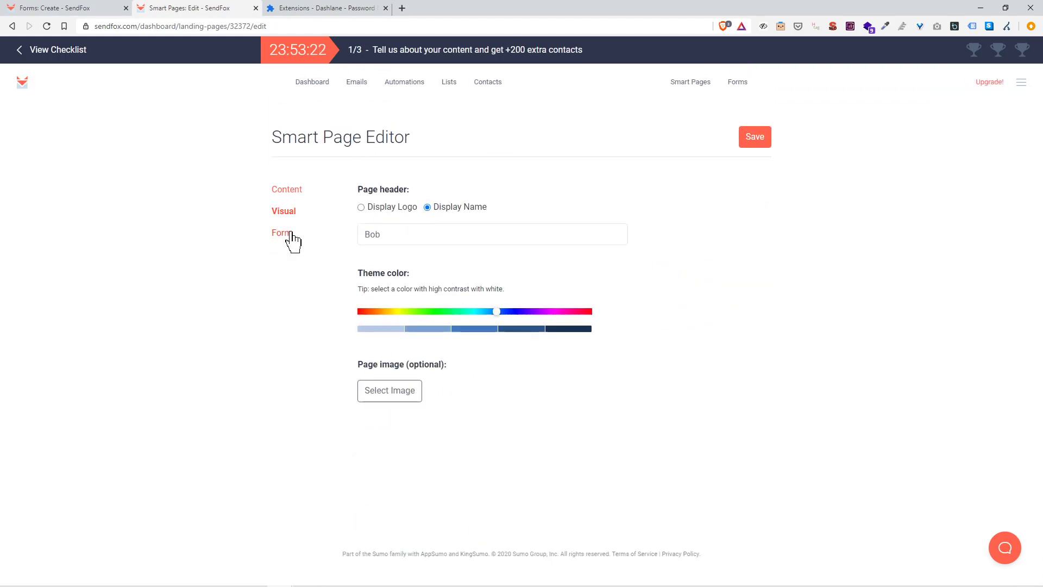
left_click(289, 235)
left_click(680, 218)
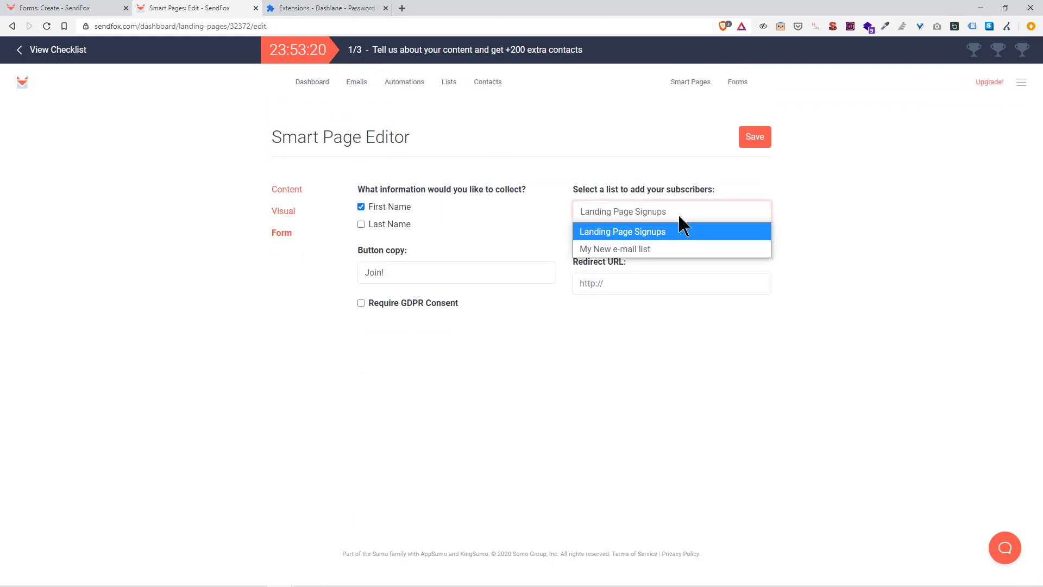
left_click(660, 250)
left_click(749, 136)
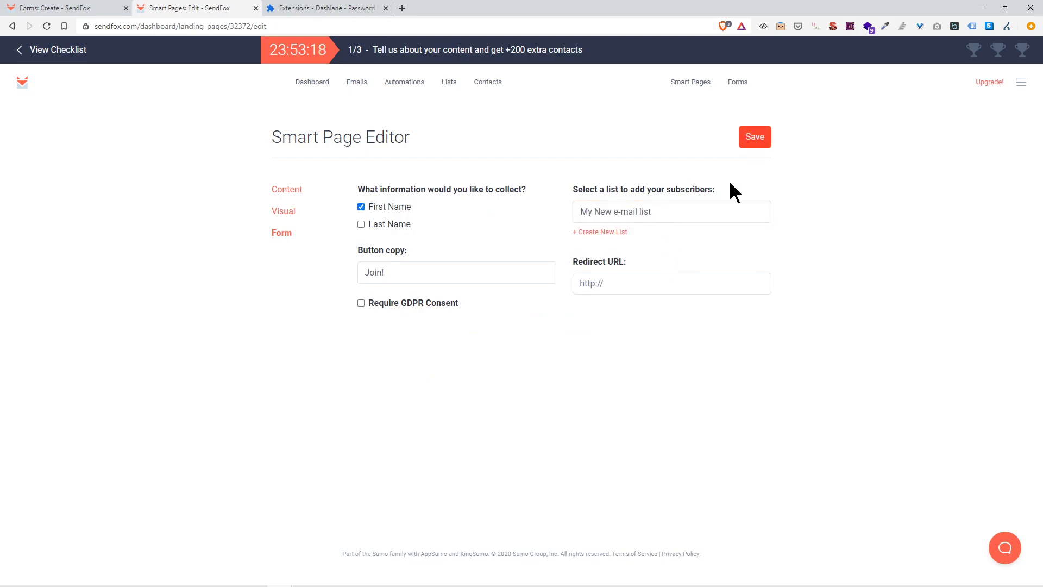
left_click_drag(664, 188, 686, 183)
left_click(751, 144)
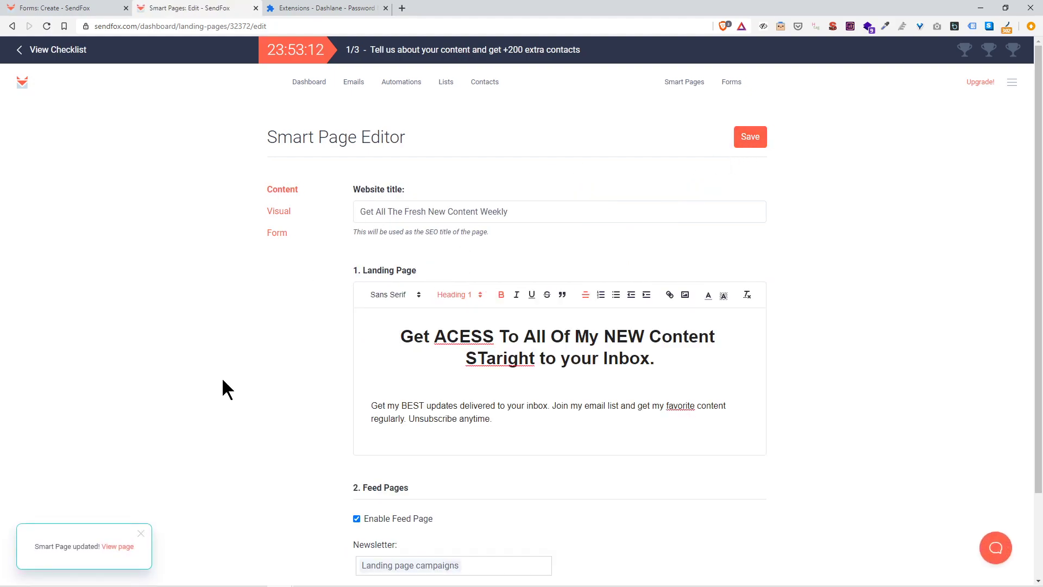
Step: Open the live Smart Page in a new tab
right_click(130, 547)
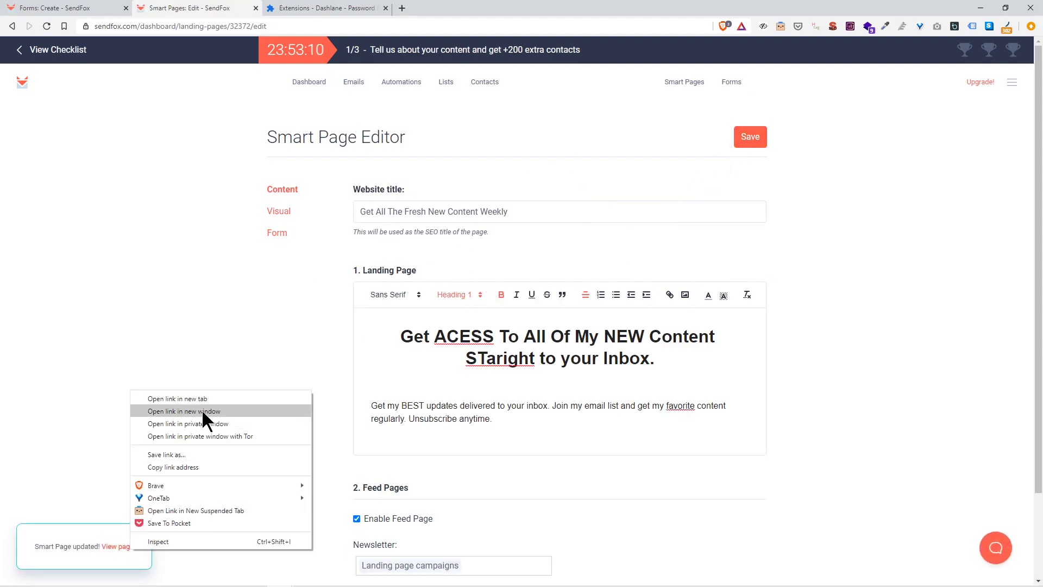
left_click(179, 399)
left_click(320, 10)
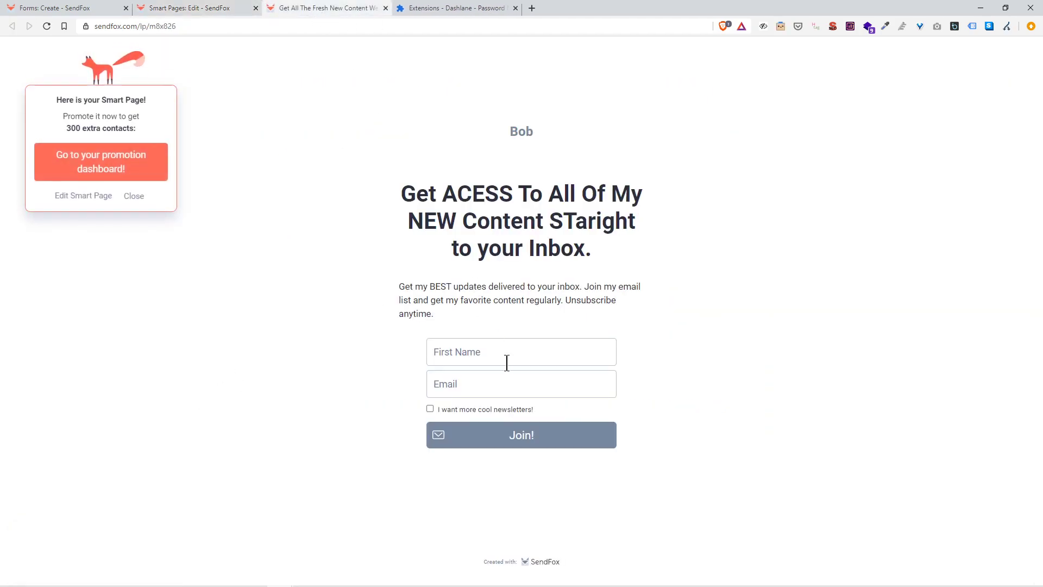
Step: Submit a test signup with first name, email and newsletter opt-in, then return to the editor
left_click(512, 356)
type("bobby")
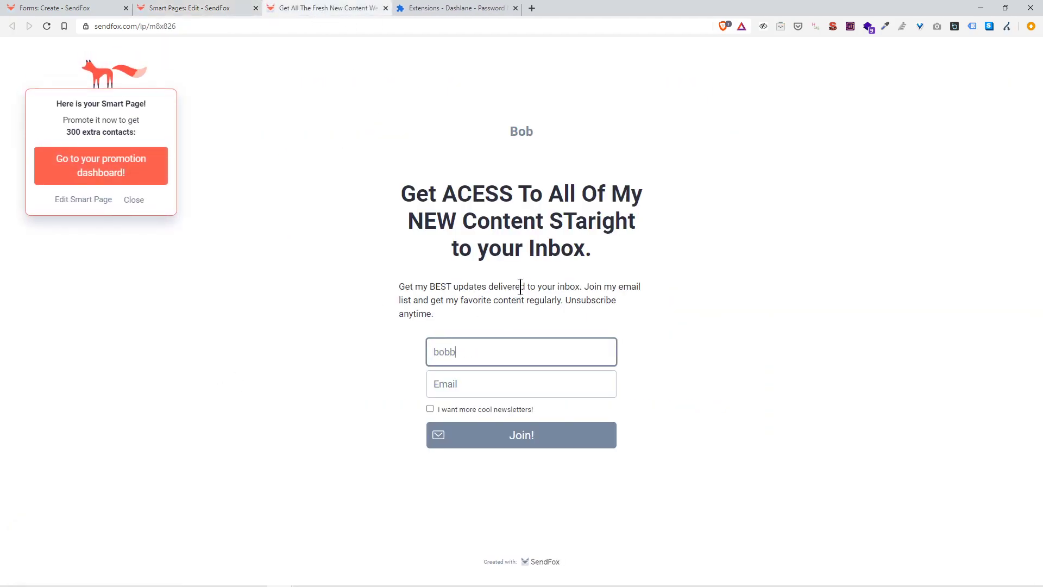
key("Tab")
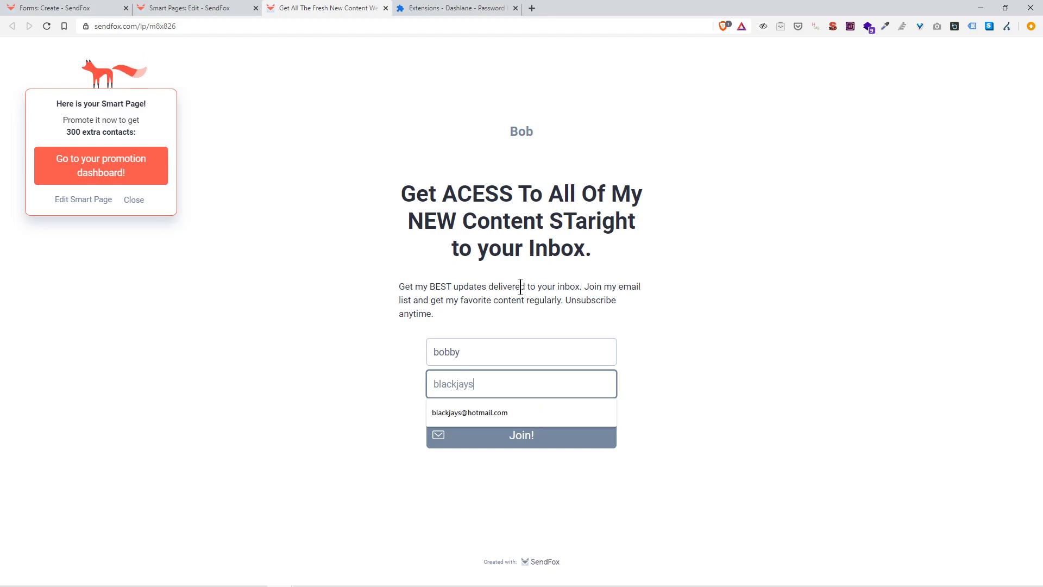
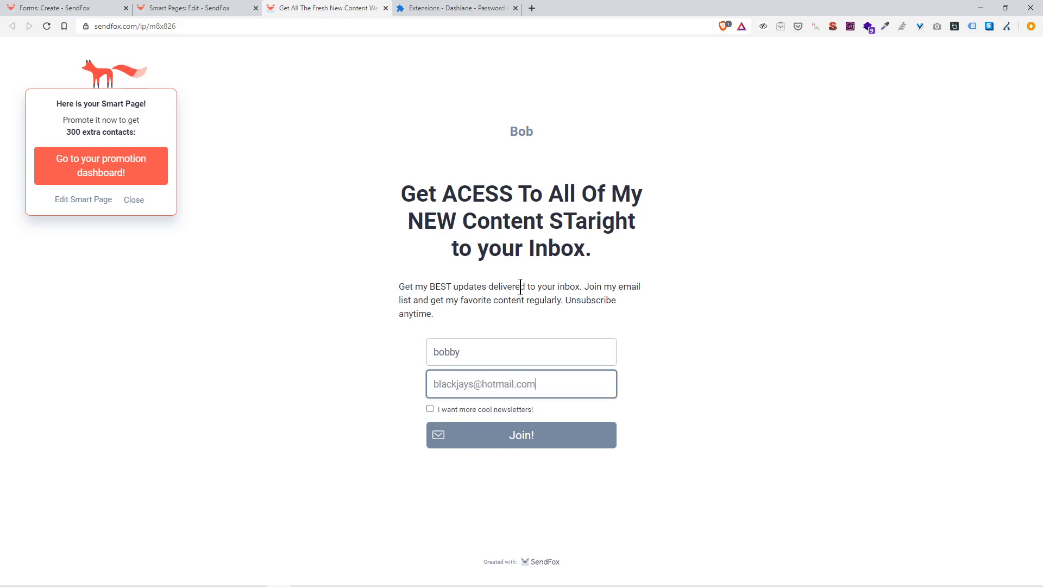
left_click(461, 409)
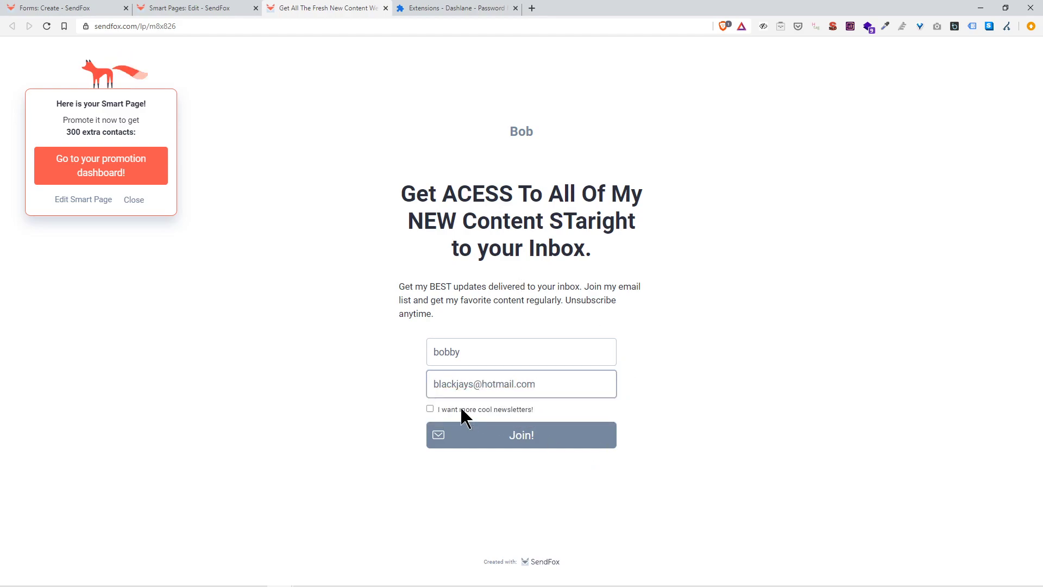
left_click(504, 438)
left_click(196, 7)
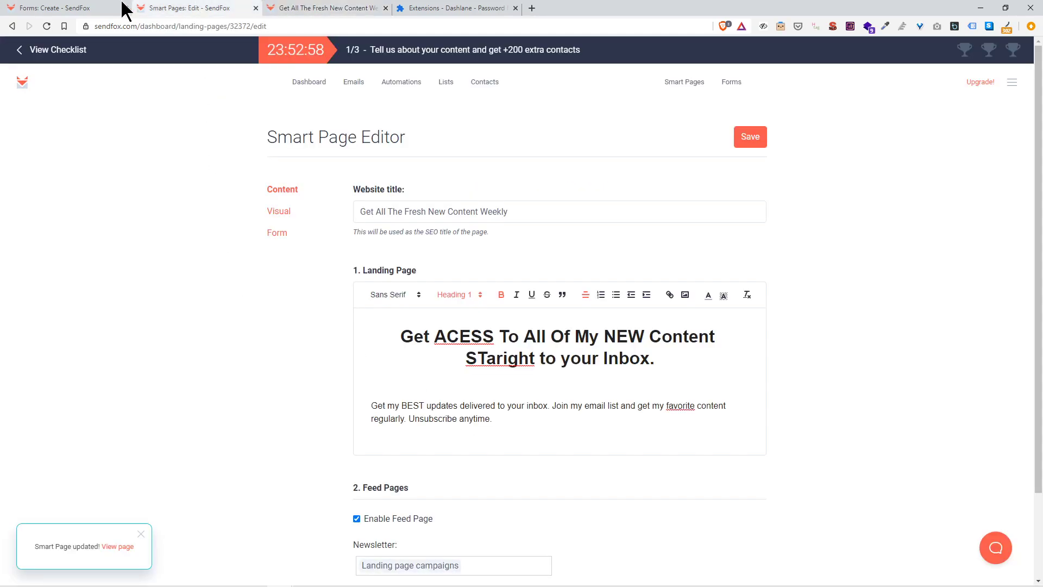
Step: Check the new contact in My New e-mail list, visit the checklist, then open Emails
left_click(443, 83)
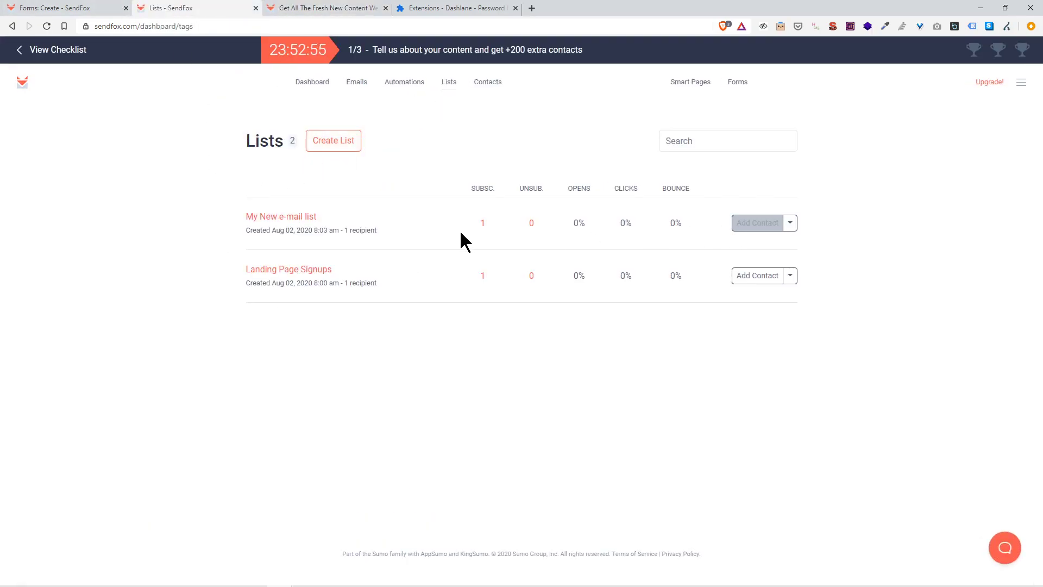
left_click(485, 224)
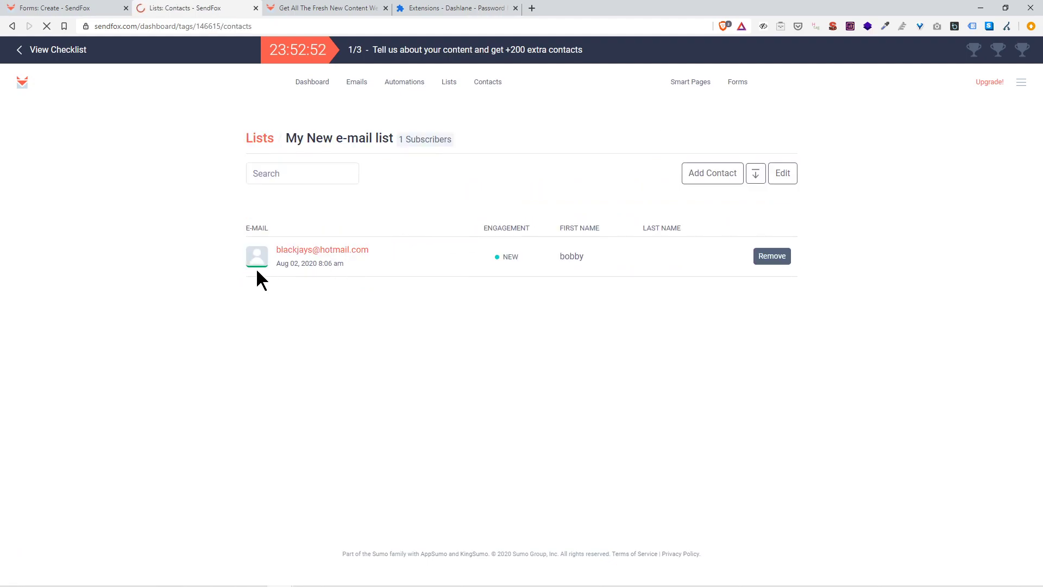
left_click(311, 253)
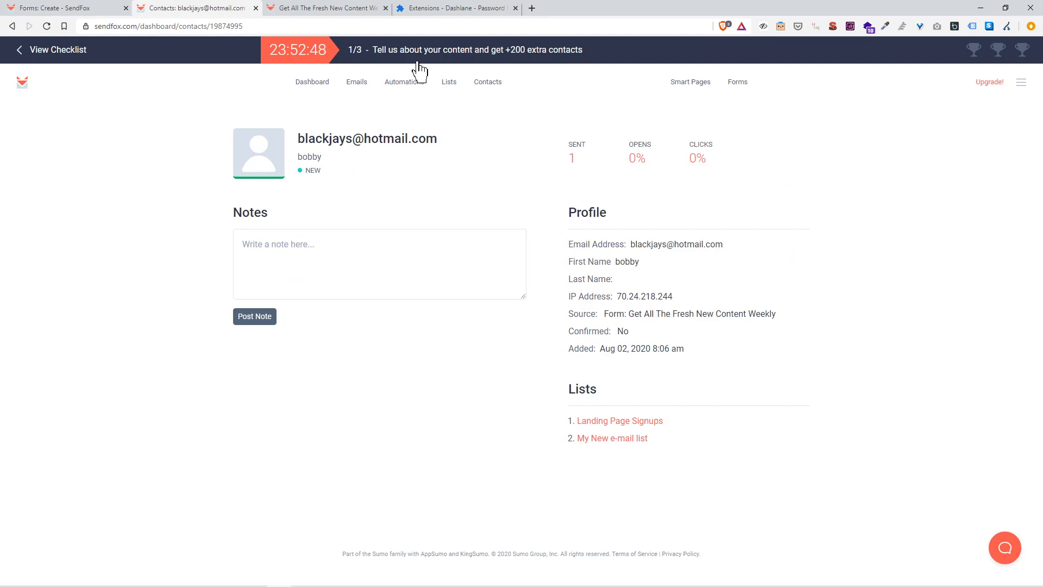
left_click(33, 55)
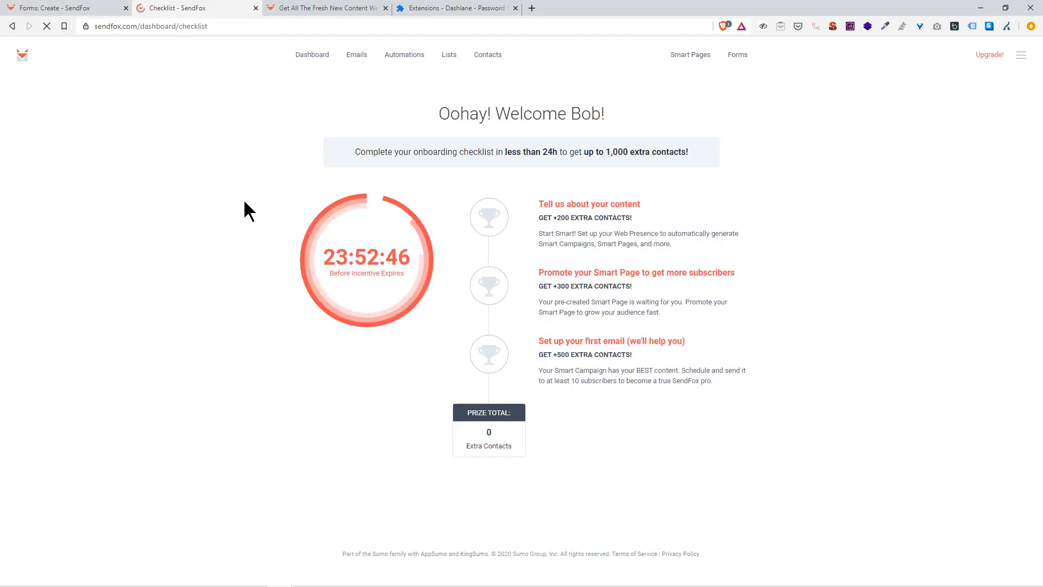
left_click(689, 54)
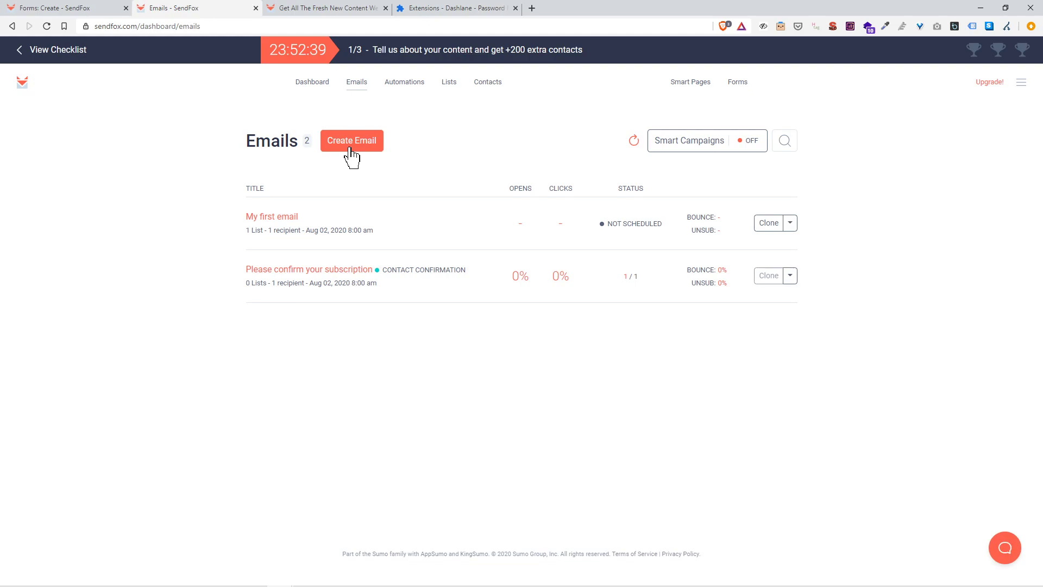
Step: Start a new email addressed to My New e-mail list
left_click(349, 152)
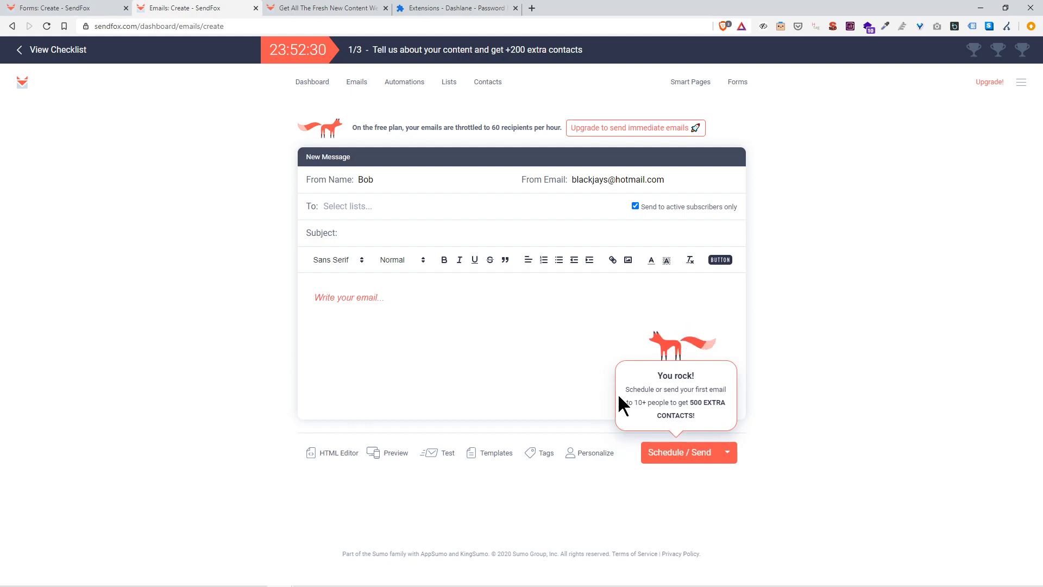
left_click(343, 207)
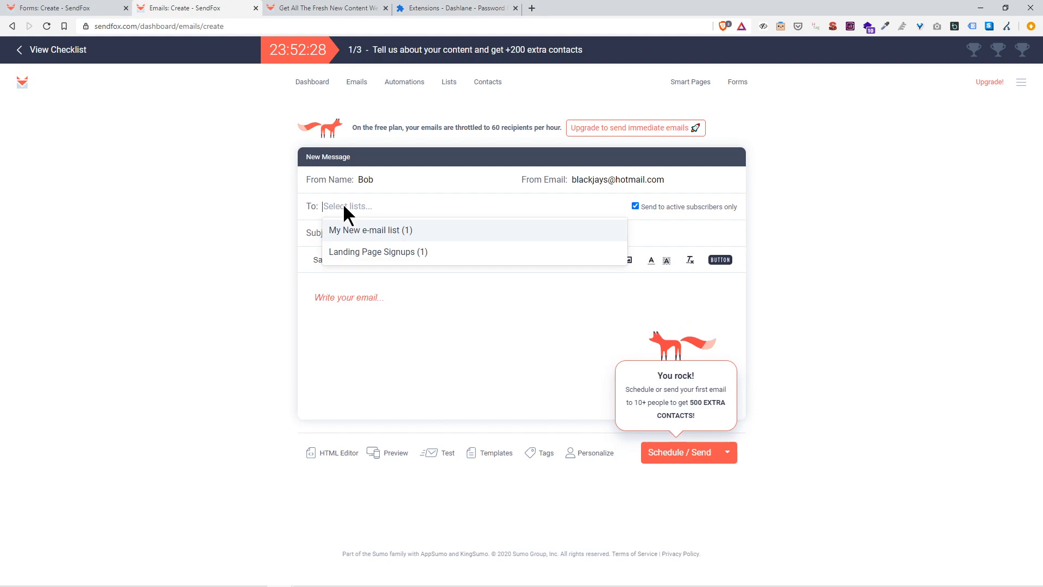
left_click(377, 230)
left_click(379, 233)
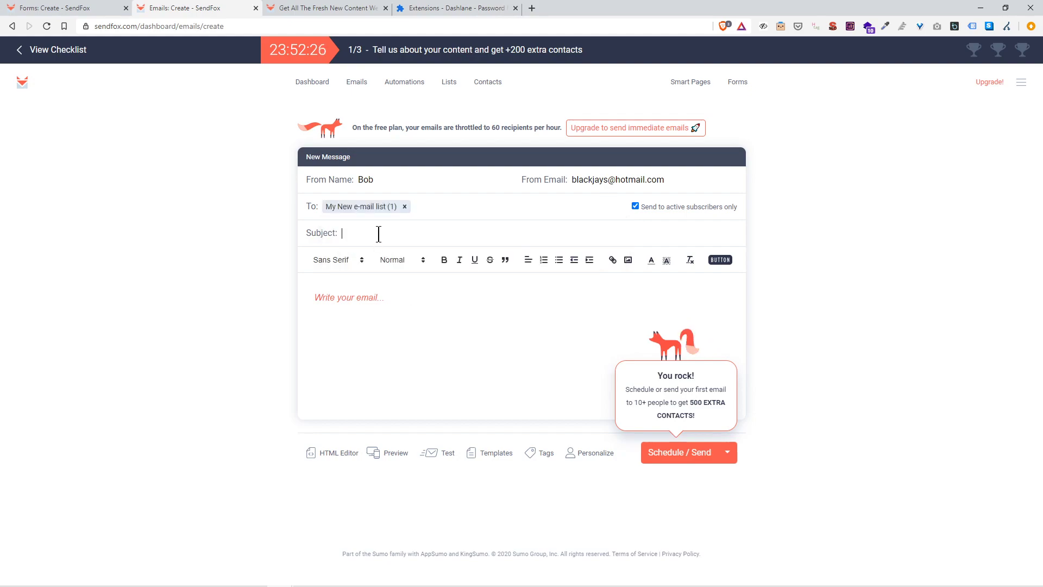
Step: Enter the subject 'THis is a Test' with a grinning emoji and the body text 'Hi'
type("THis is a")
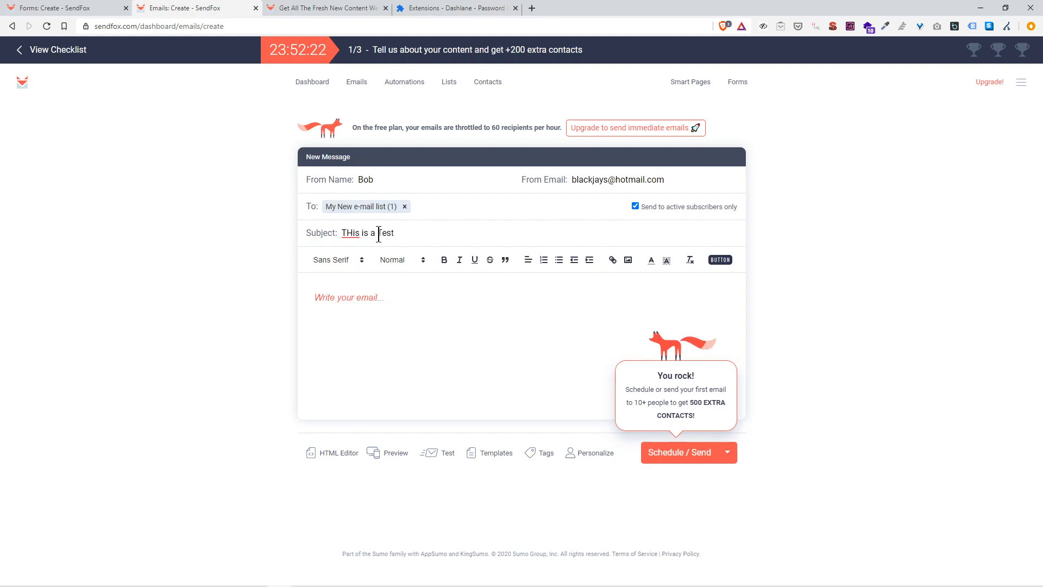
type(" Test")
key("super+period")
type("smile")
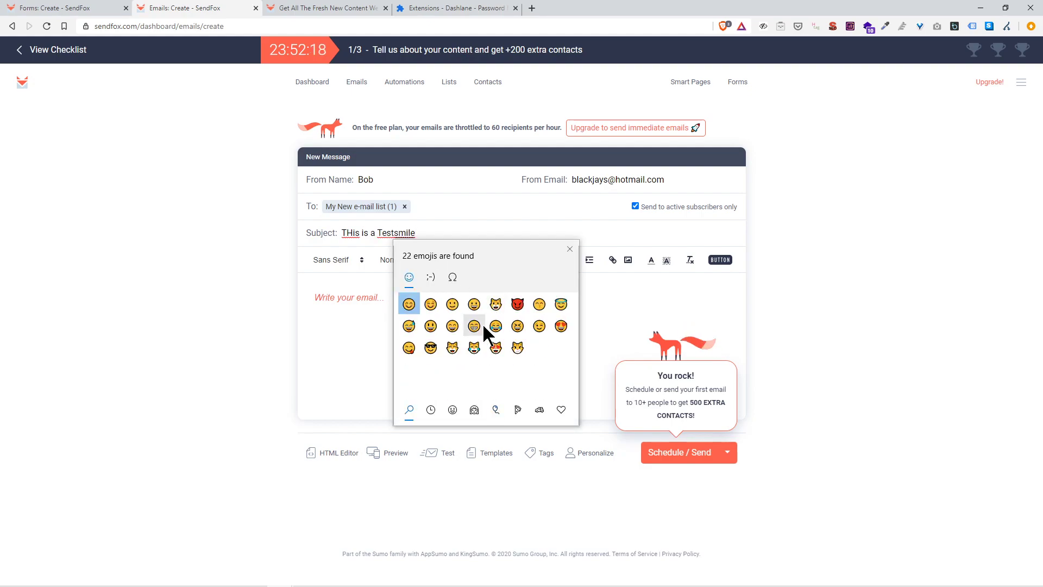
left_click(475, 326)
key("Escape")
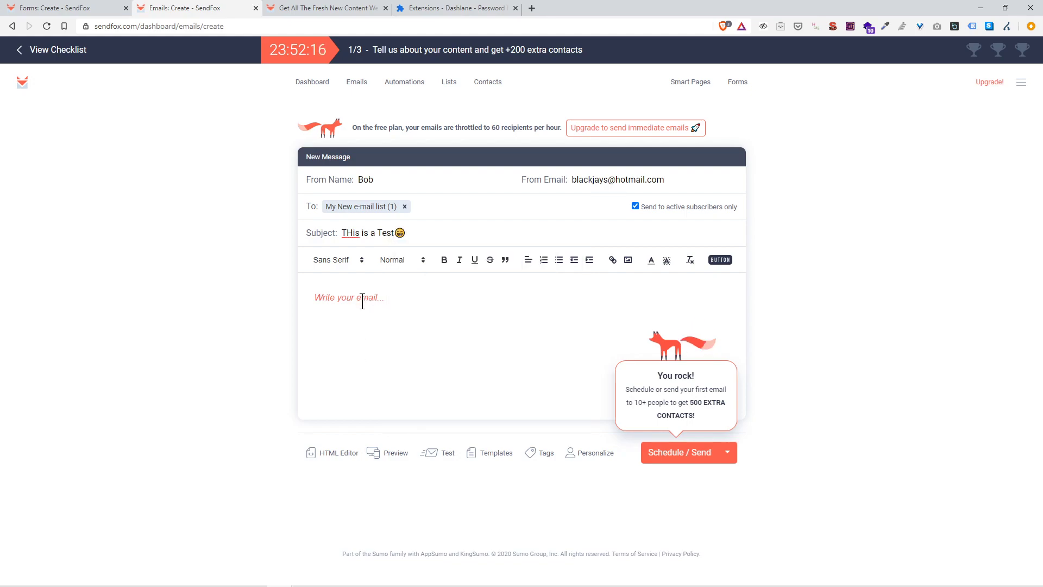
left_click(362, 302)
type("Hi")
Step: Copy the {{contact.first_name}} tag and paste it after Hi, followed by a comma
left_click(593, 457)
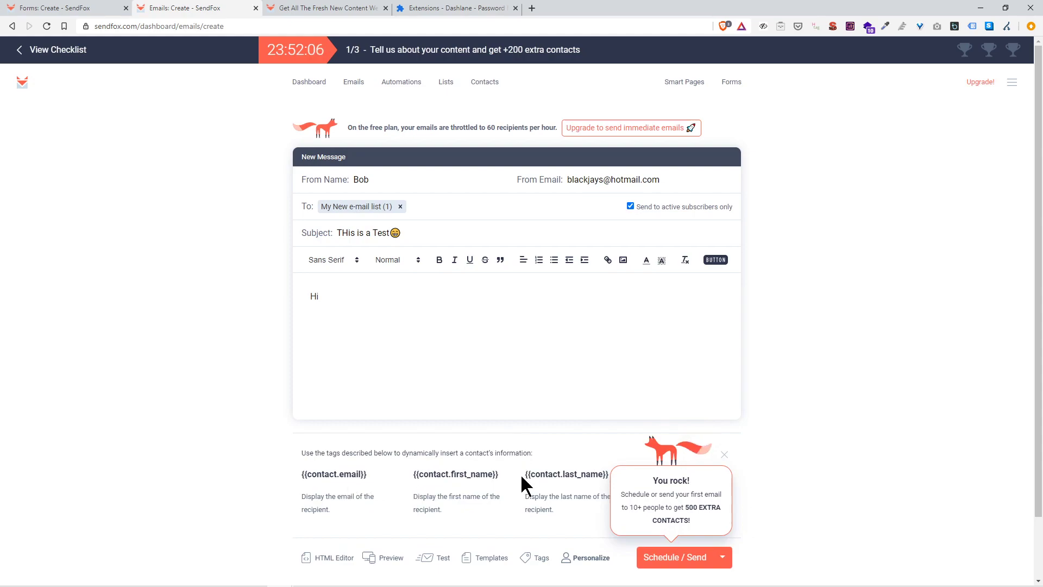
left_click_drag(508, 476, 411, 481)
key("ctrl+c")
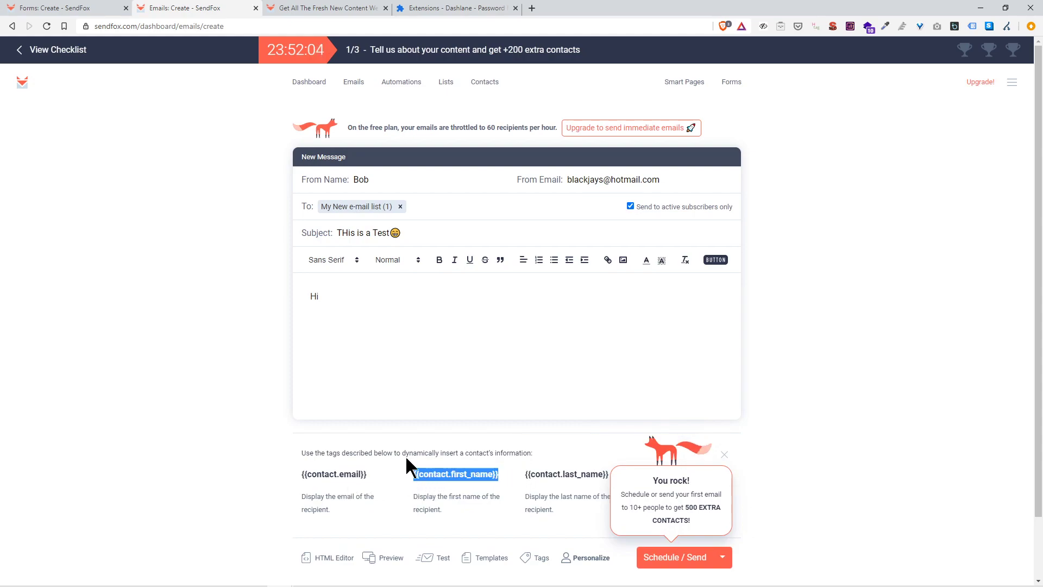
left_click(385, 304)
key("ctrl+v")
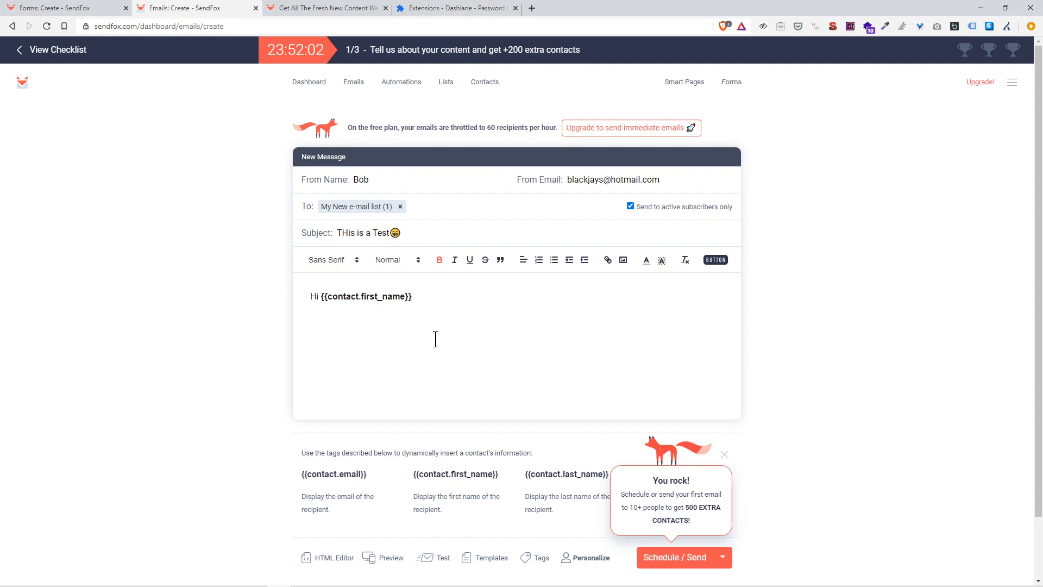
type(",")
Step: Check the contacts in My New e-mail list, then return to the email draft
left_click(287, 8)
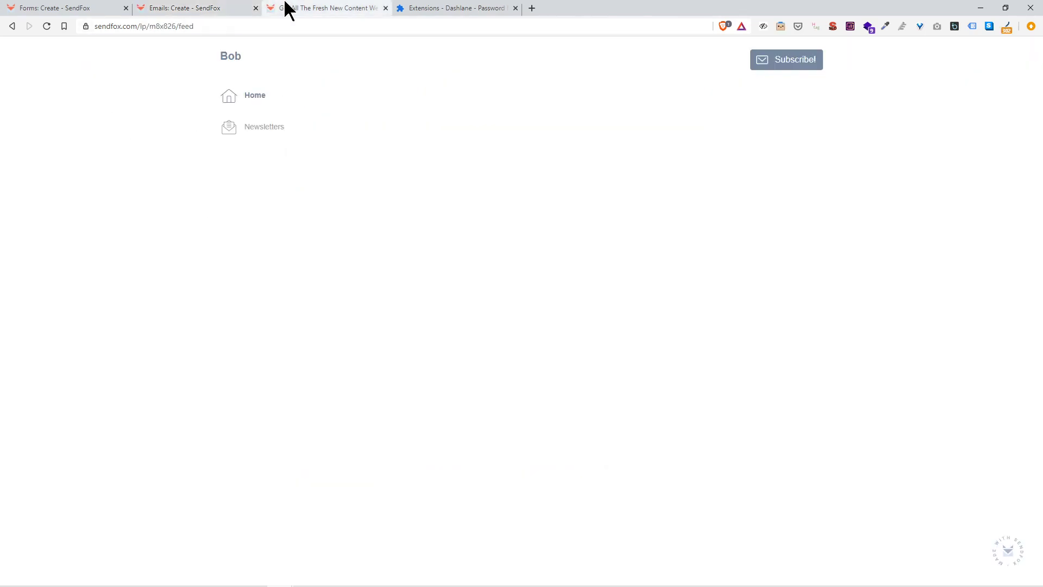
left_click(70, 11)
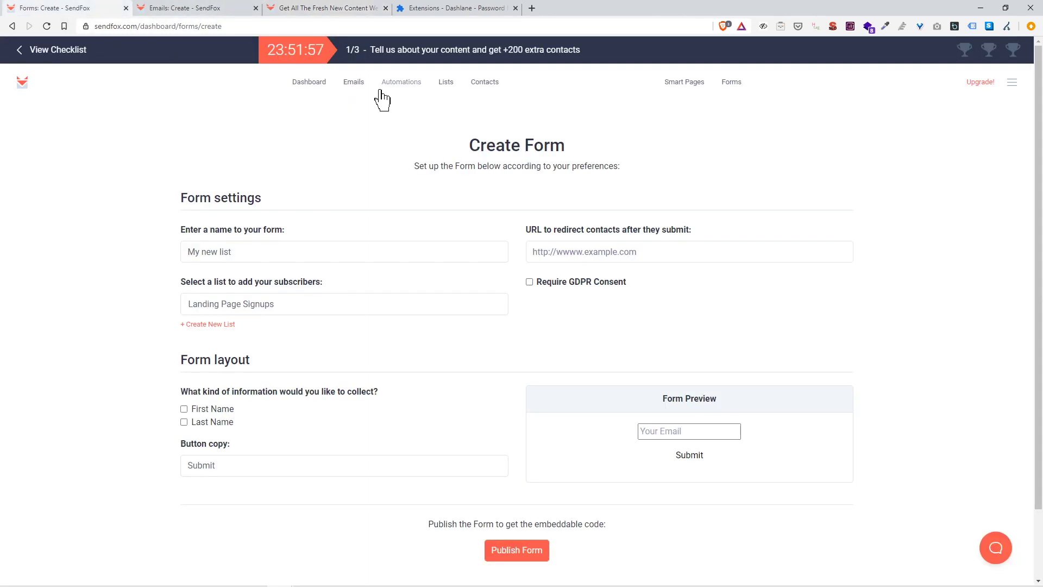
left_click(444, 82)
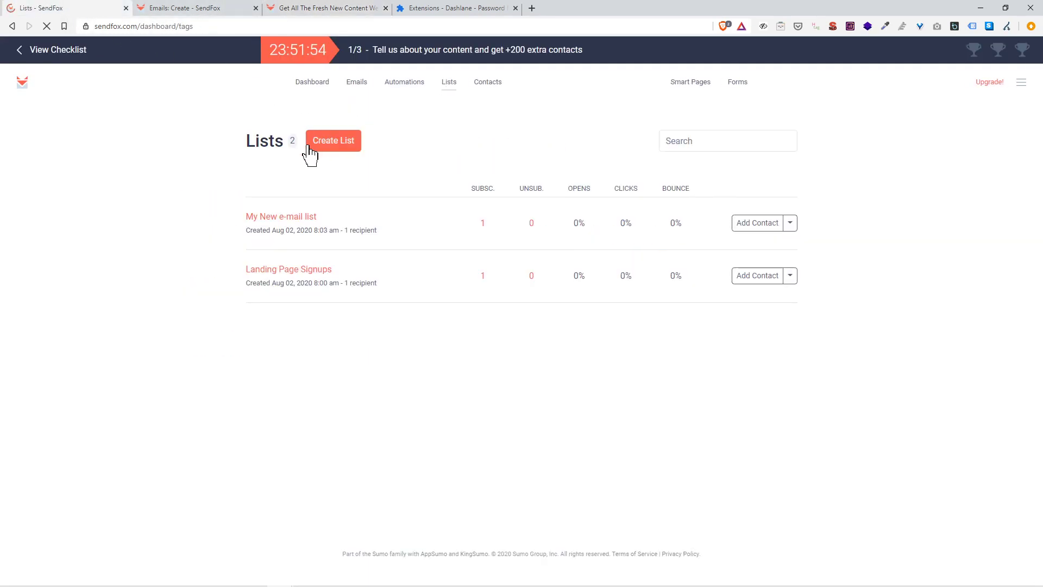
left_click(298, 219)
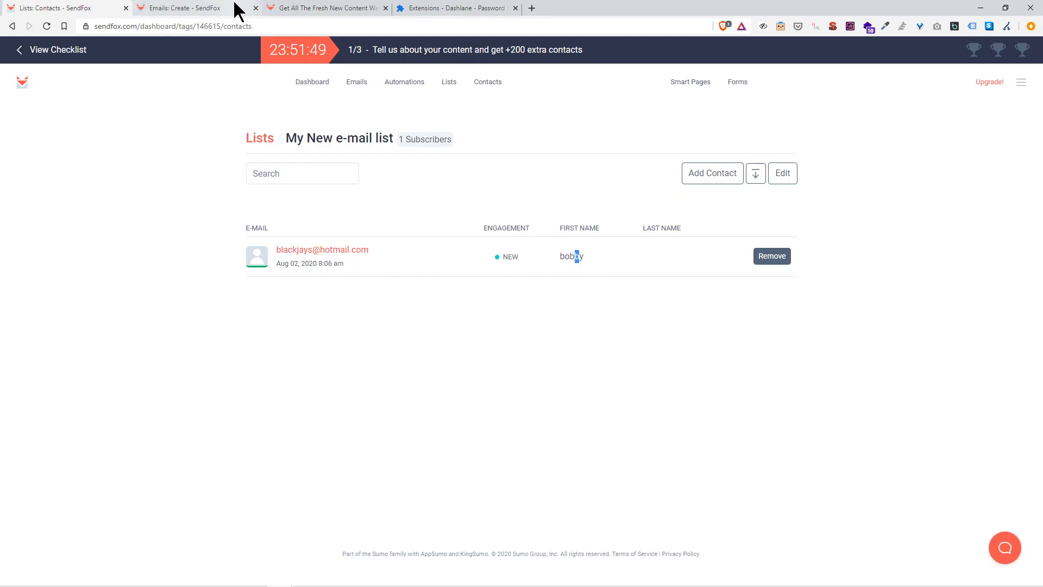
left_click(286, 8)
left_click(167, 8)
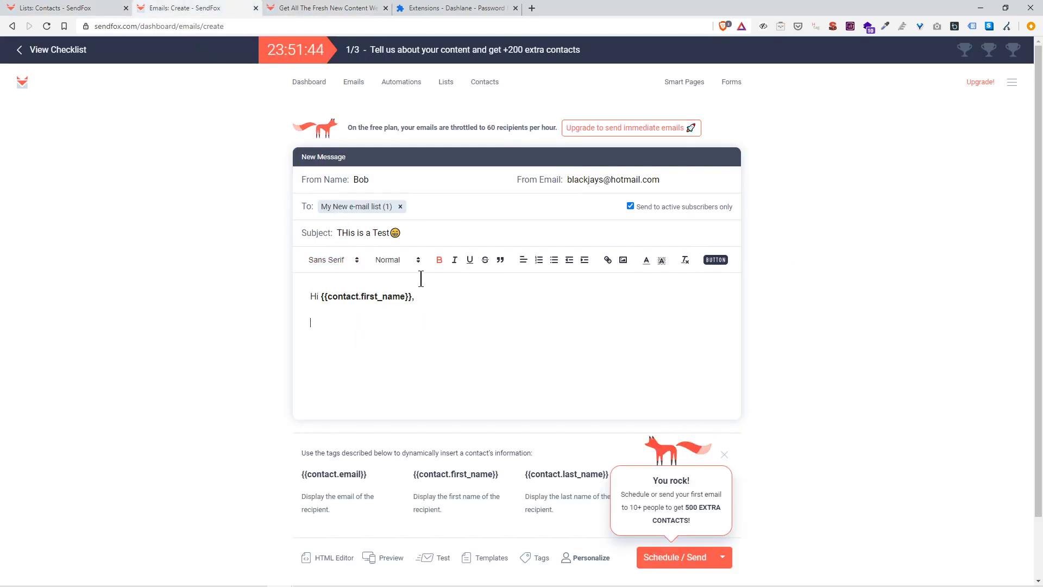
Step: Finish the body sentence about trying out SendFox and remove its bold formatting
type("is my firest test e")
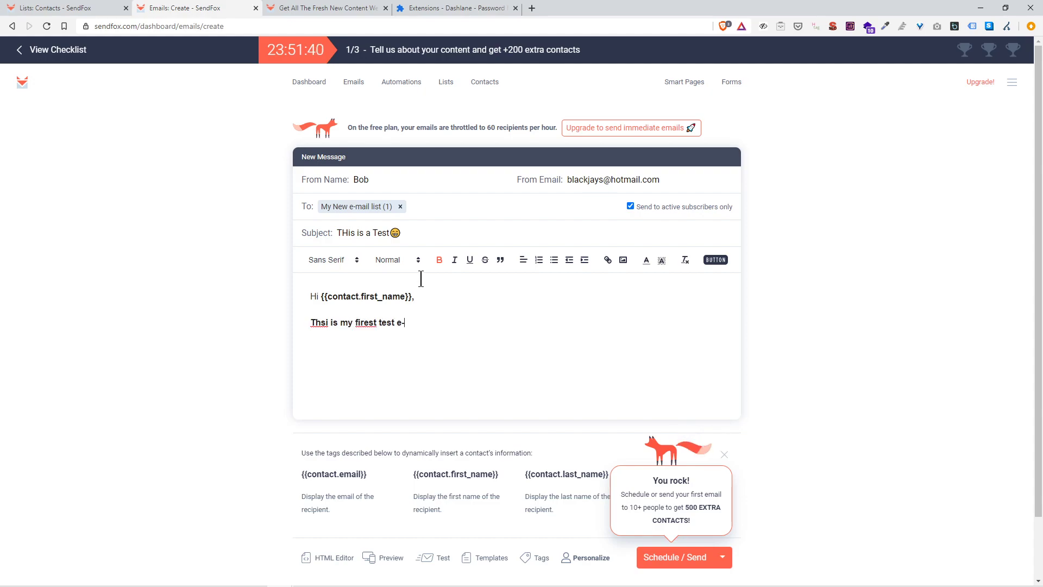
type("-ail I am tryign out using Sen")
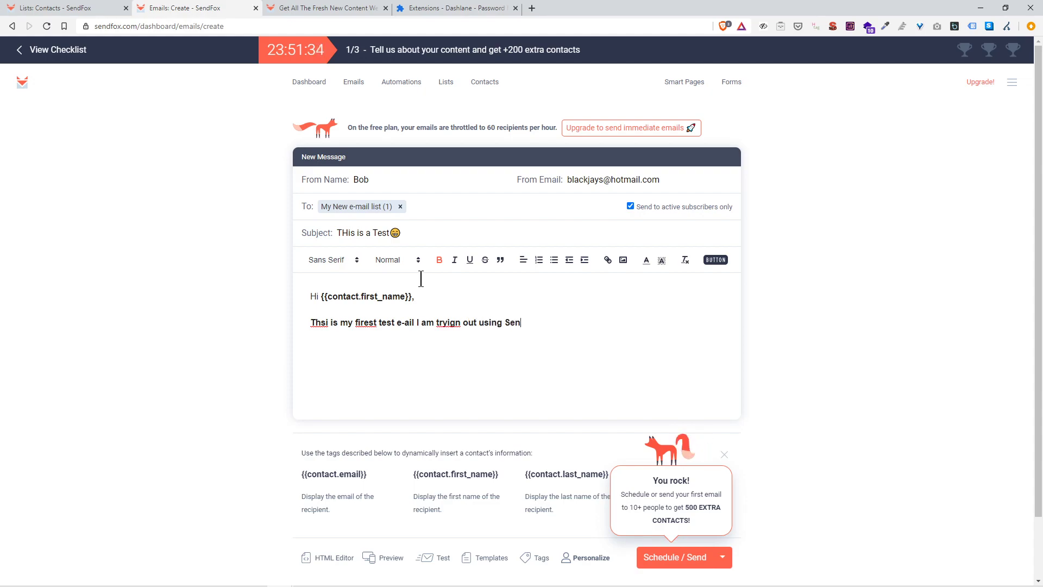
type("d Fo")
key("BackSpace")
key("BackSpace")
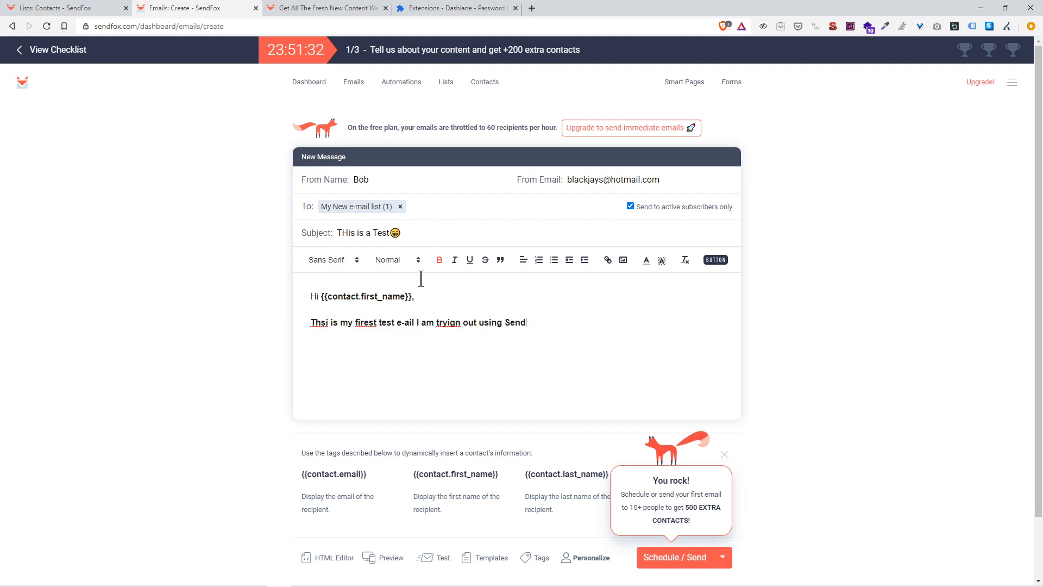
type(".")
key("shift+Up")
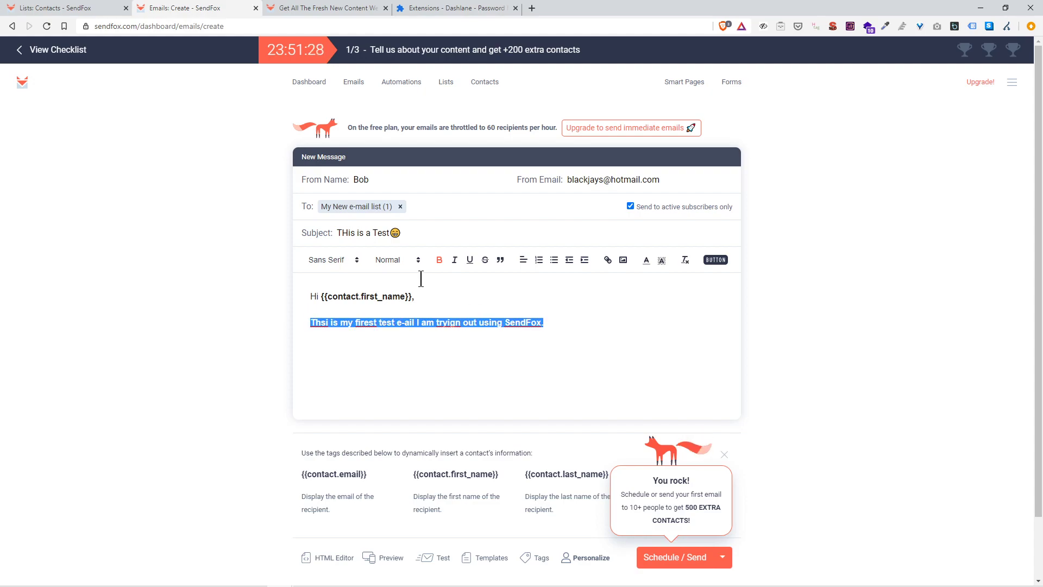
key("ctrl+b")
left_click(314, 322)
Step: Correct Thsi, firest and tryign, then add the closing line 'Have yourself a great day'
right_click(314, 322)
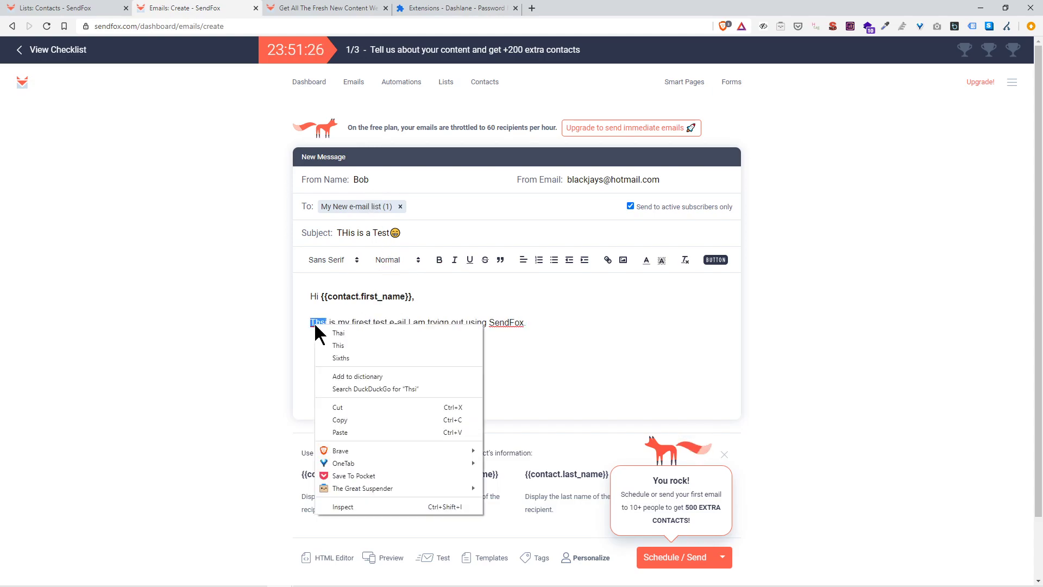
left_click(339, 345)
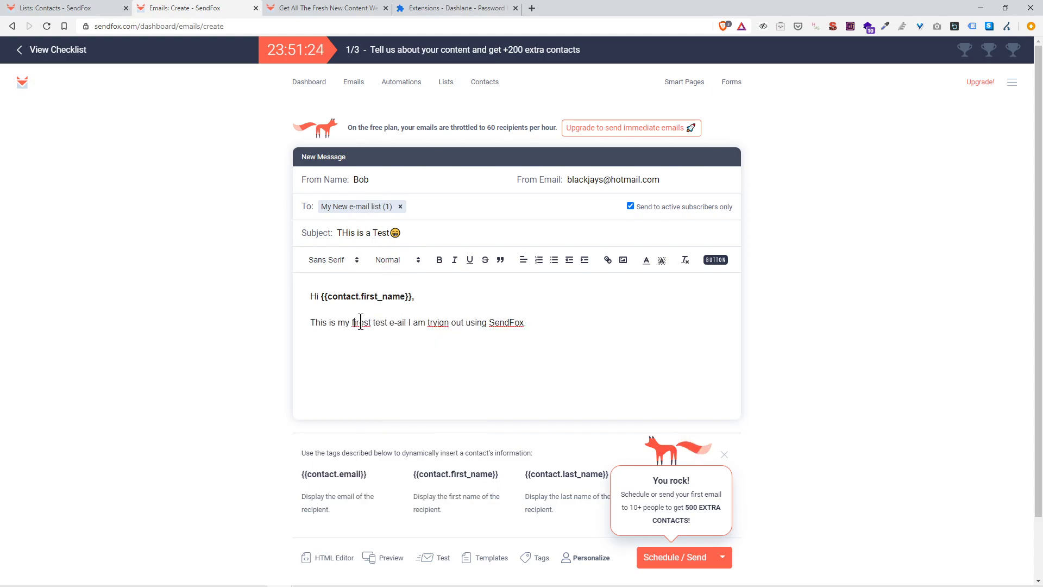
right_click(360, 322)
left_click(363, 323)
key("BackSpace")
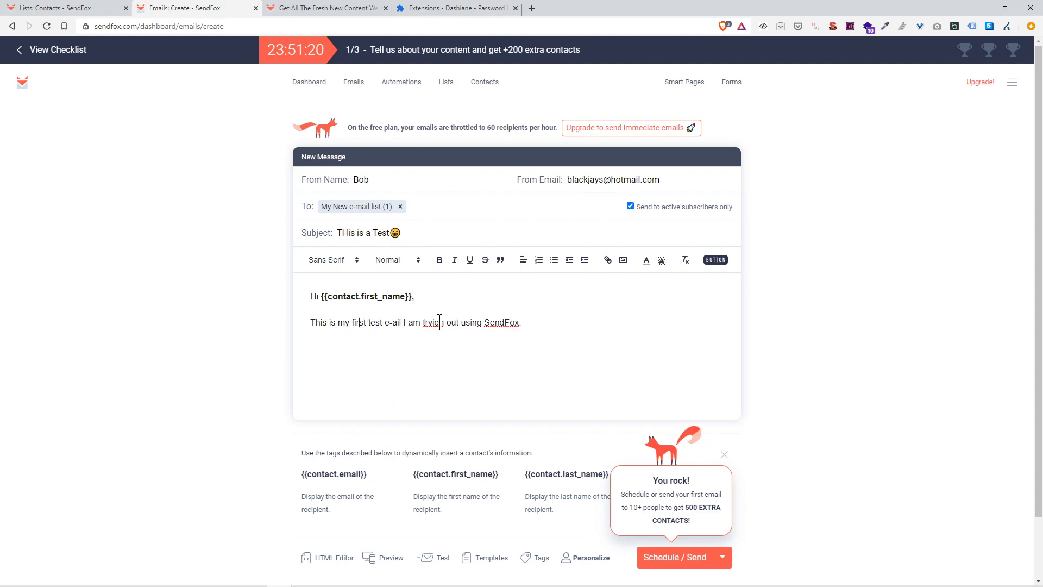
right_click(435, 323)
left_click(460, 329)
left_click(569, 324)
type(".  ")
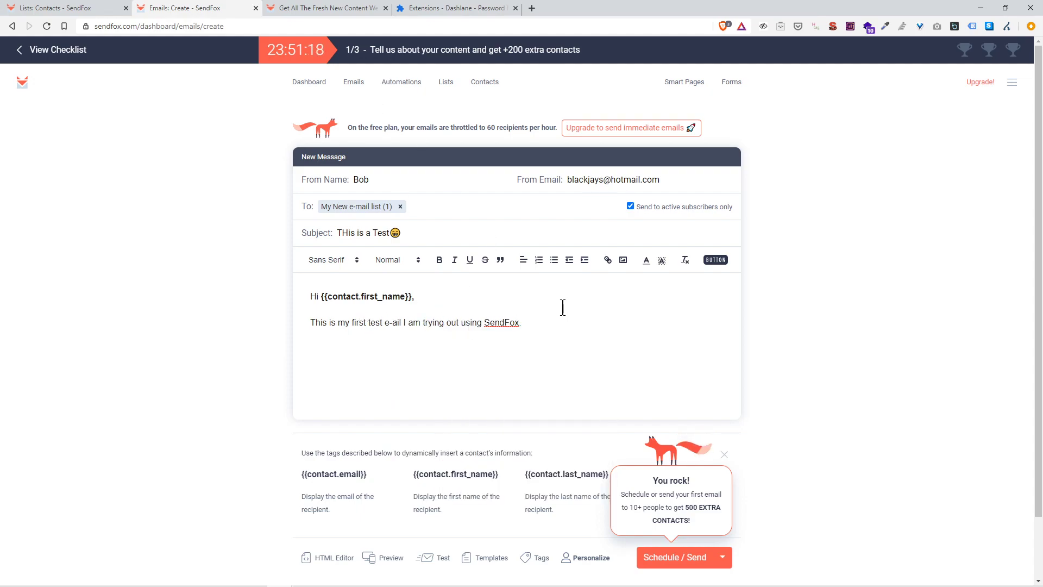
type("Have yourself a great day!")
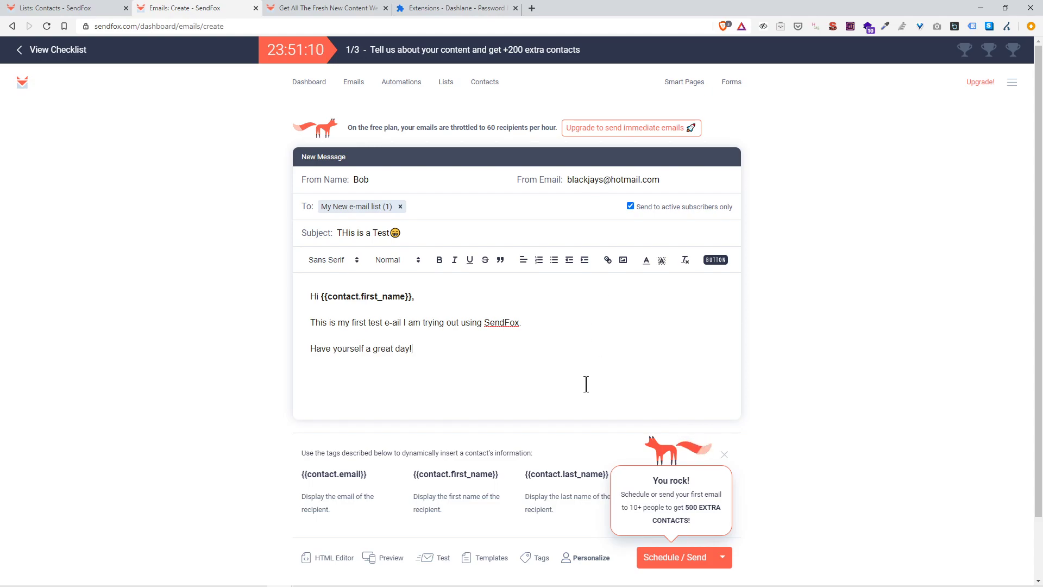
Step: Collapse the Personalize help and briefly view the Tags and Templates panels
scroll(510, 451, "down", 2)
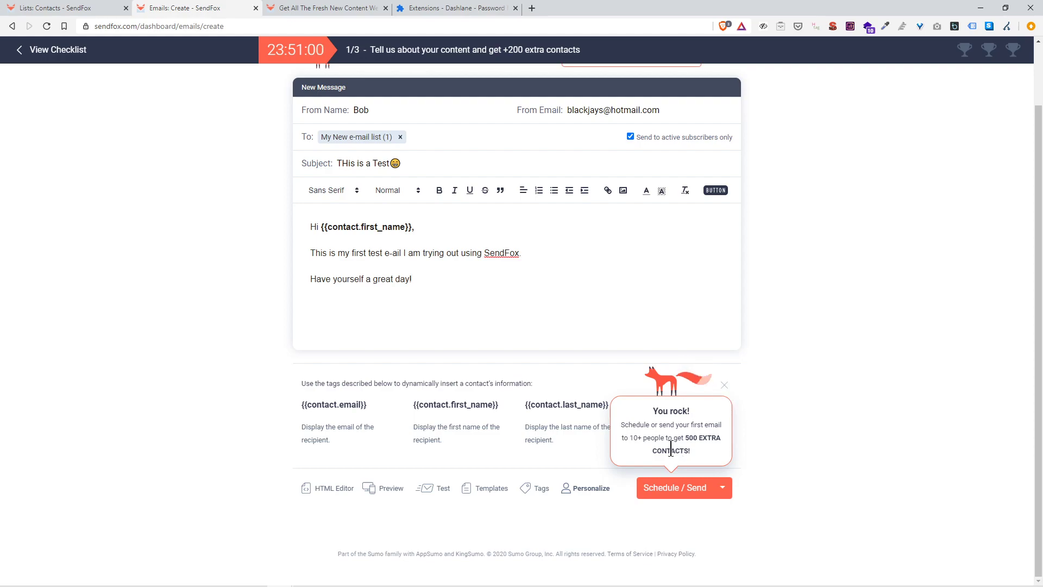
left_click(566, 492)
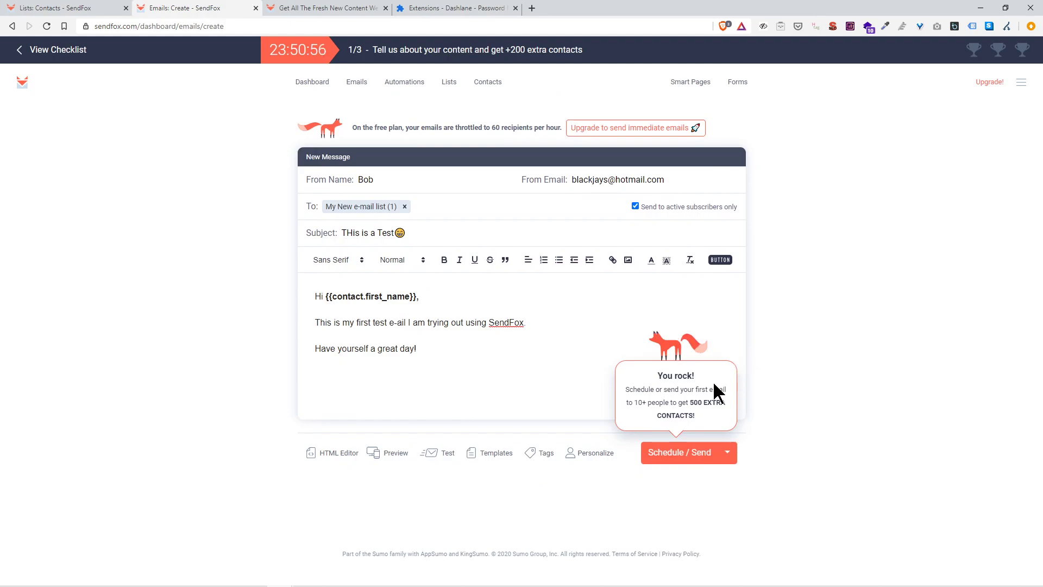
left_click(546, 453)
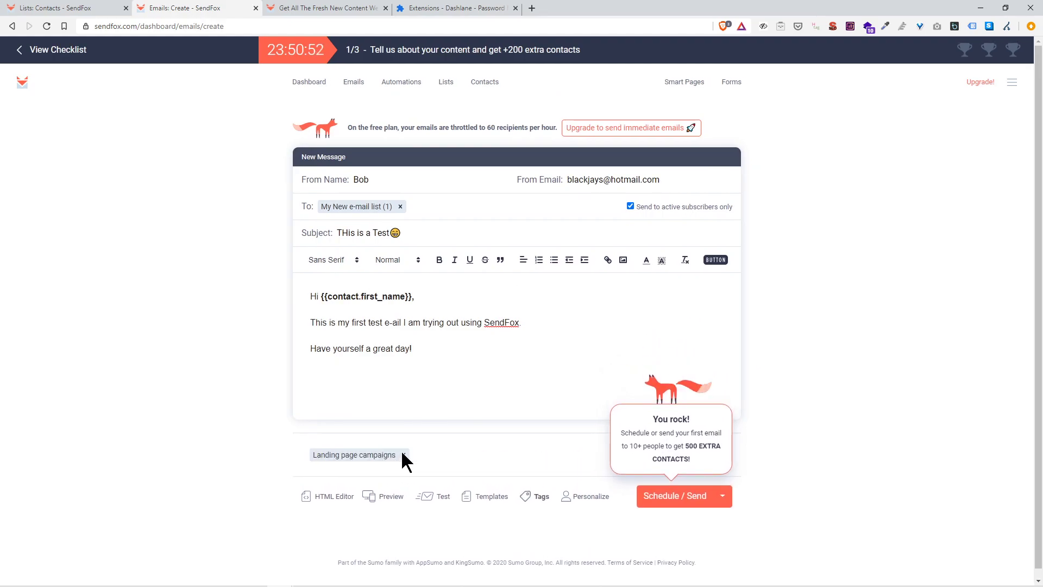
left_click(537, 496)
left_click(481, 454)
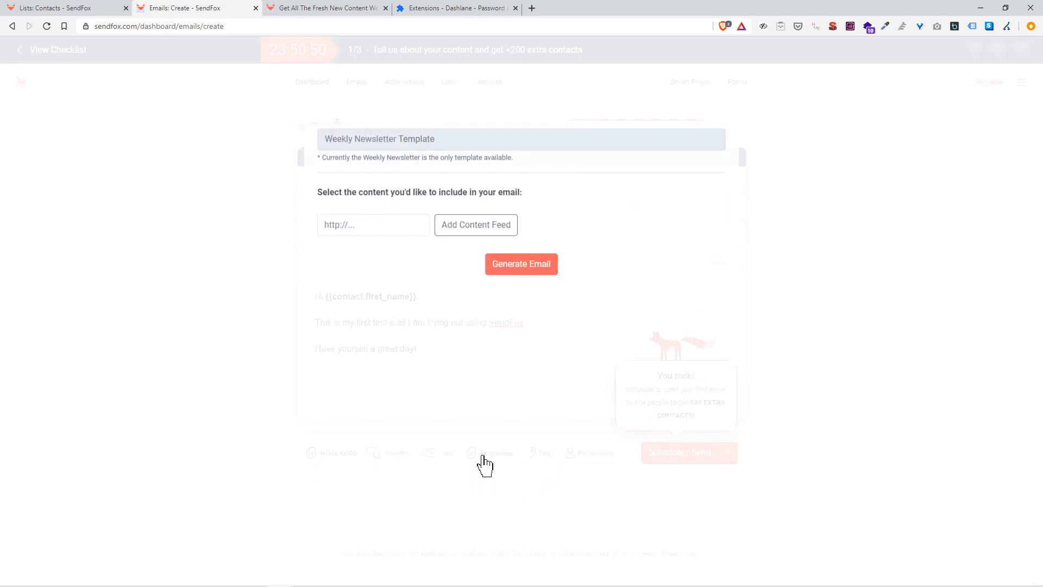
left_click(238, 179)
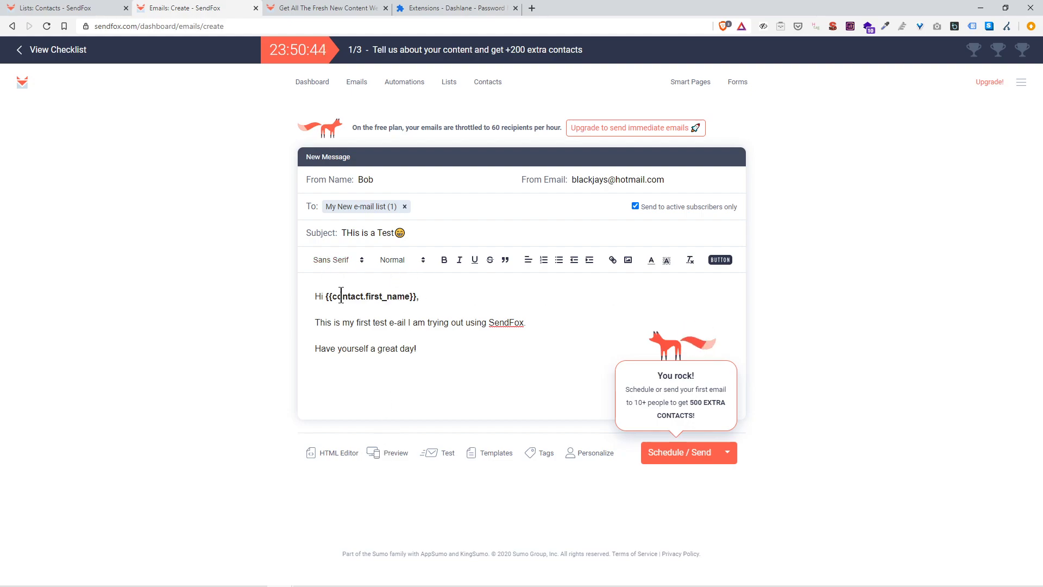
Step: Confirm the font is Sans Serif and add a blank line before 'Have yourself a great day!'
triple_click(349, 348)
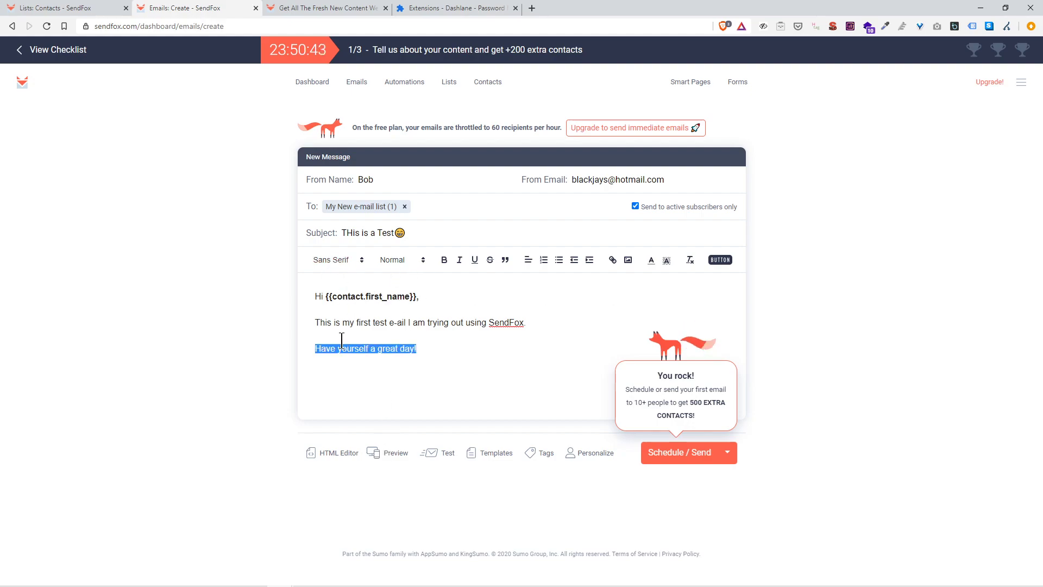
left_click(340, 261)
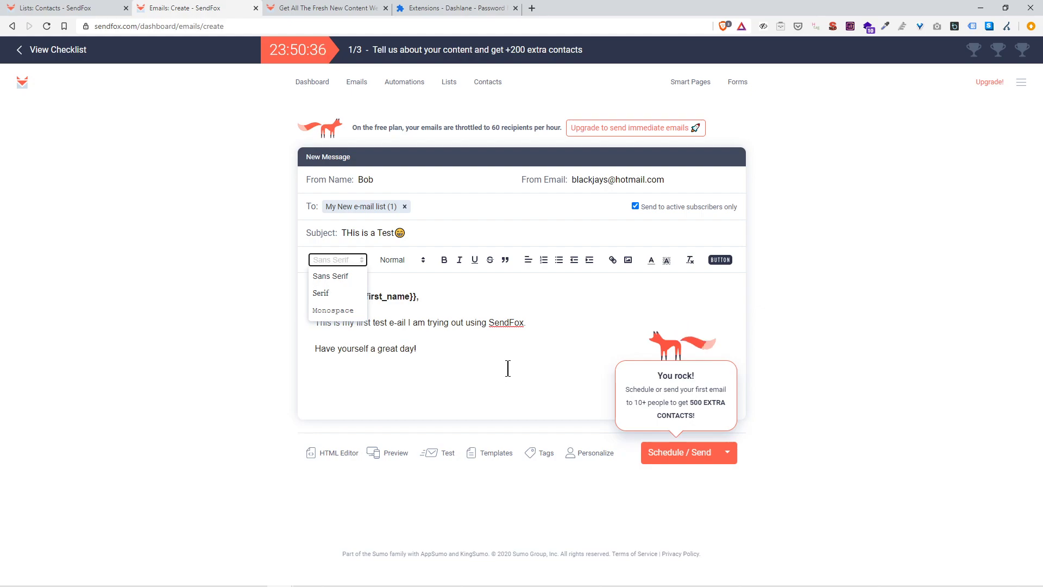
left_click(439, 345)
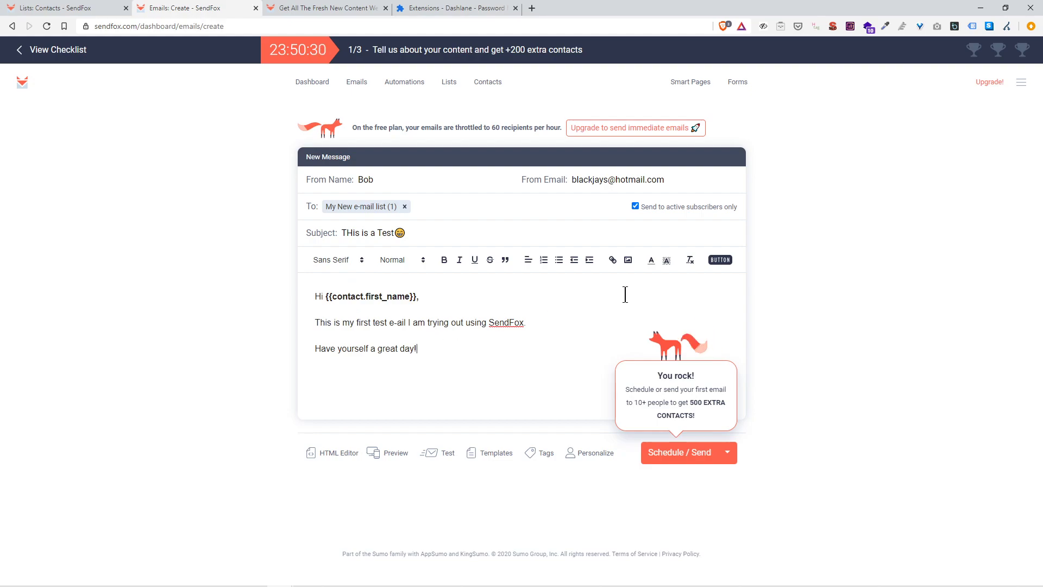
key("Return")
key("Return")
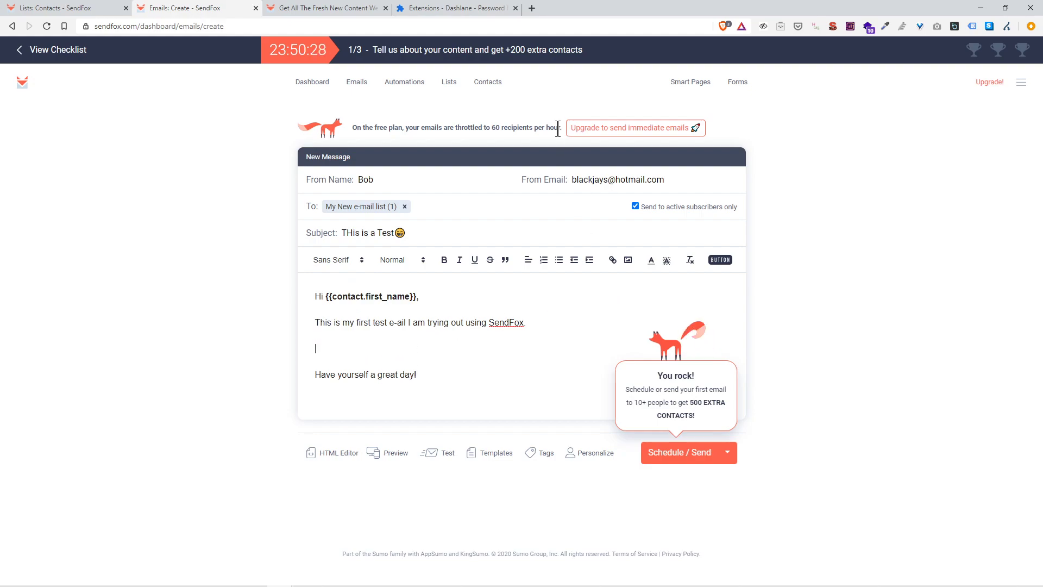
Step: Start a Click Here! button linking to google.ca with a green background
left_click(724, 260)
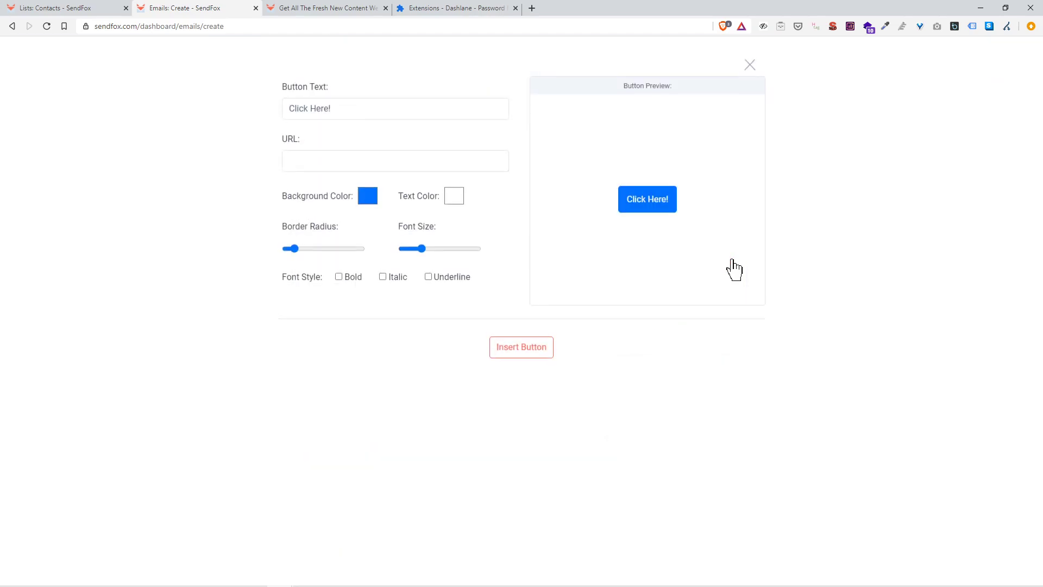
left_click(358, 119)
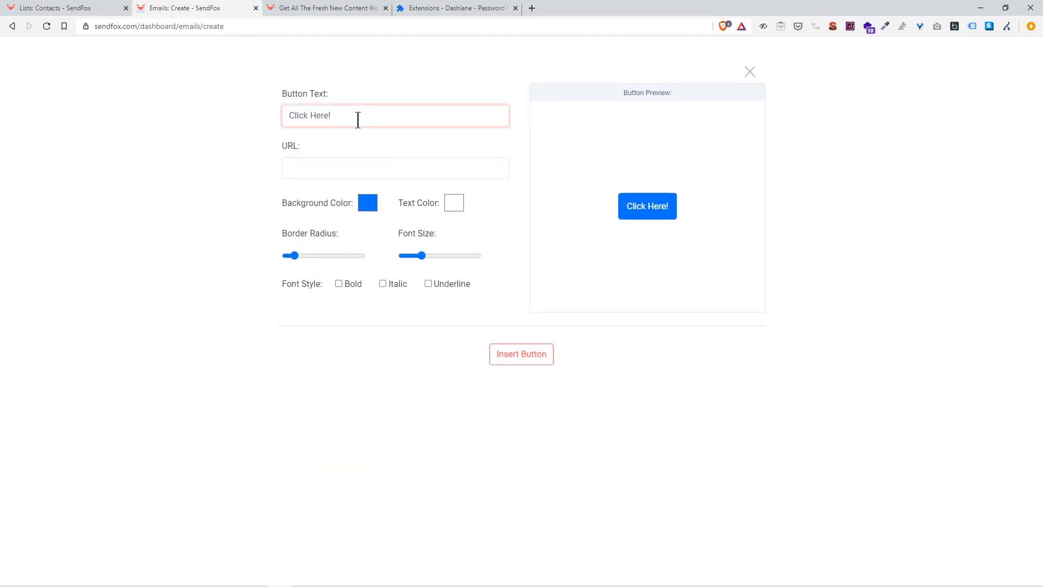
left_click(297, 171)
type("http")
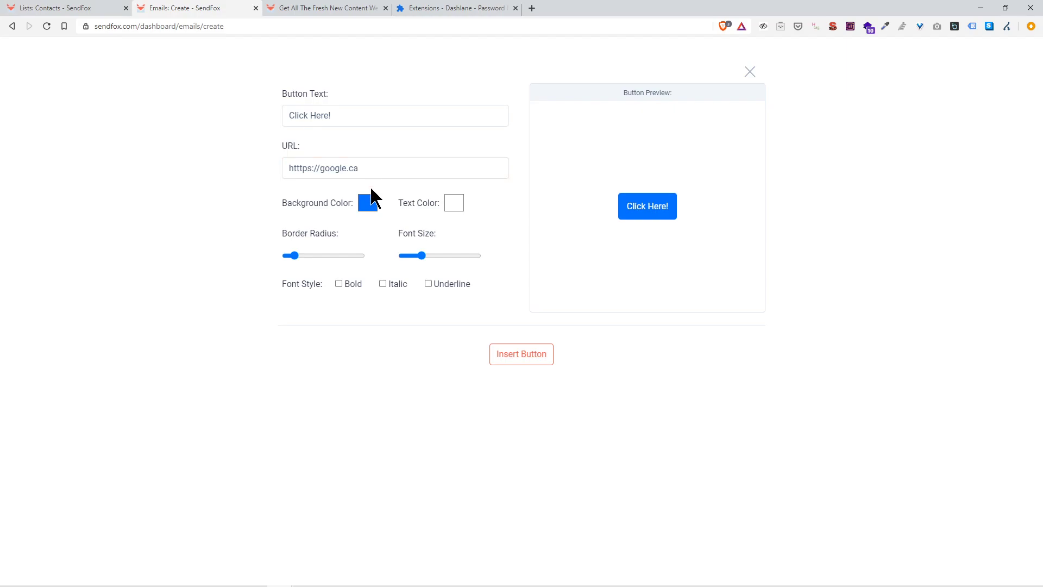
left_click(367, 203)
left_click_drag(443, 301, 451, 302)
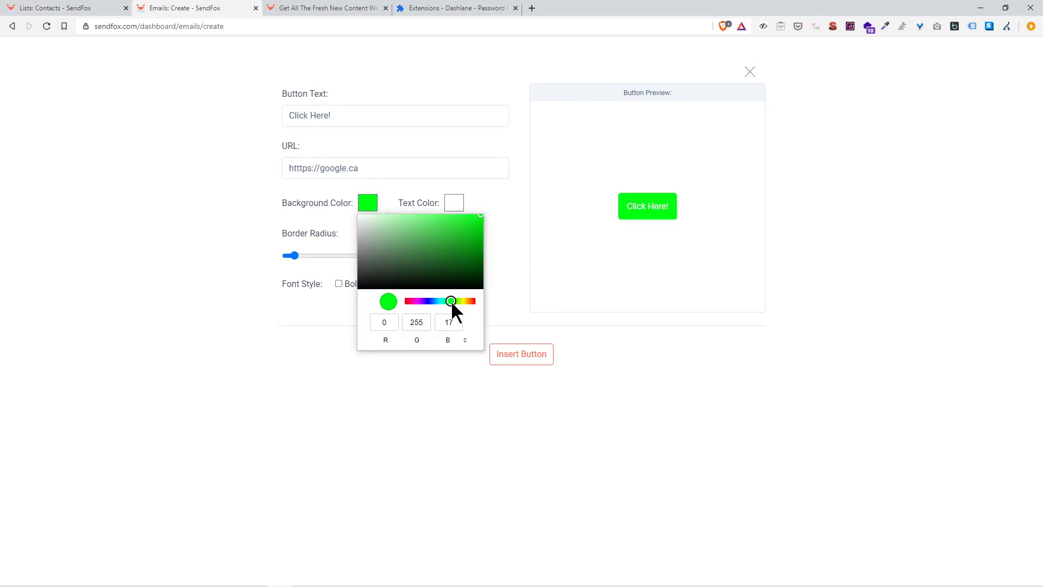
left_click(415, 400)
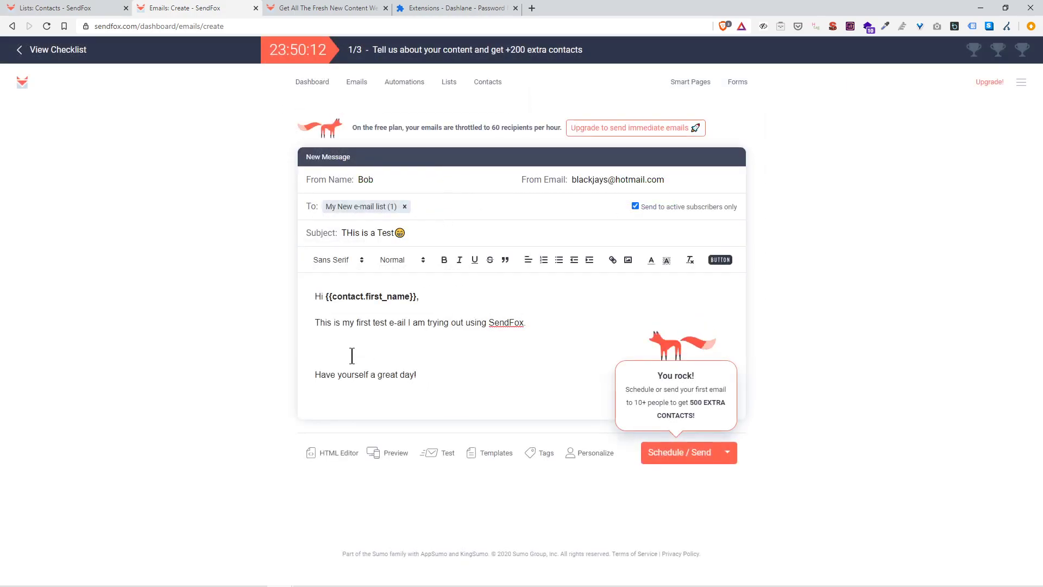
Step: Make the button text bold and red, enlarge the font, and fully round the corners
left_click(720, 261)
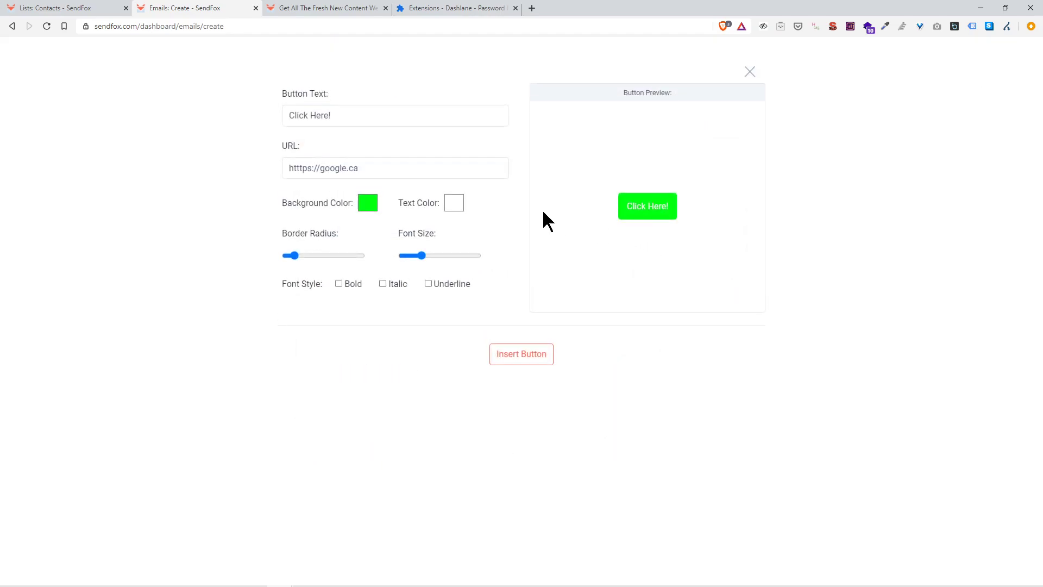
left_click(454, 202)
left_click_drag(475, 254, 550, 216)
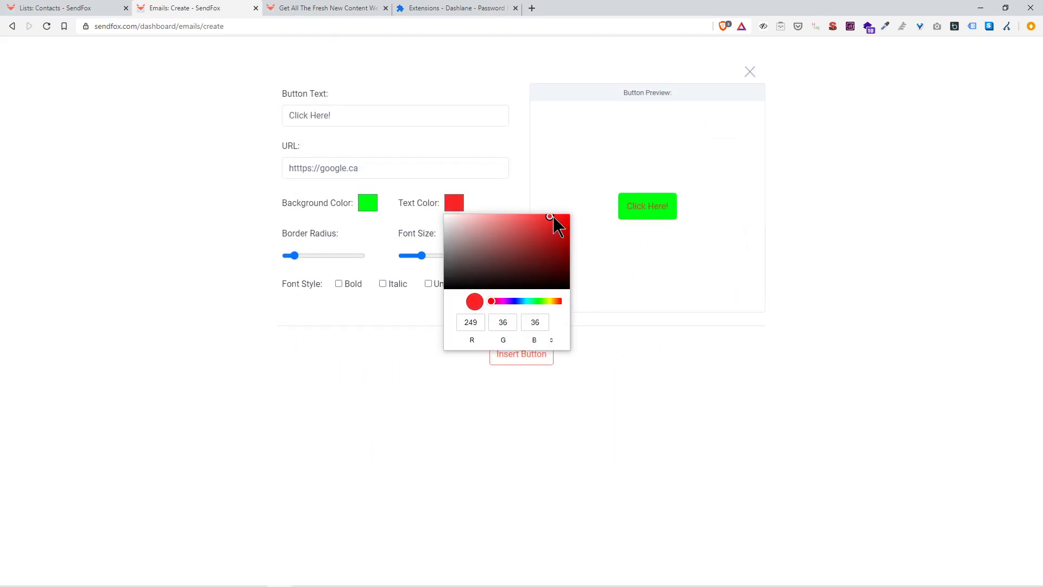
left_click(375, 223)
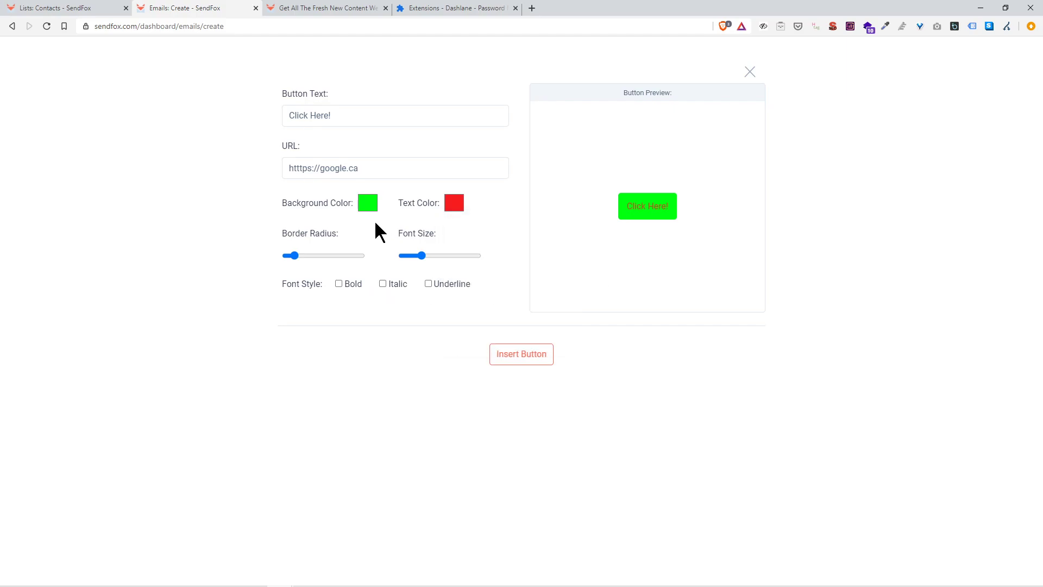
left_click(339, 283)
left_click_drag(422, 256, 431, 253)
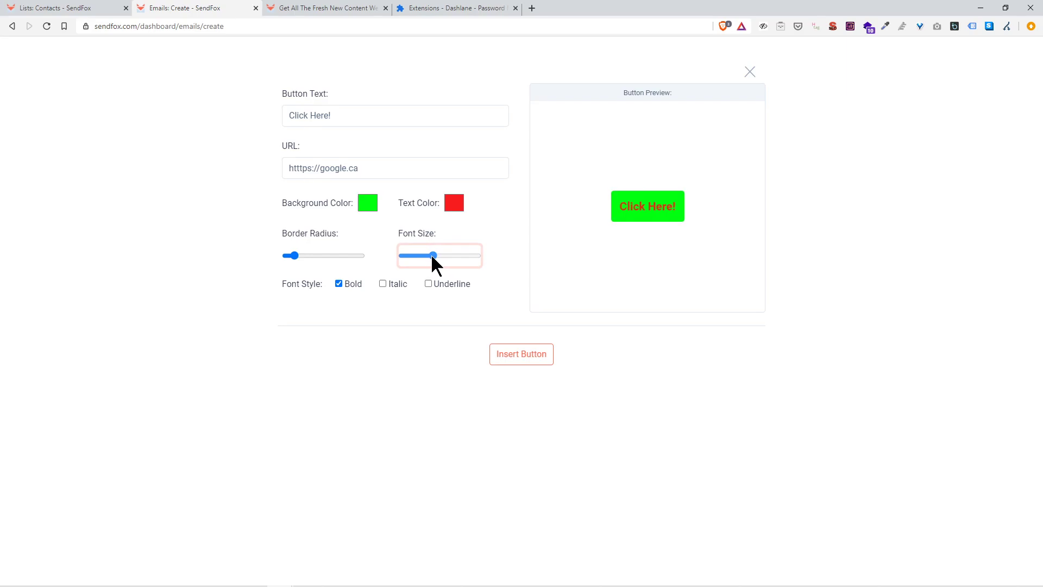
left_click(300, 254)
left_click_drag(305, 254, 348, 252)
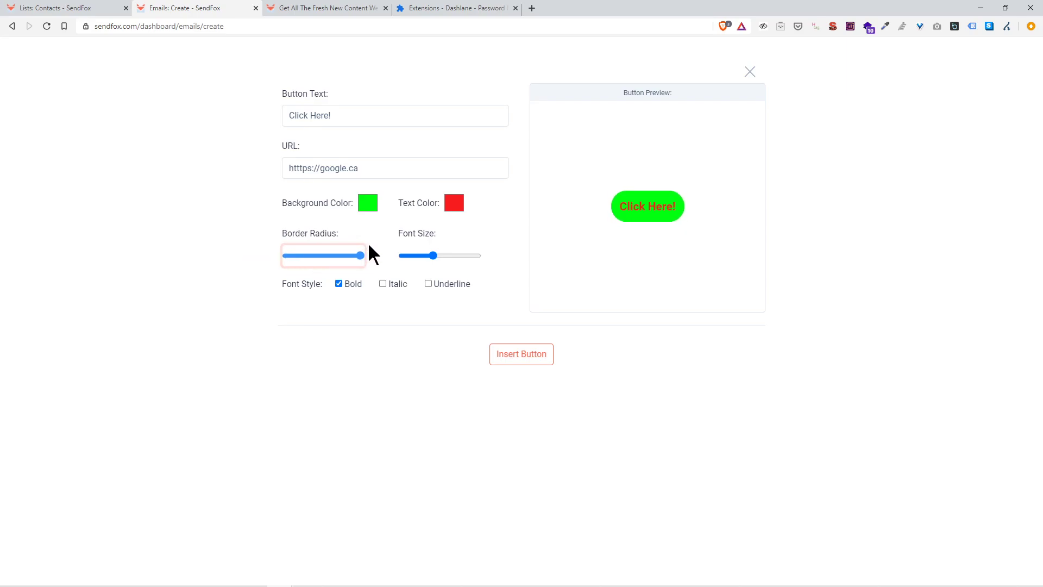
Step: Insert the green Click Here! button into the email and restore the greeting line
left_click(520, 356)
left_click_drag(355, 302, 364, 341)
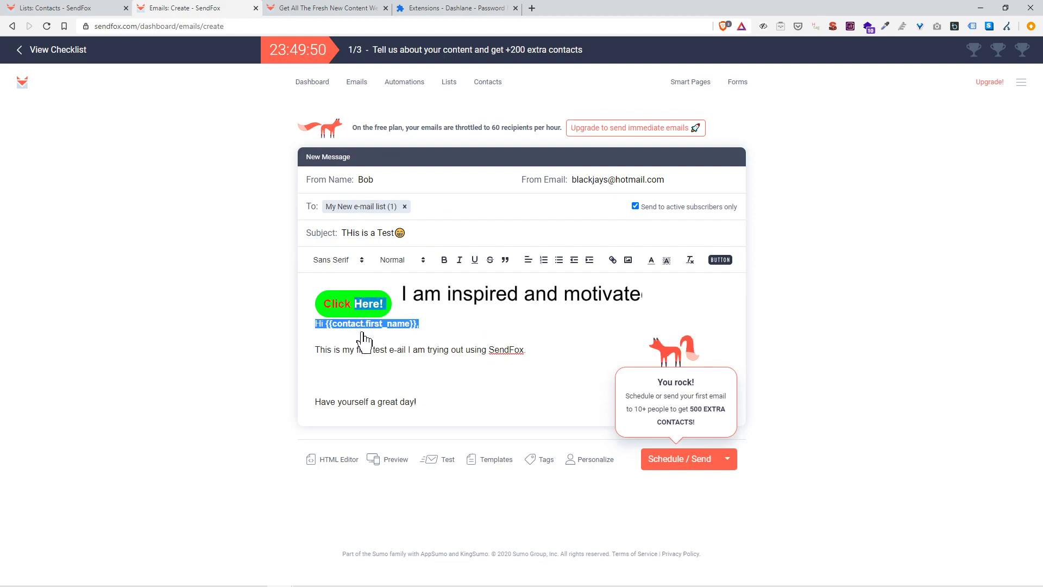
left_click(433, 314)
key("Home")
key("shift+End")
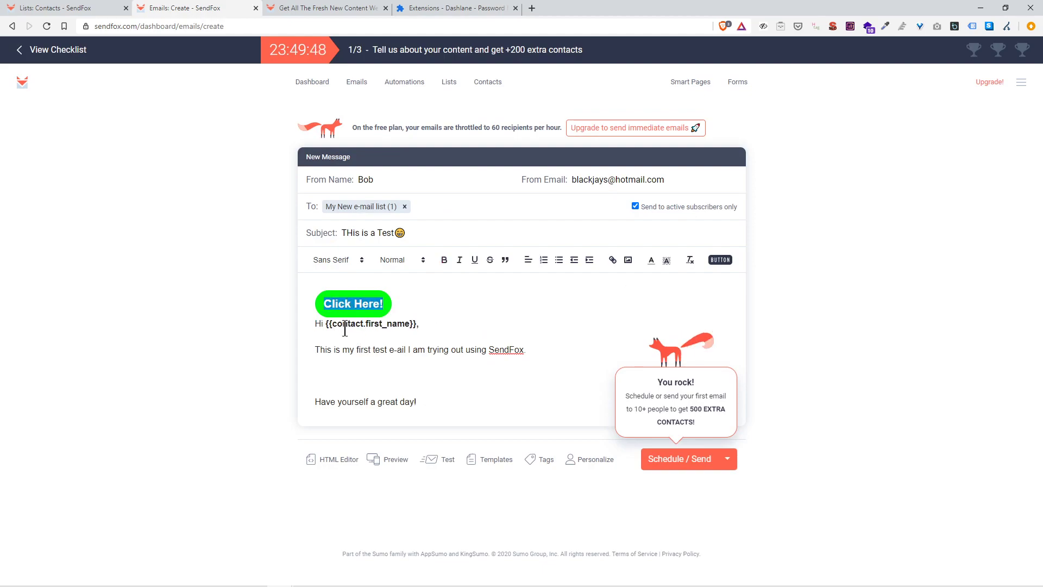
left_click_drag(425, 324, 283, 329)
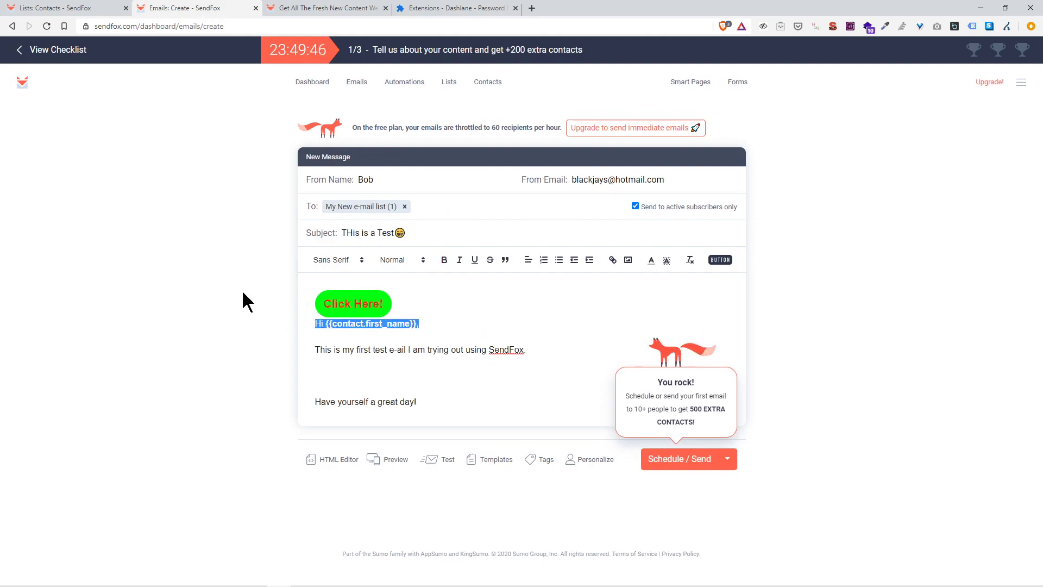
key("BackSpace")
key("Return")
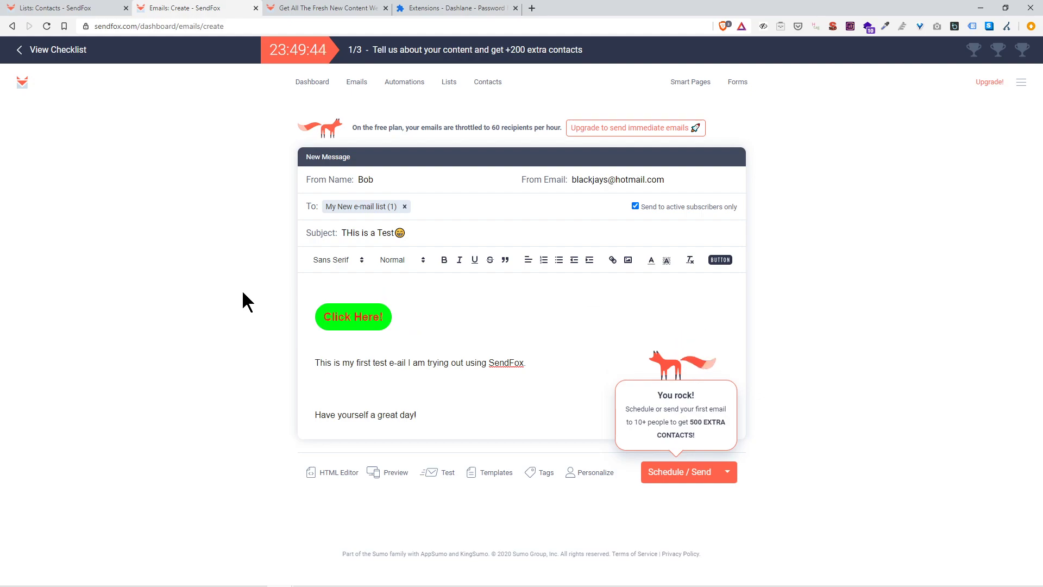
key("ctrl+z")
key("ctrl+z")
key("ctrl+z")
key("ctrl+z")
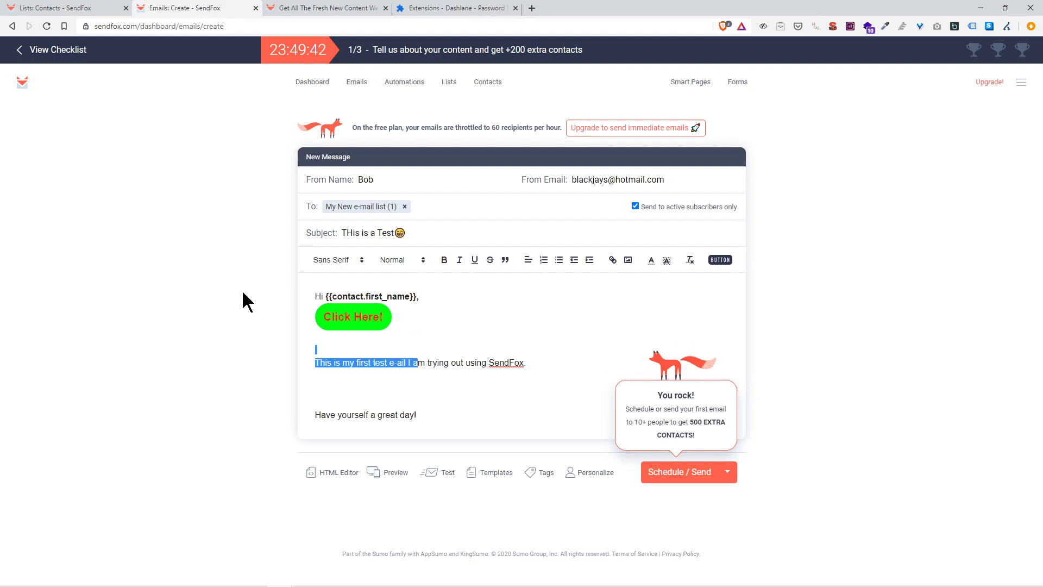
Step: Add 'Click the button below to go to Google.' above the button and trim an extra blank line
key("shift+Down")
key("BackSpace")
key("ctrl+z")
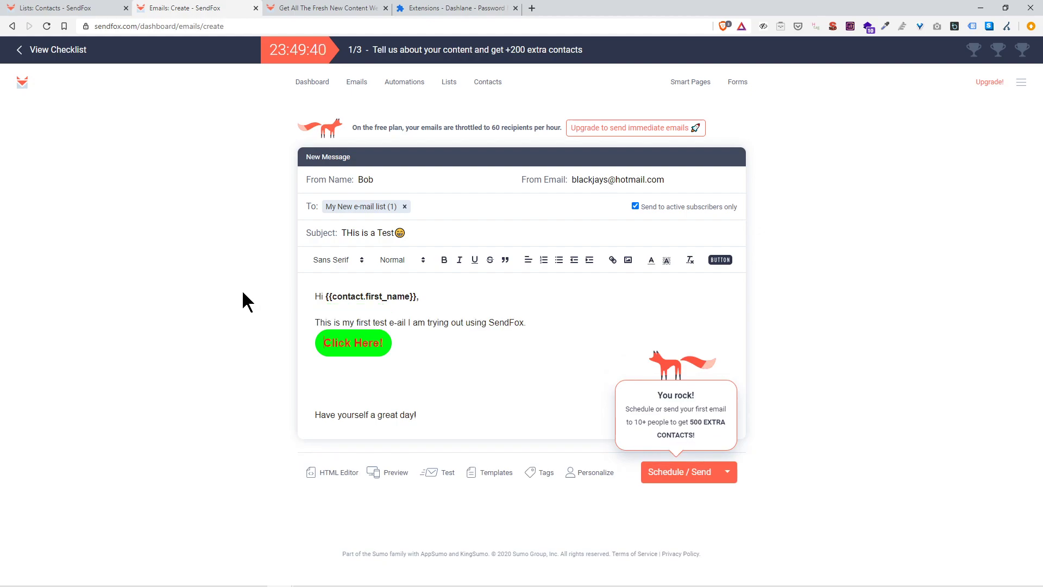
key("Return")
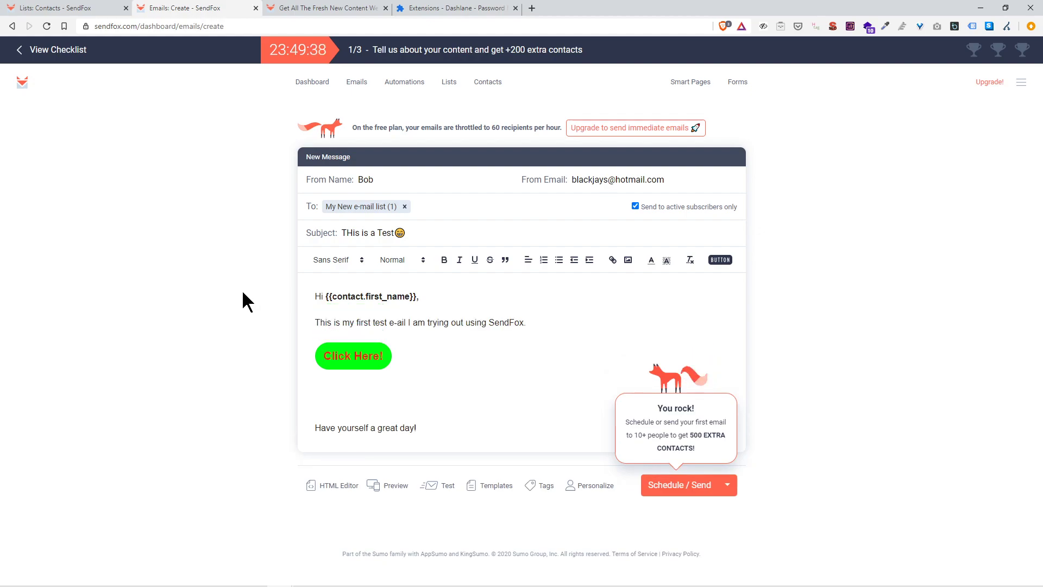
key("Return")
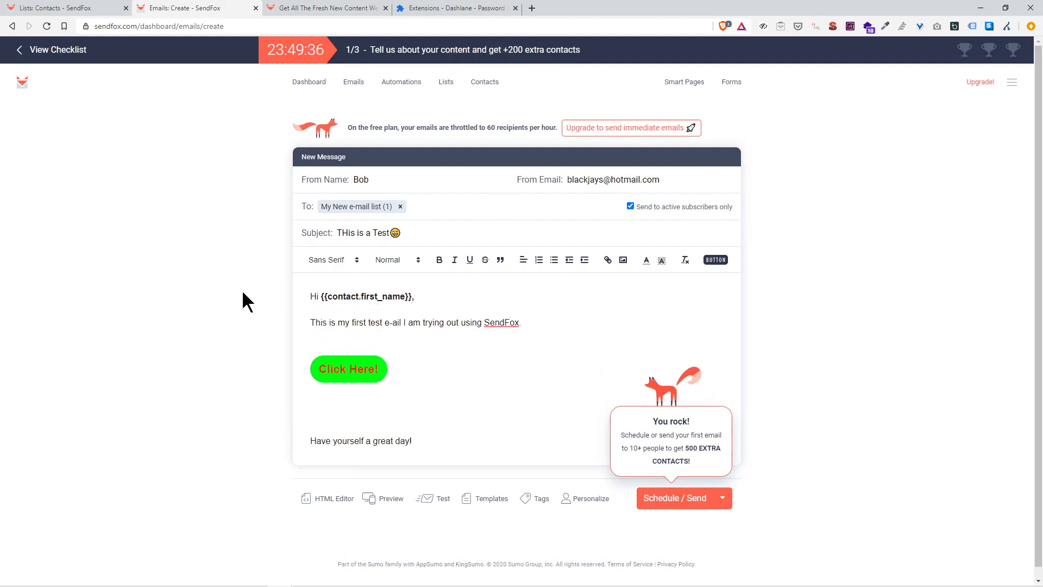
type("Click the ")
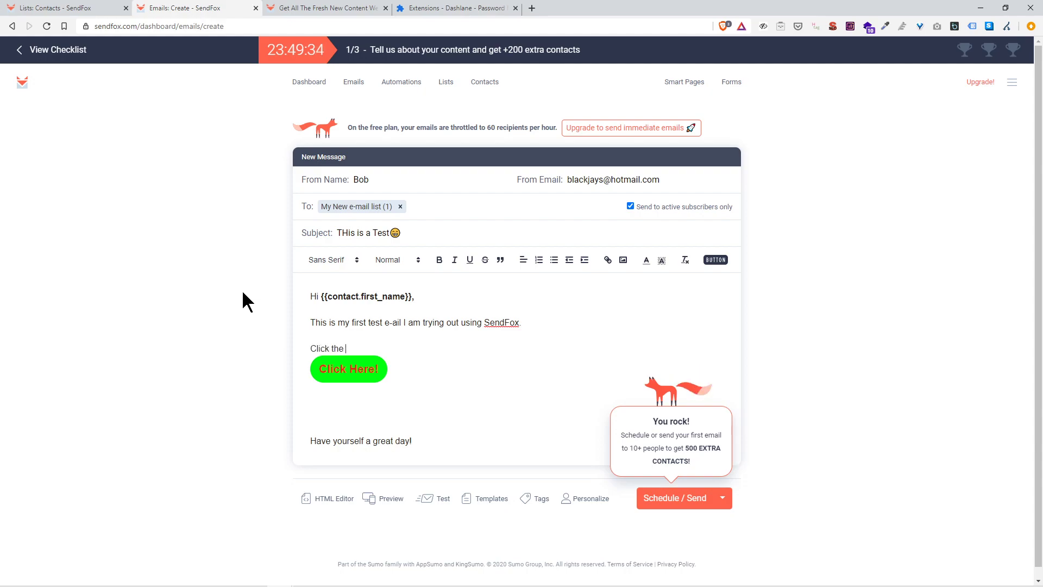
type("button below to go to Go")
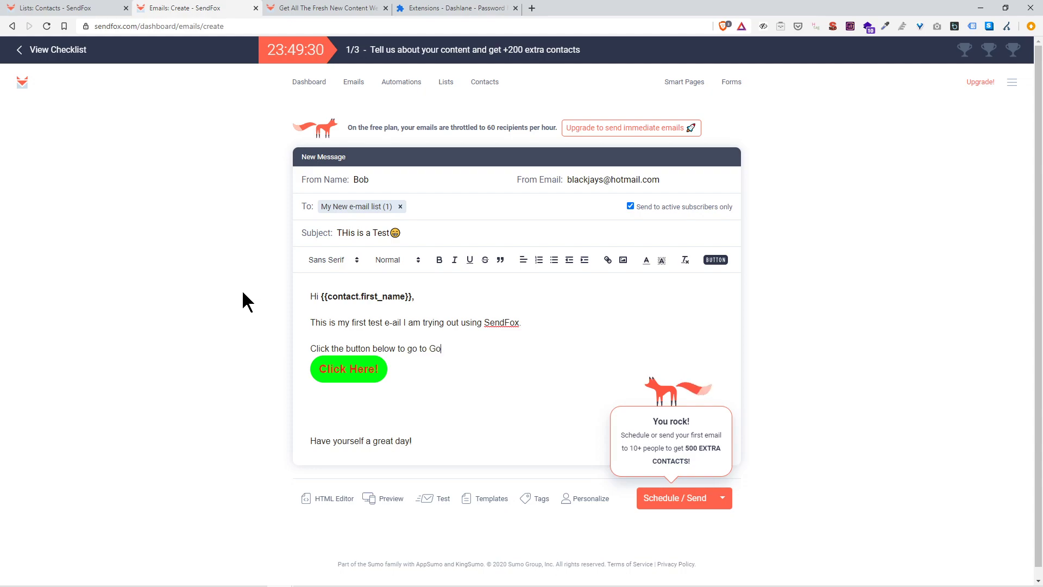
type("ogle.")
left_click(344, 407)
key("Delete")
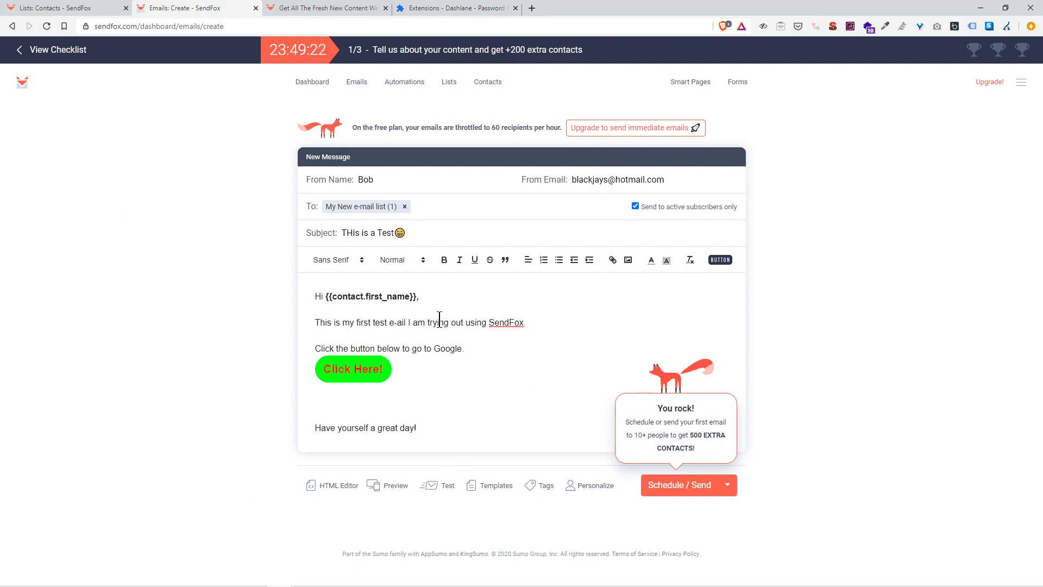
Step: Cancel a link on the word SendFox and remove the empty line's indentation
double_click(506, 323)
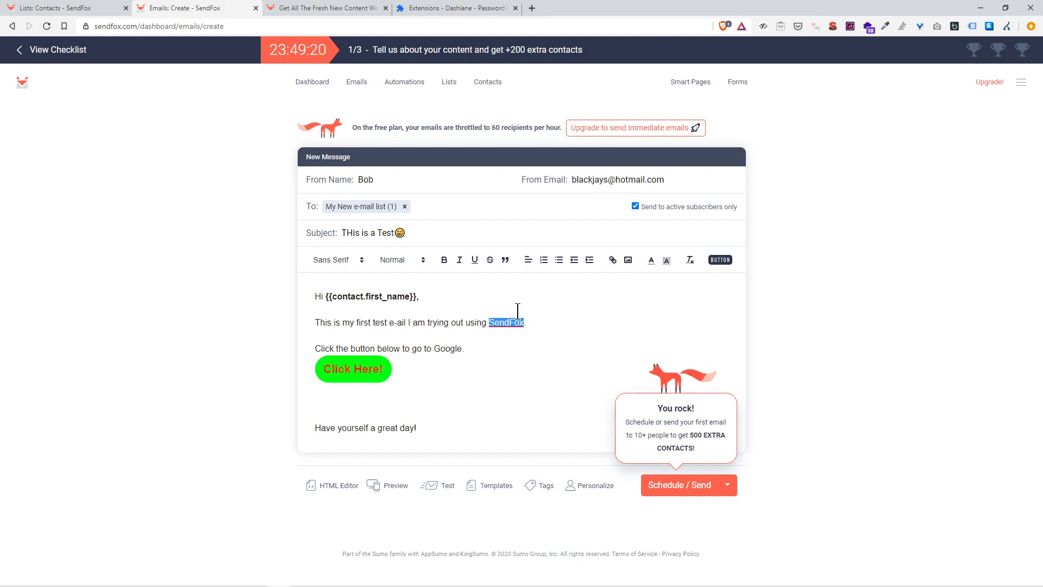
left_click(613, 261)
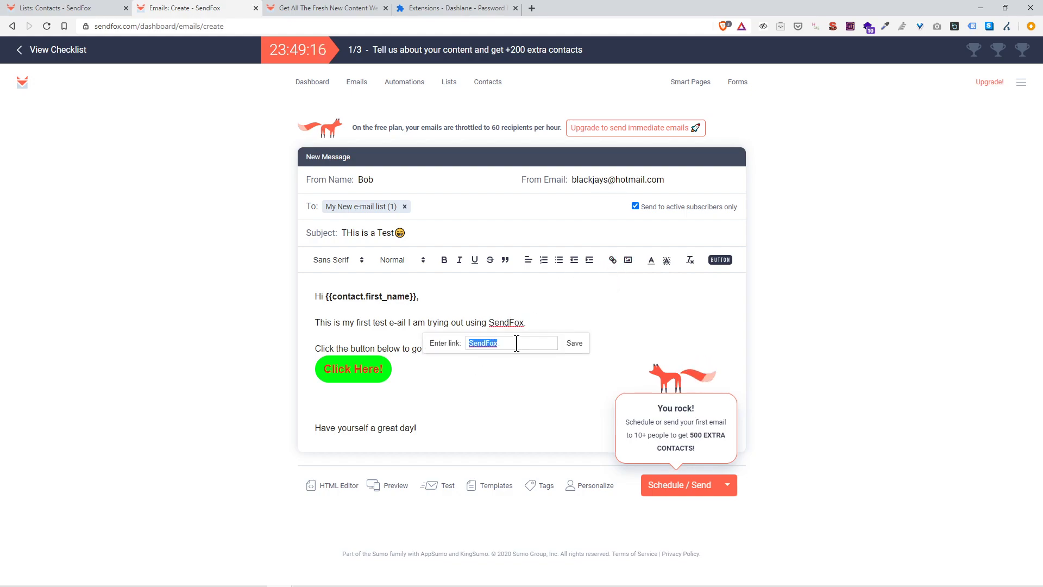
left_click(570, 302)
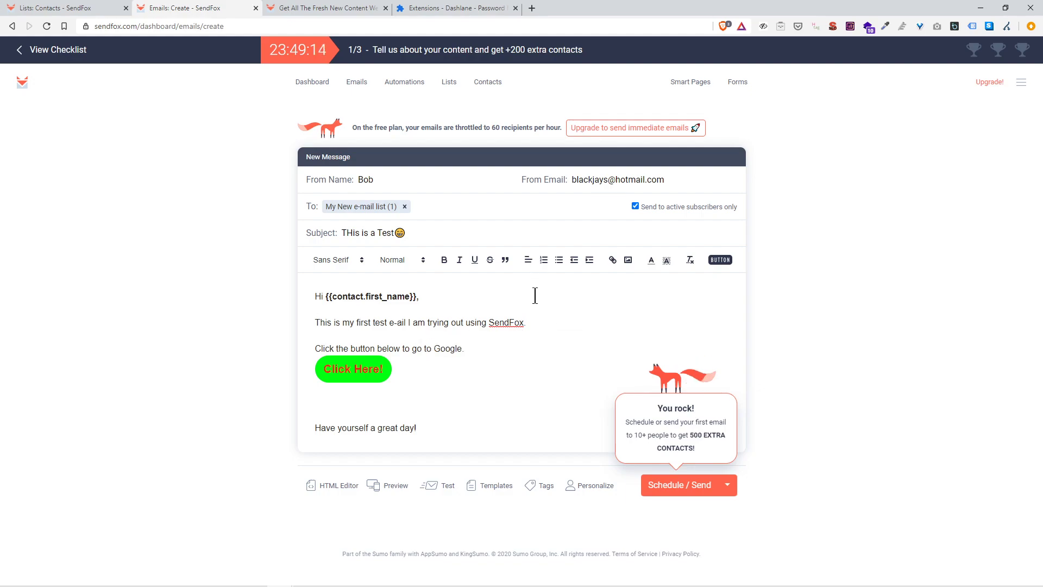
left_click(579, 262)
Step: From Schedule / Send, enter 'Bob the builder' as the company and fill in the street address
left_click(693, 490)
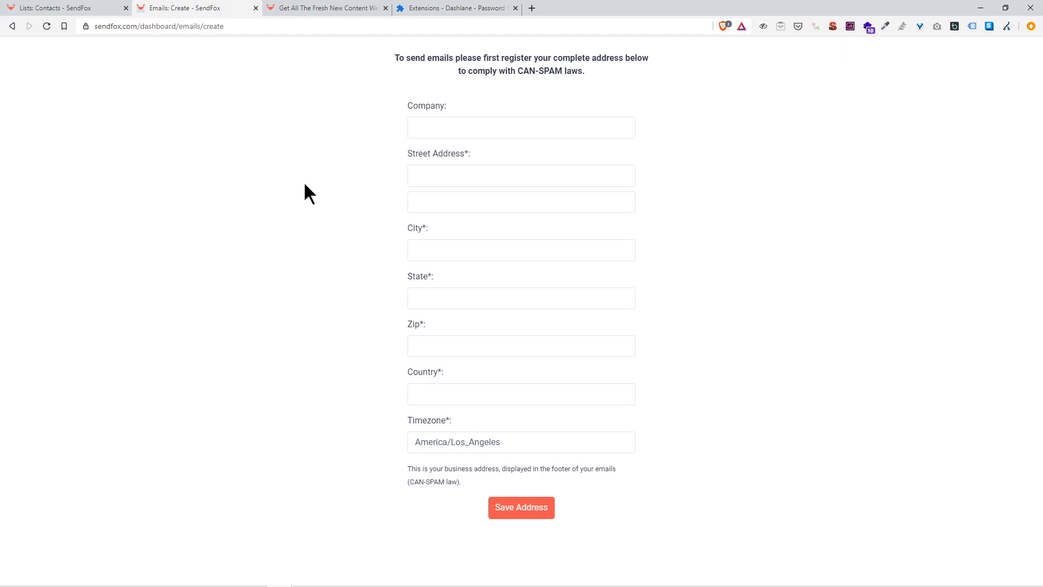
left_click(445, 129)
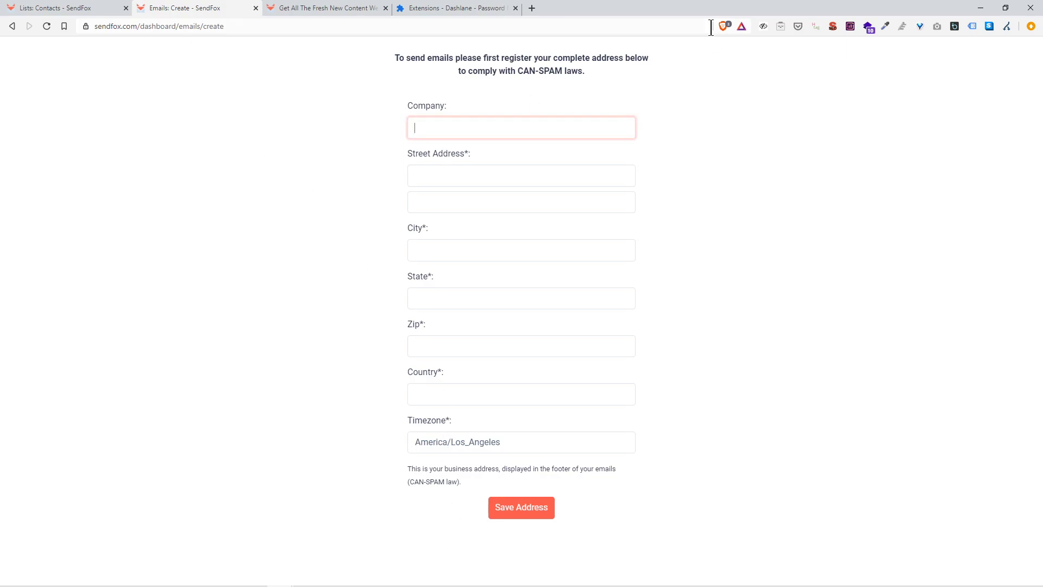
type("Bob the builder")
key("Tab")
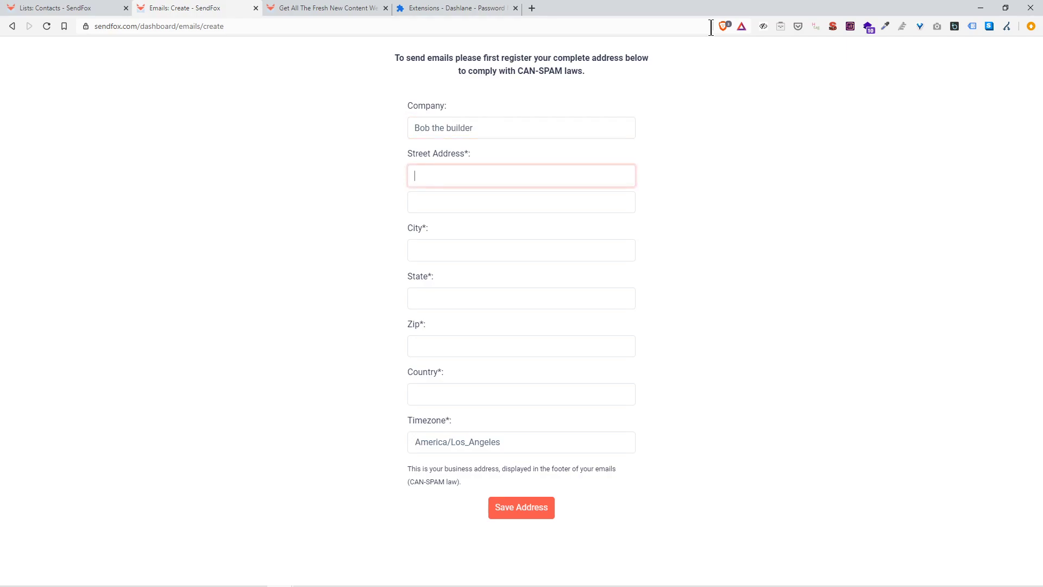
type("777 Lucky STreet")
Step: Fill in the city, state, zip code and country fields of the business address
key("Tab")
key("Tab")
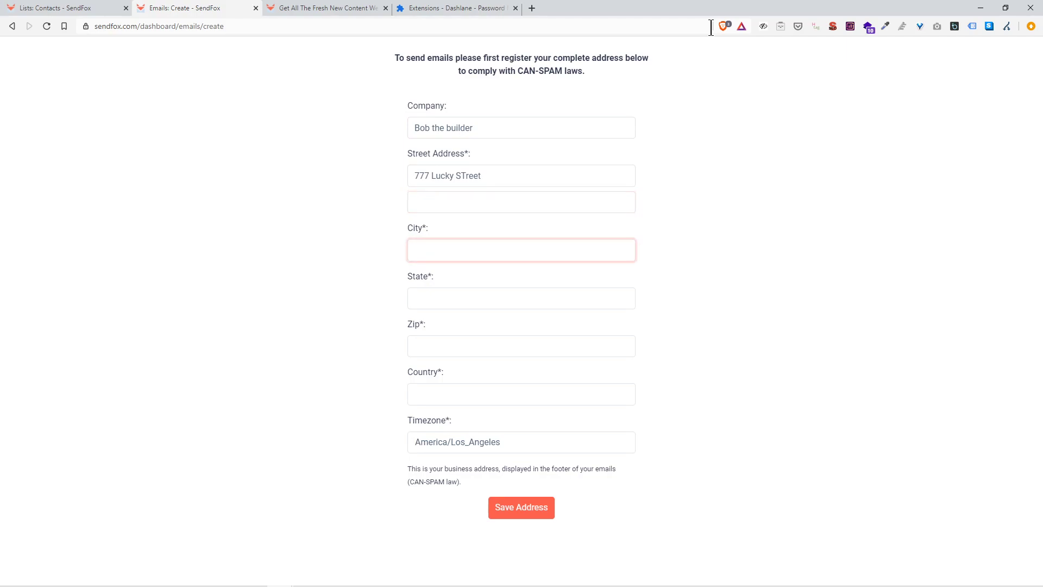
type("Luck Toen")
key("BackSpace")
type("wn")
key("Tab")
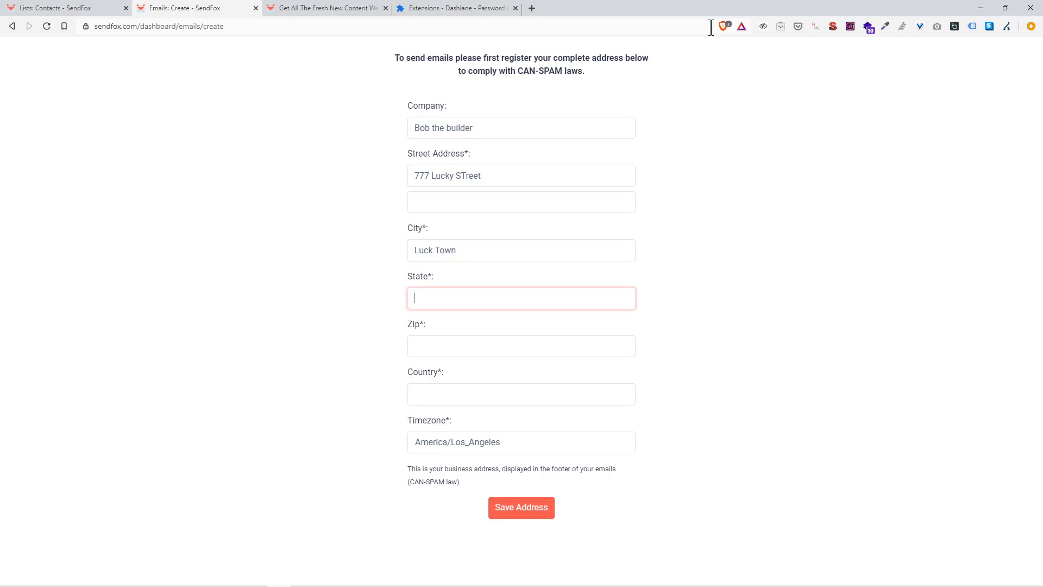
type("New York")
key("Tab")
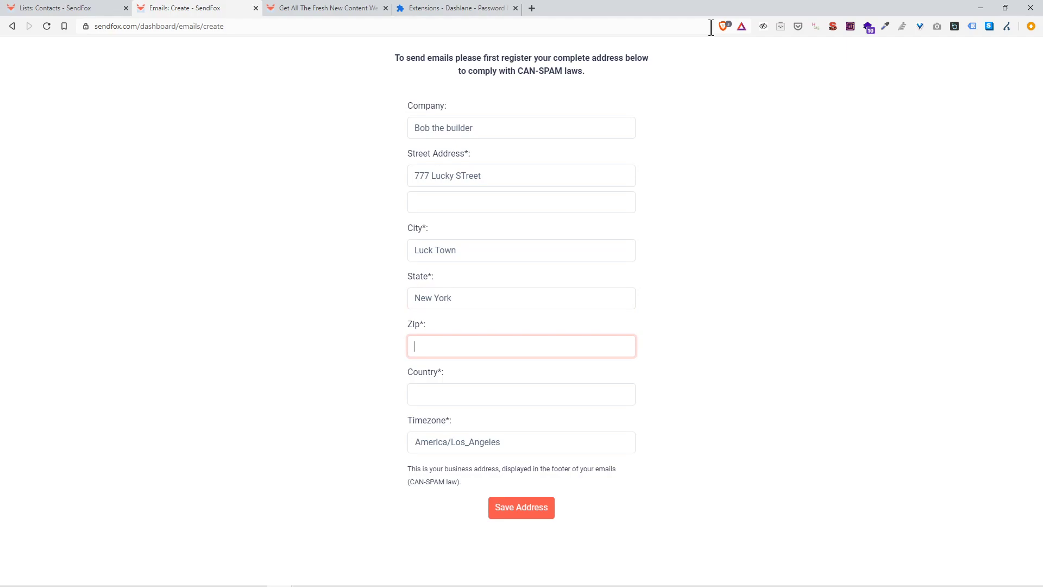
type("89172")
key("Tab")
type("Unite")
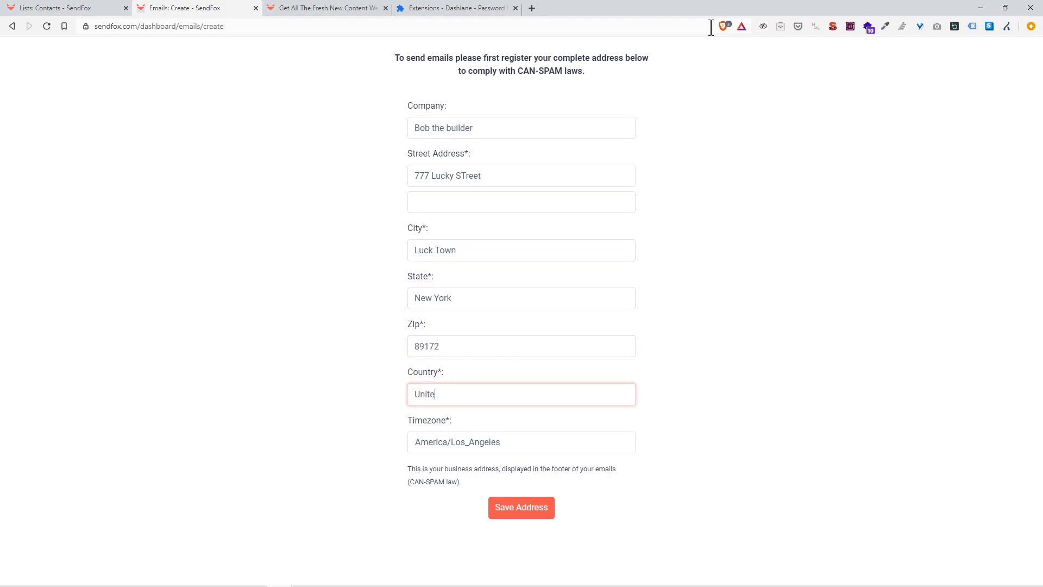
type("d States")
Step: Save the business address and set the send time to 08/02/2020 at 4:35pm
left_click(519, 507)
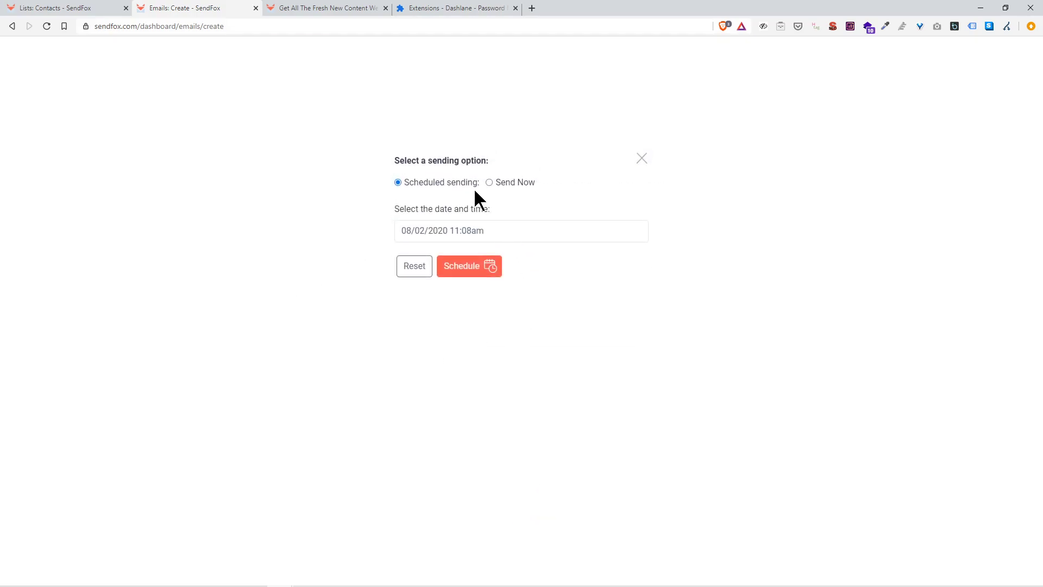
left_click(430, 231)
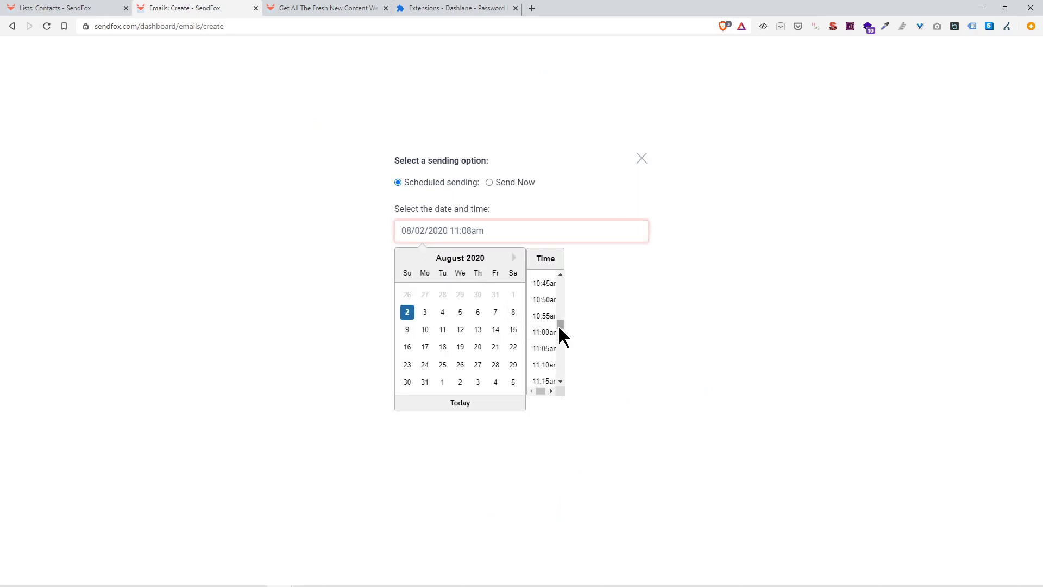
left_click_drag(542, 390, 545, 391)
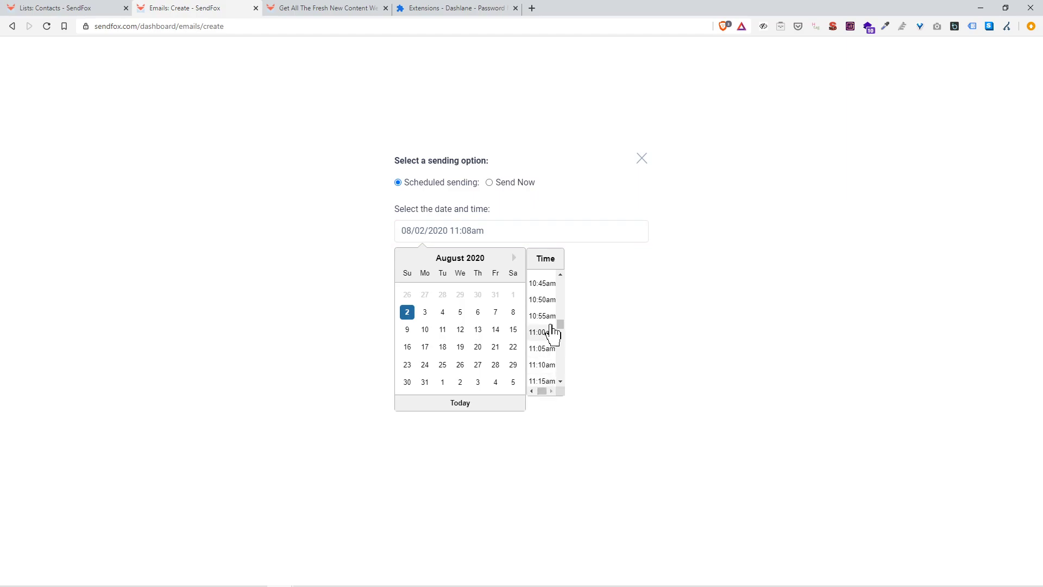
left_click_drag(560, 321, 561, 343)
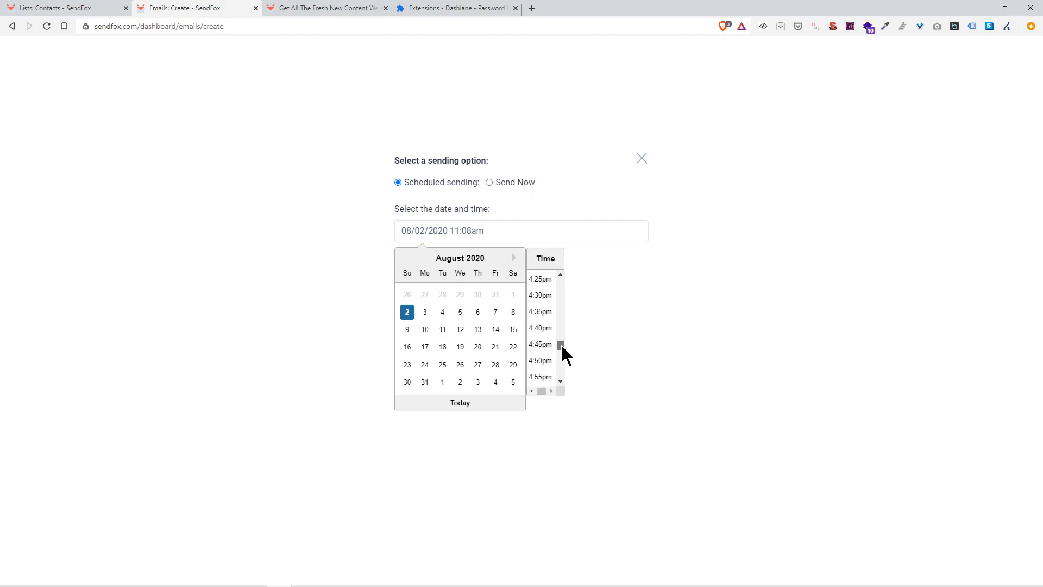
left_click(540, 311)
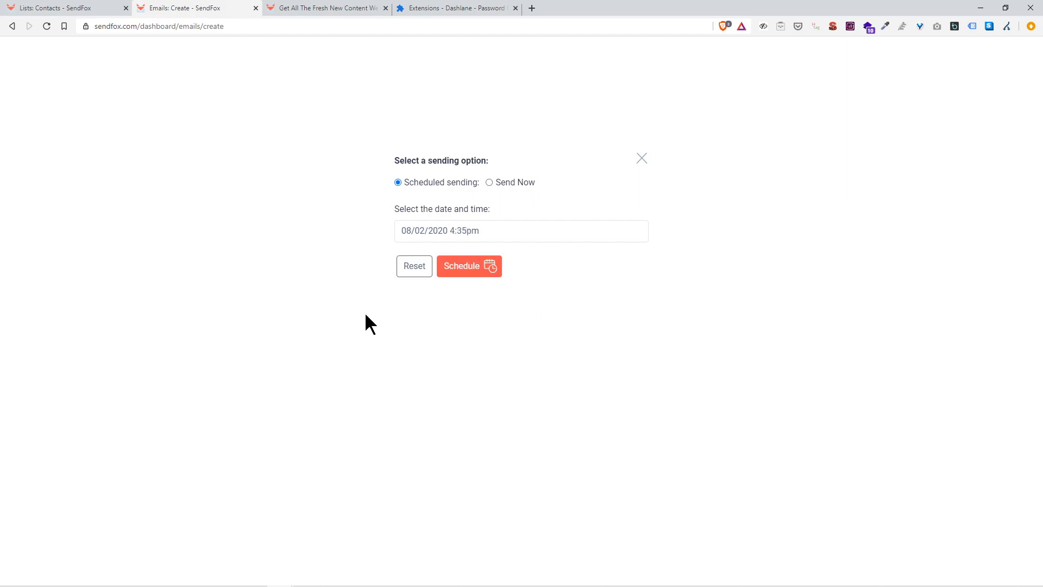
left_click(490, 181)
Step: Send the email now and view the Dashboard showing 1 active subscriber
left_click(462, 214)
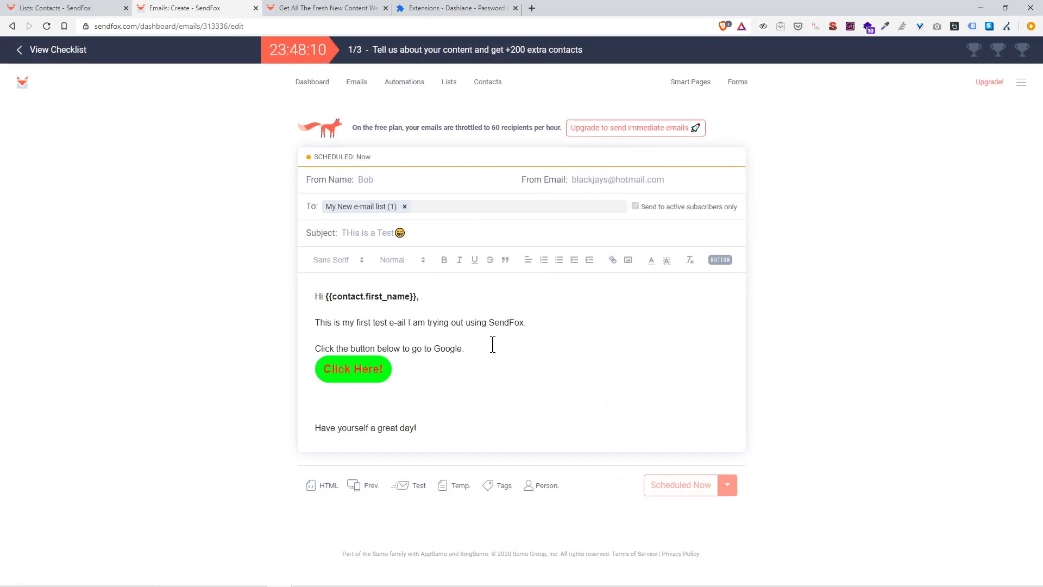
left_click_drag(338, 157, 348, 157)
left_click(320, 83)
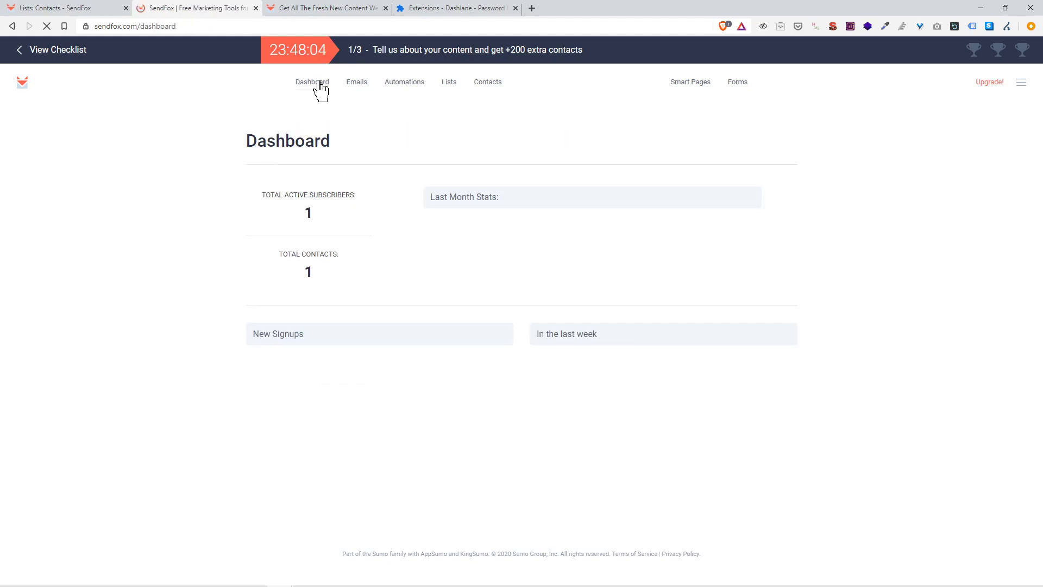